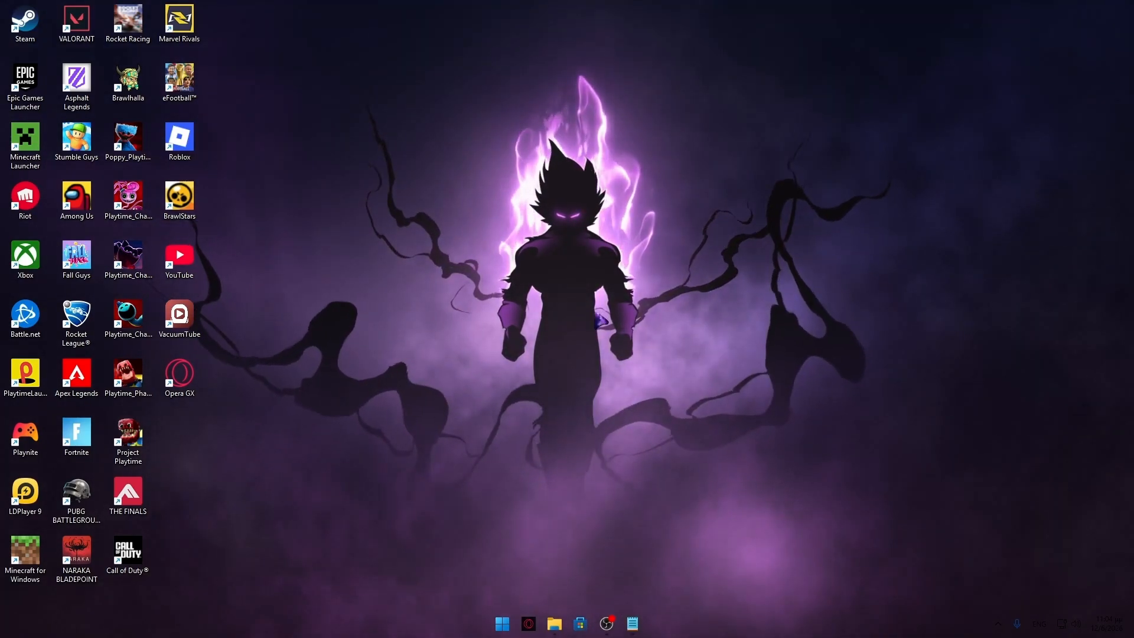
# Step: Search the Microsoft Store for "lively wallpaper", view the Lively Wallpaper app page, and close the store
pyautogui.click(580, 623)
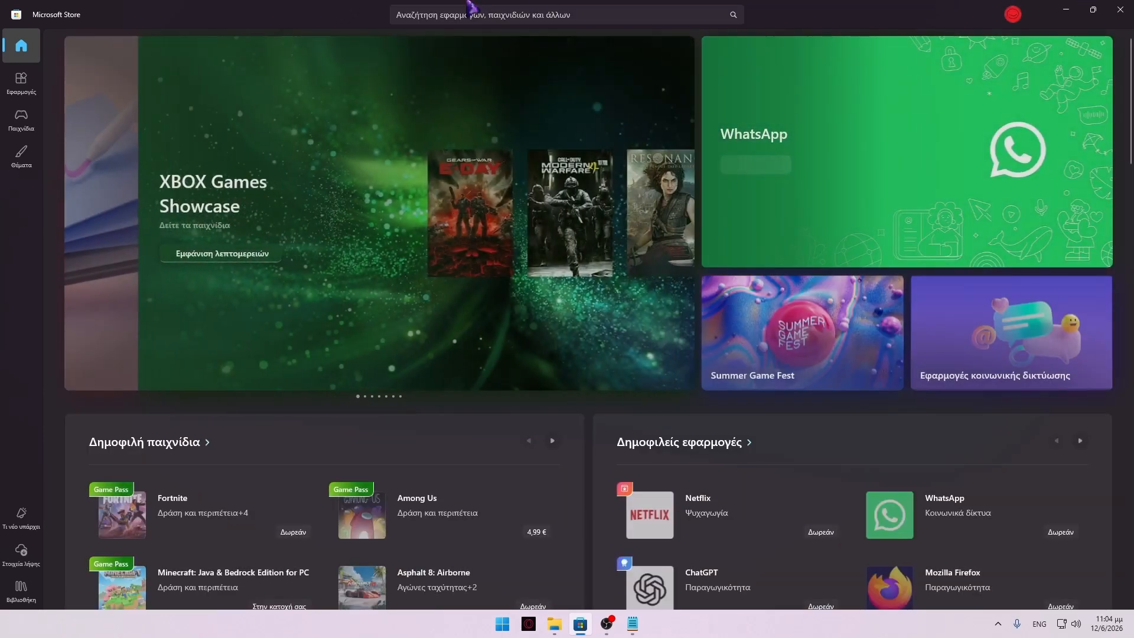
pyautogui.click(456, 15)
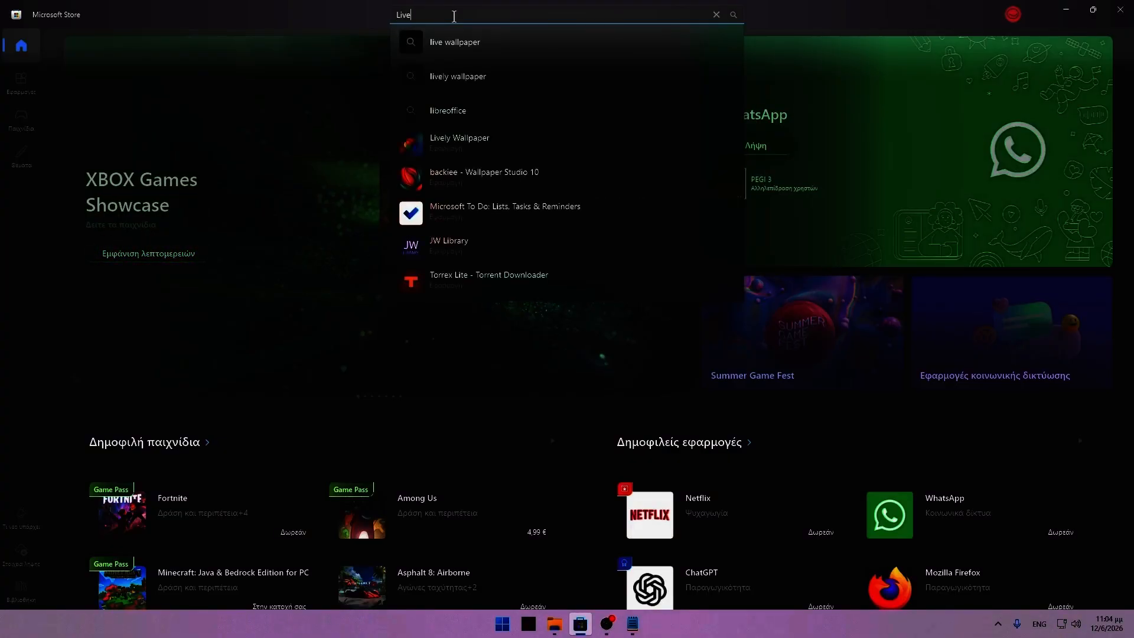
pyautogui.click(507, 96)
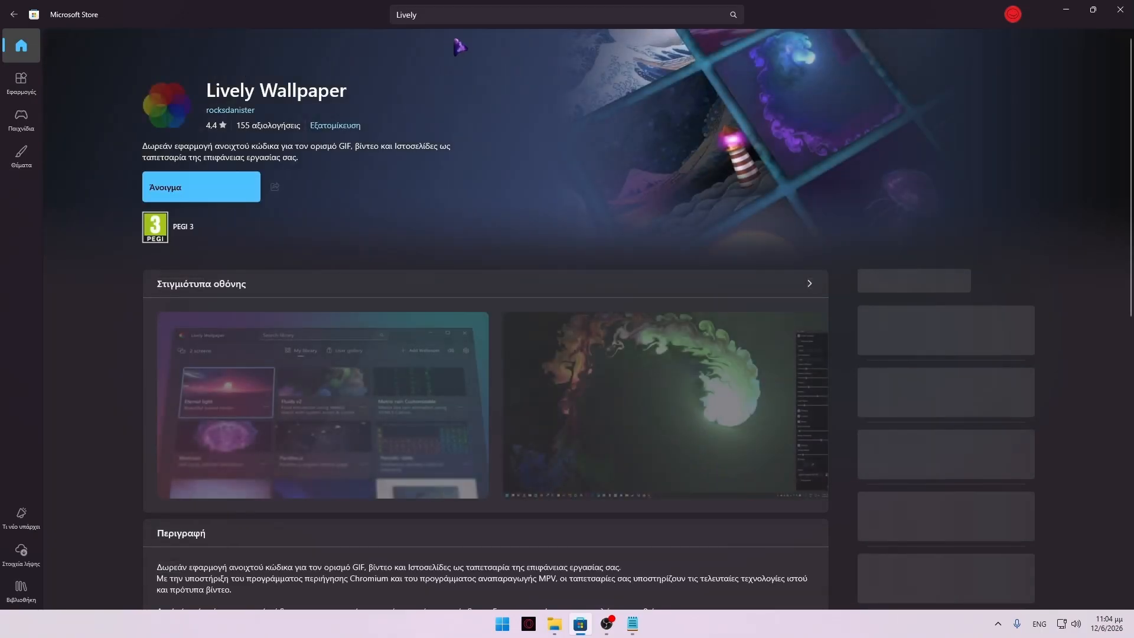
pyautogui.click(464, 14)
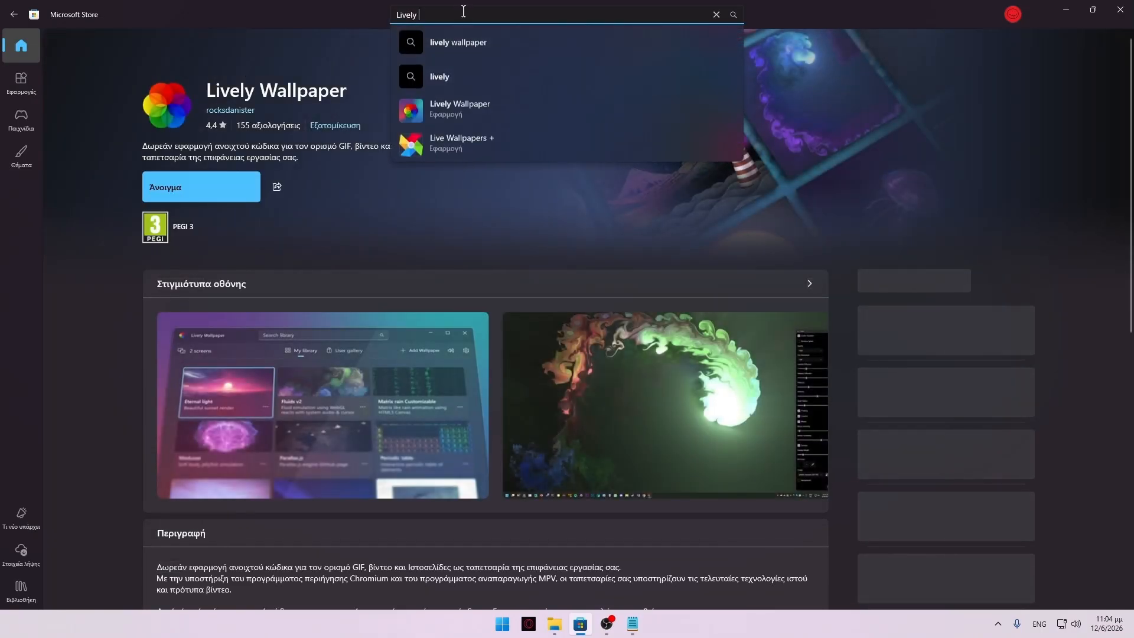
pyautogui.click(425, 41)
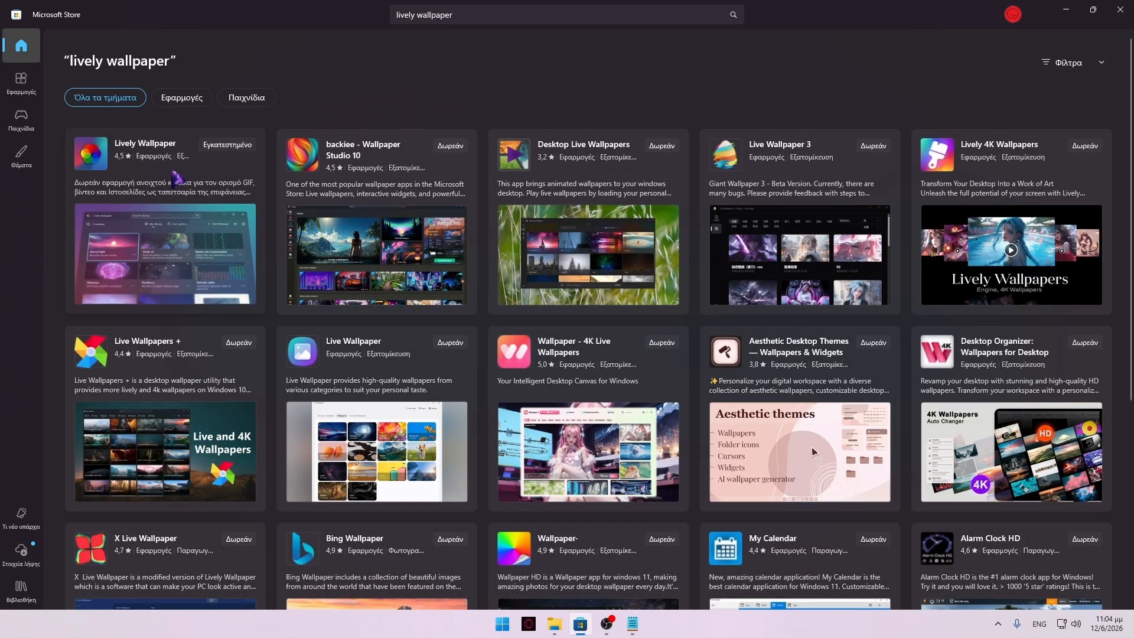
pyautogui.click(160, 166)
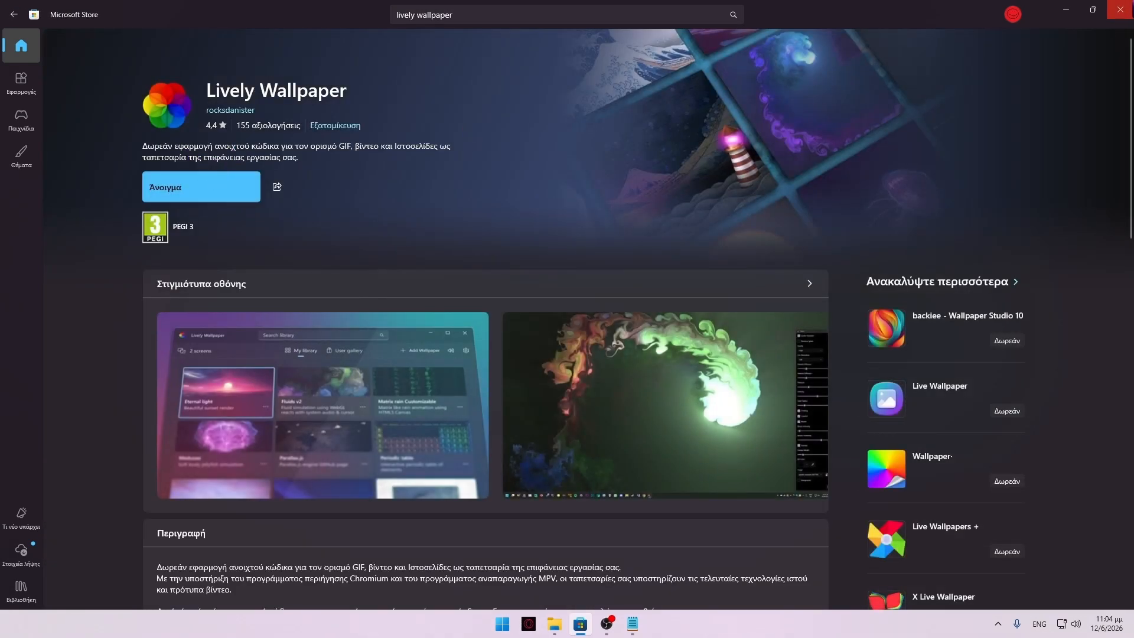
pyautogui.click(1120, 10)
# Step: Launch Lively Wallpaper from the installed apps and move its window to the middle of the desktop
pyautogui.click(502, 624)
pyautogui.scroll(-5, 479, 396)
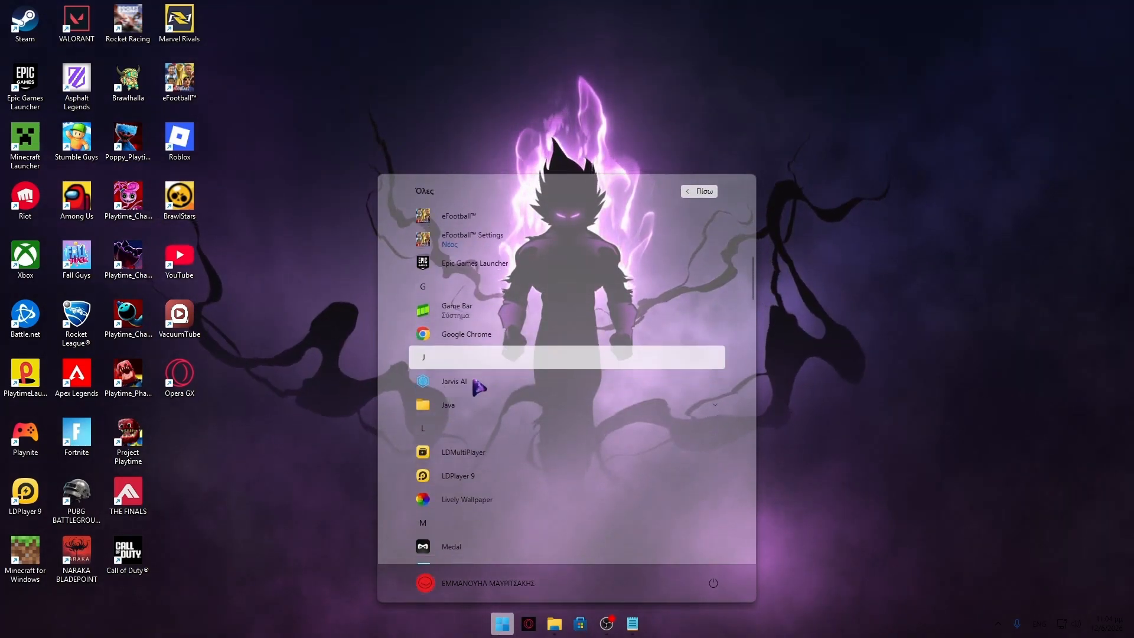
pyautogui.scroll(-4, 467, 331)
pyautogui.scroll(2, 460, 319)
pyautogui.click(460, 343)
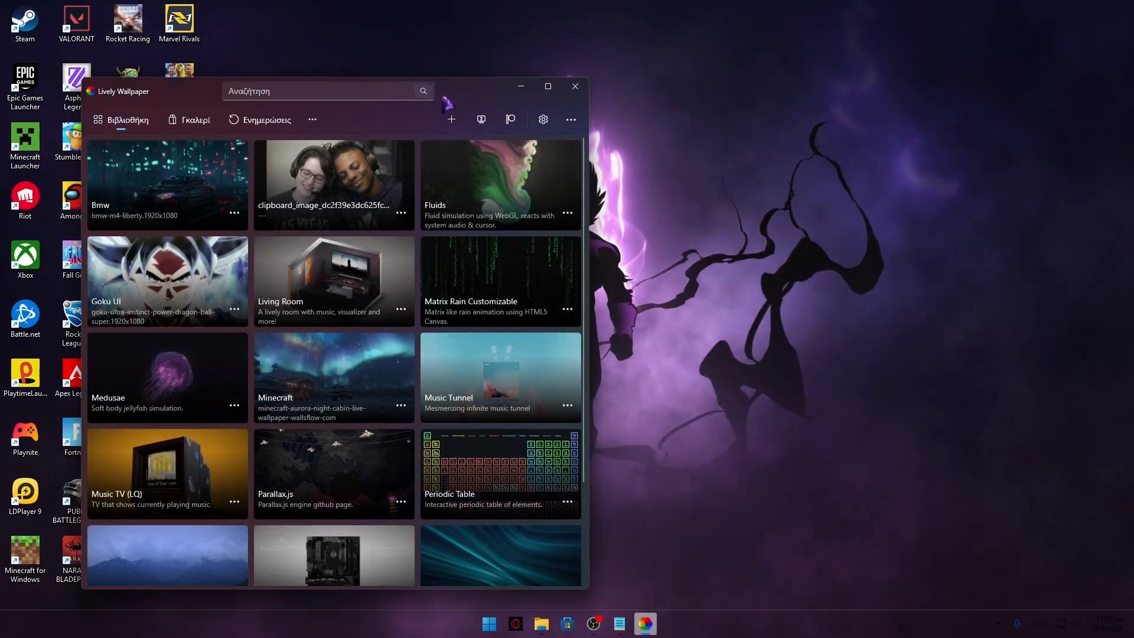
pyautogui.moveTo(447, 103); pyautogui.dragTo(748, 113)
# Step: Browse the wallpaper library, apply the Fluids wallpaper, and hide the window to preview it on the desktop
pyautogui.scroll(-2, 779, 302)
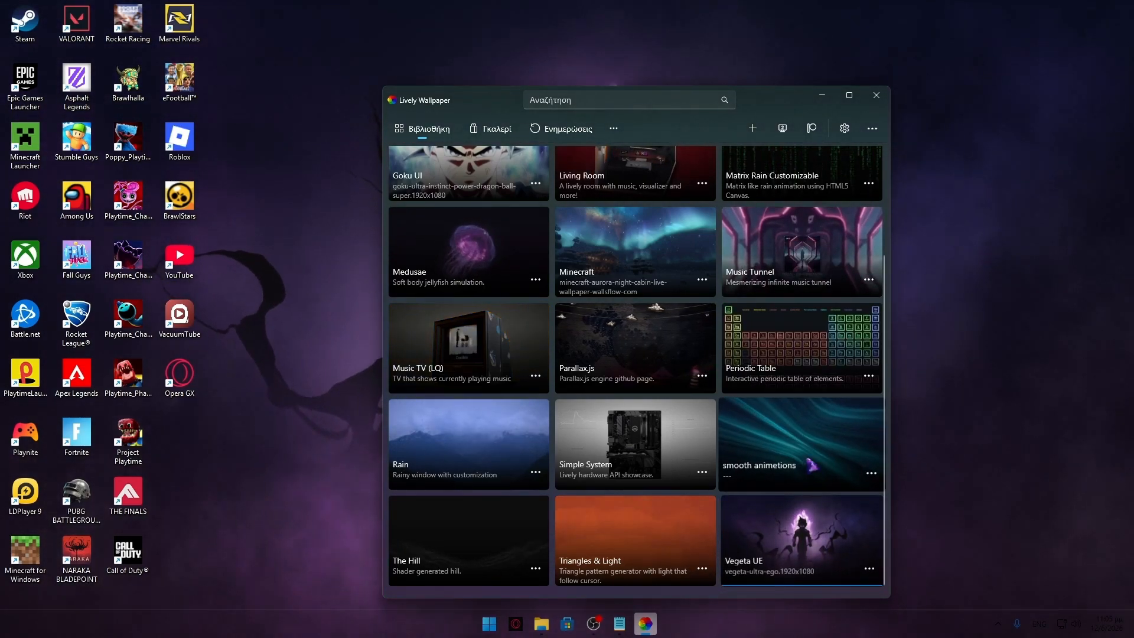
pyautogui.scroll(2, 811, 462)
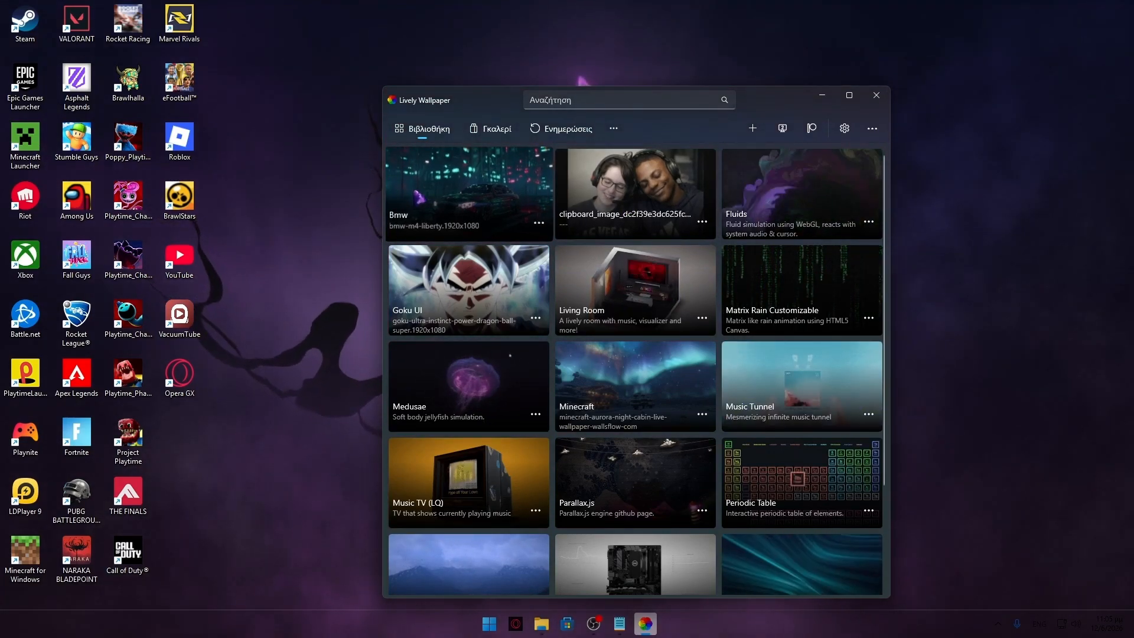
pyautogui.scroll(-2, 537, 343)
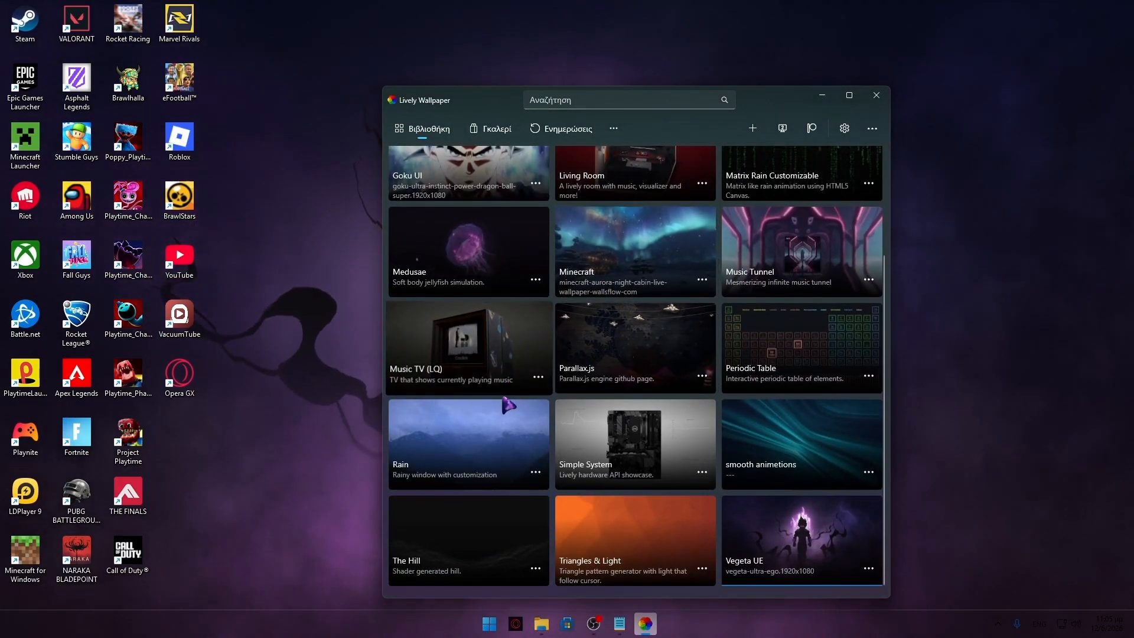
pyautogui.scroll(1, 681, 281)
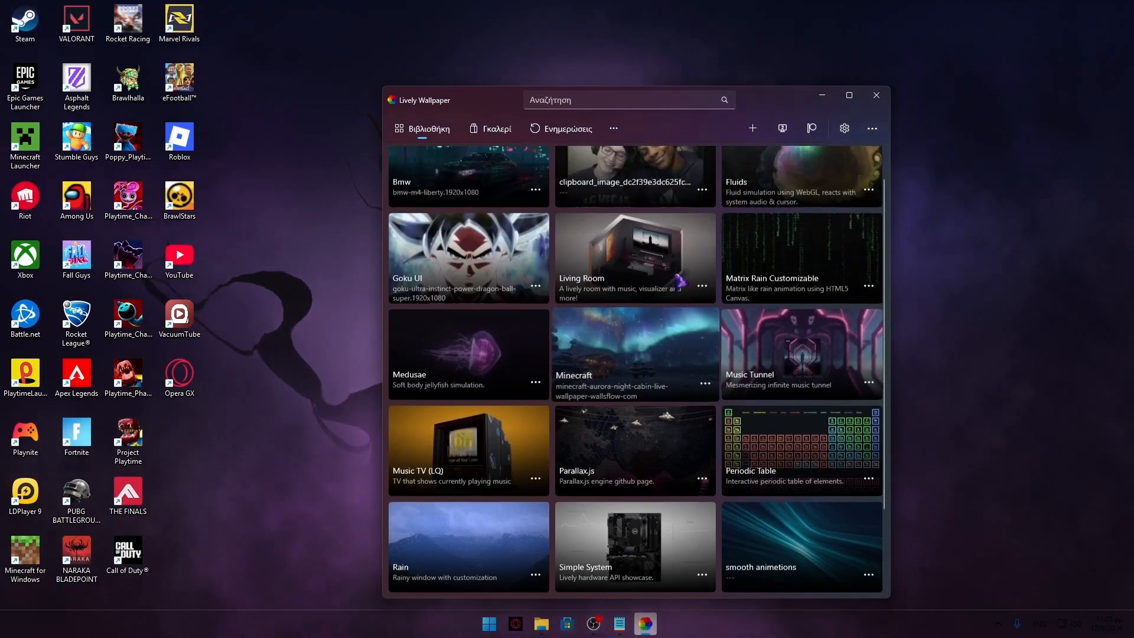
pyautogui.click(775, 235)
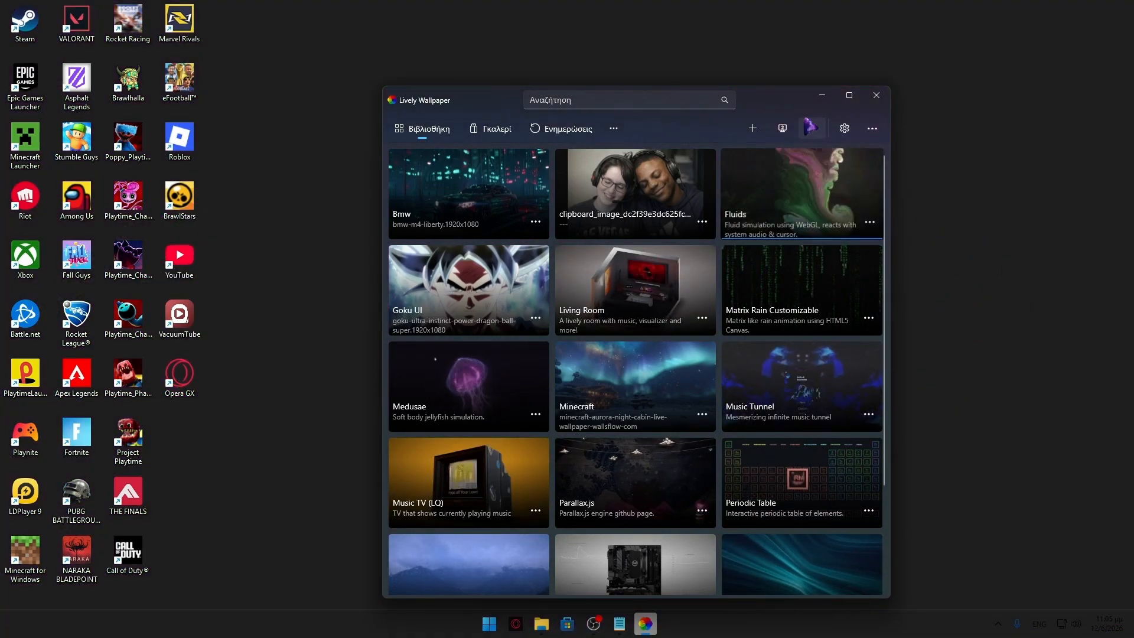
pyautogui.click(807, 122)
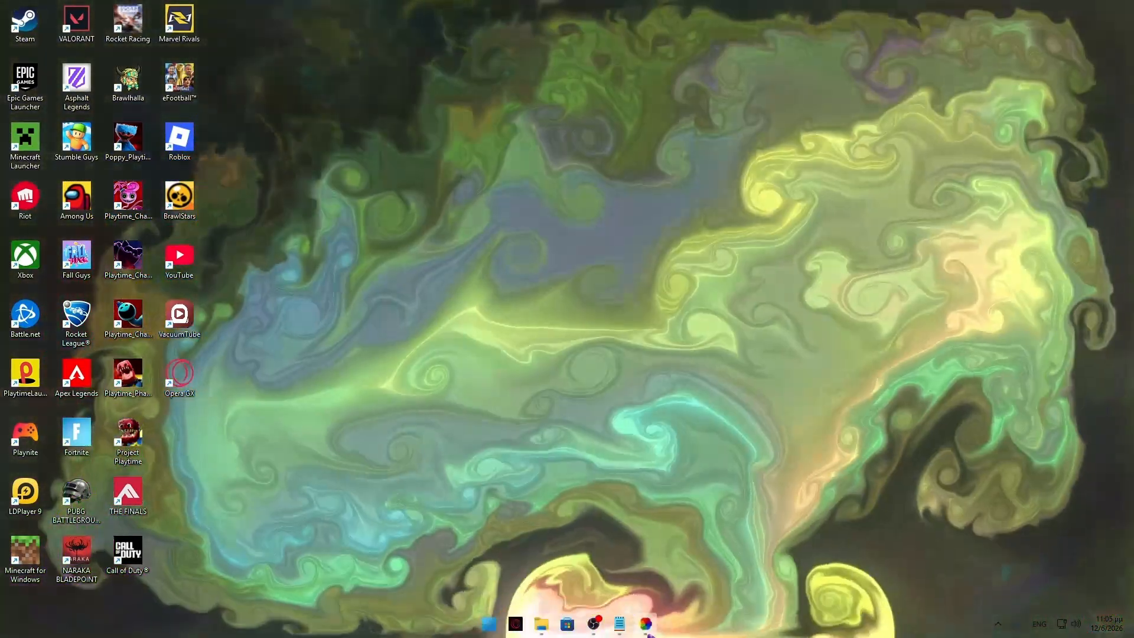
# Step: Bring Lively Wallpaper back up, apply the Vegeta UE wallpaper, and close the window
pyautogui.click(646, 624)
pyautogui.scroll(-2, 625, 432)
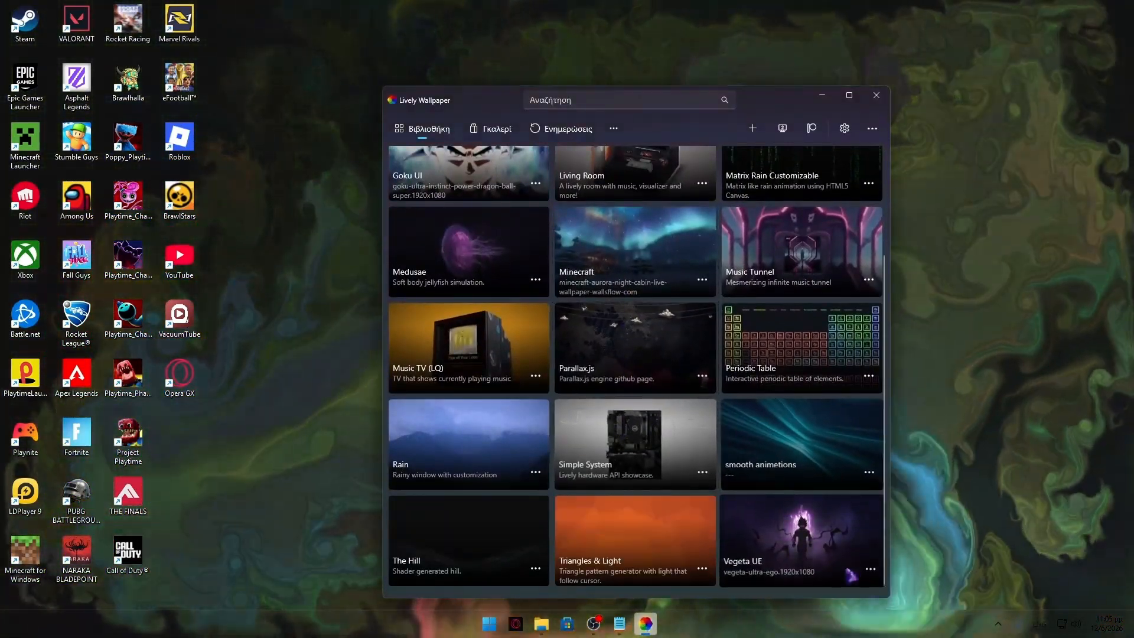
pyautogui.click(803, 541)
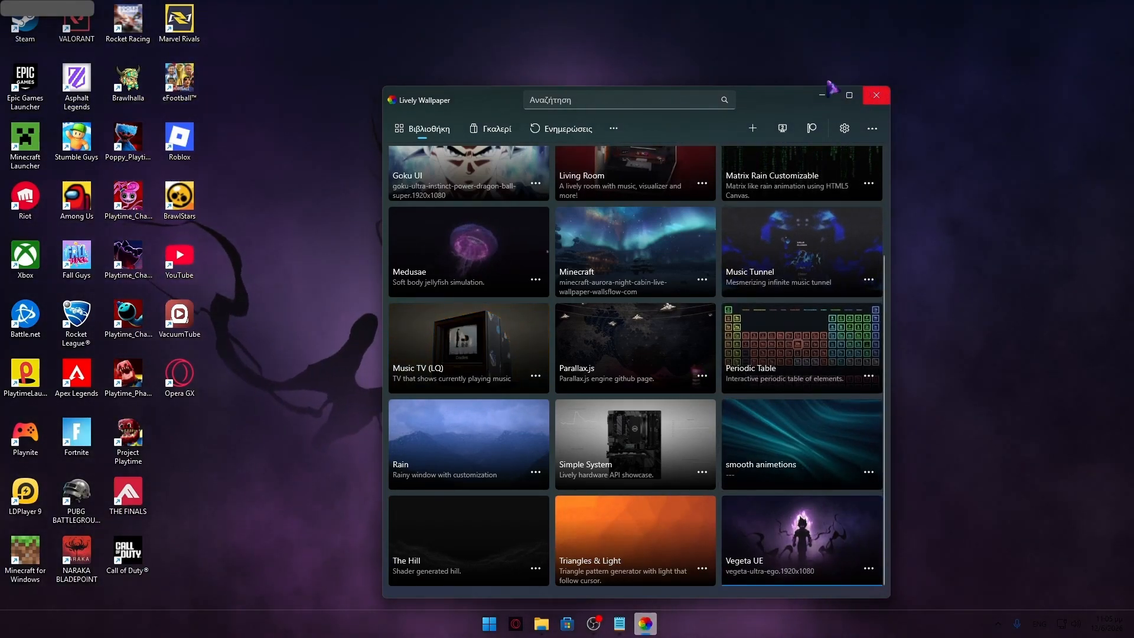
pyautogui.click(886, 94)
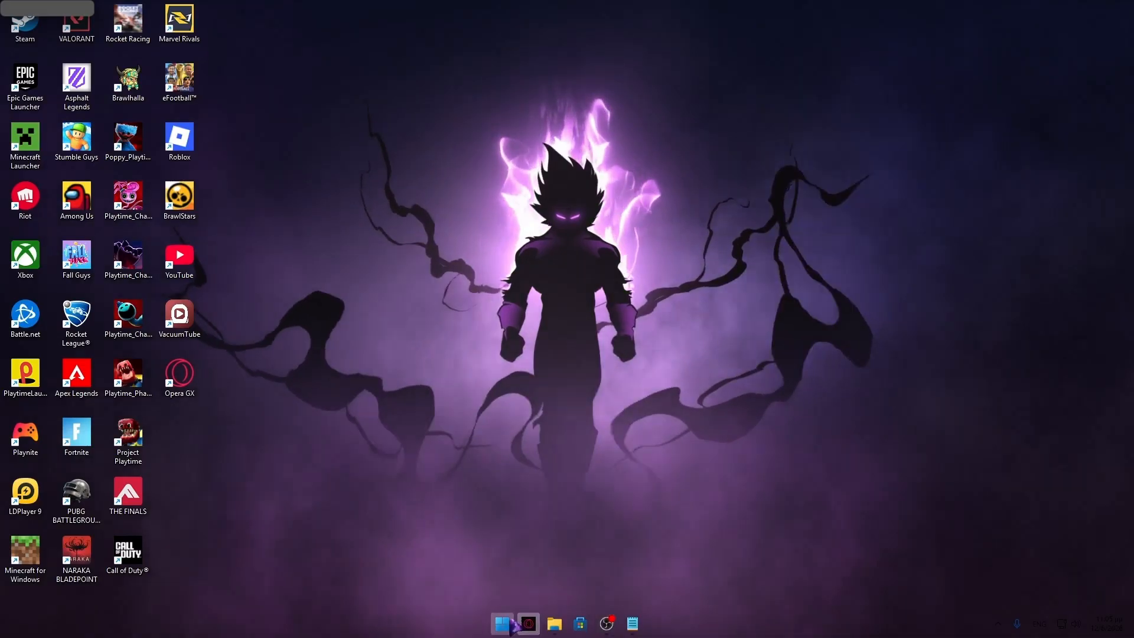
# Step: Relaunch Lively Wallpaper from the installed apps and open its general settings
pyautogui.click(503, 624)
pyautogui.scroll(-5, 484, 378)
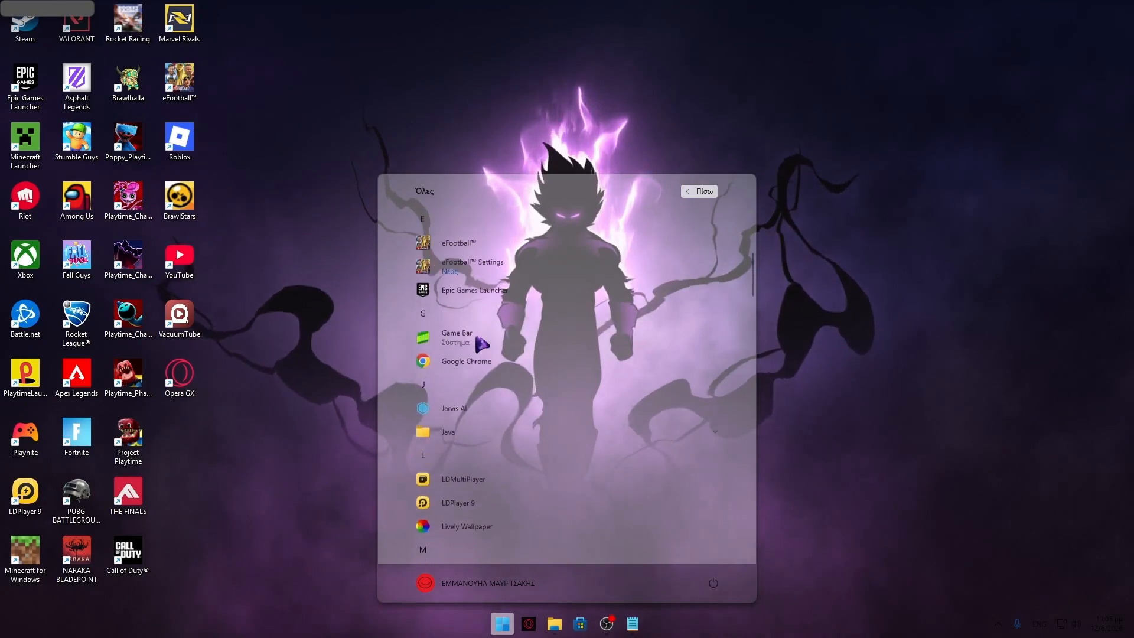
pyautogui.scroll(-1, 482, 411)
pyautogui.click(472, 454)
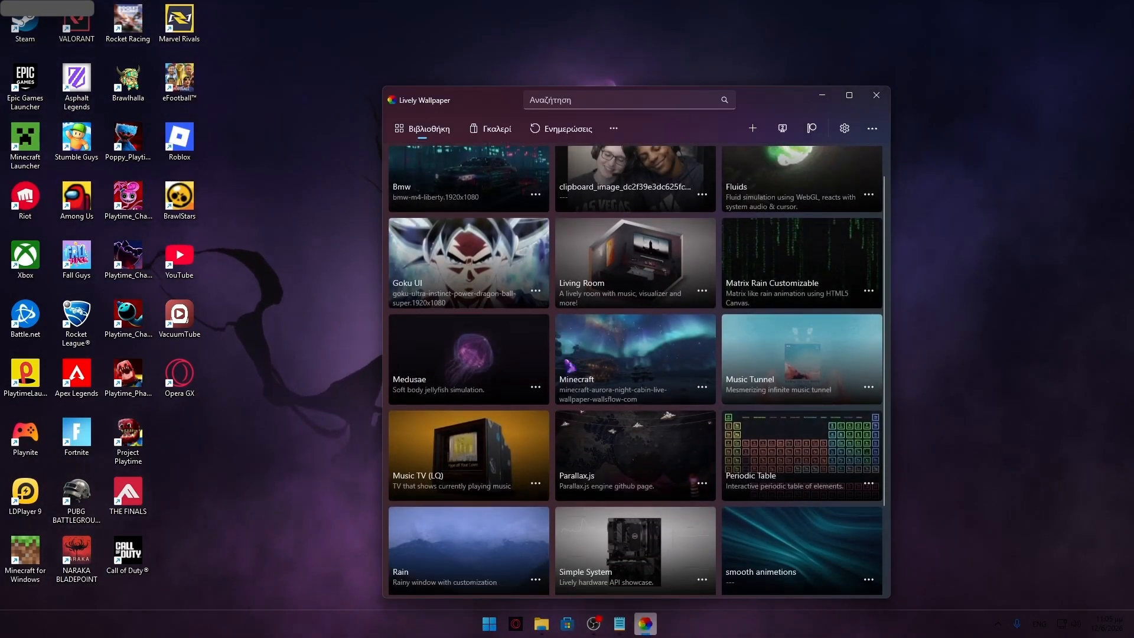
pyautogui.scroll(3, 798, 248)
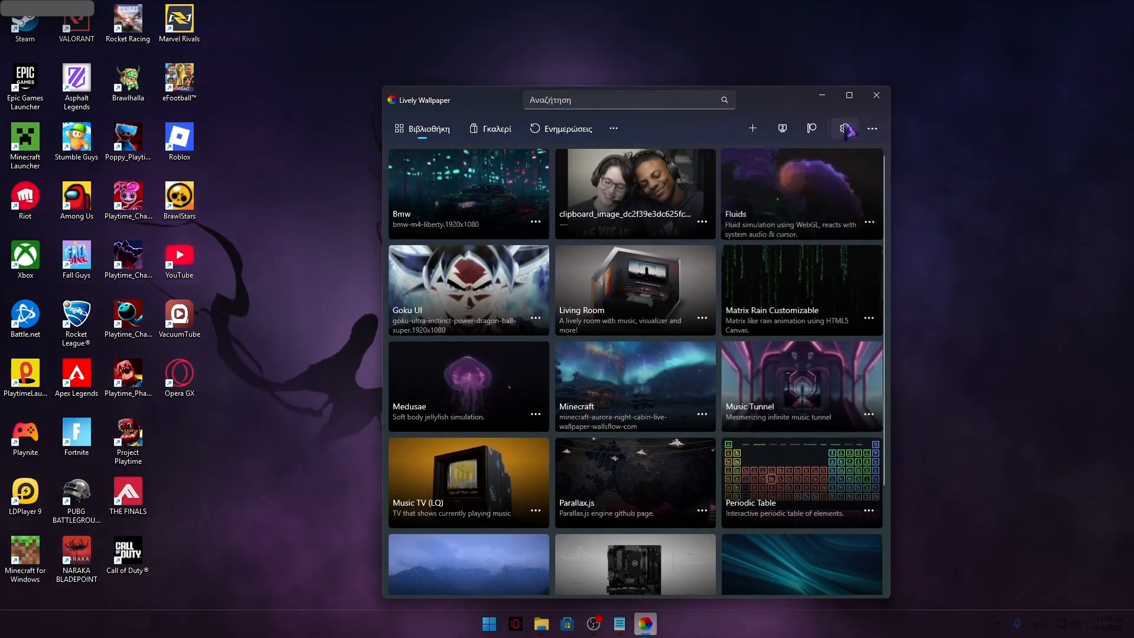
pyautogui.click(843, 128)
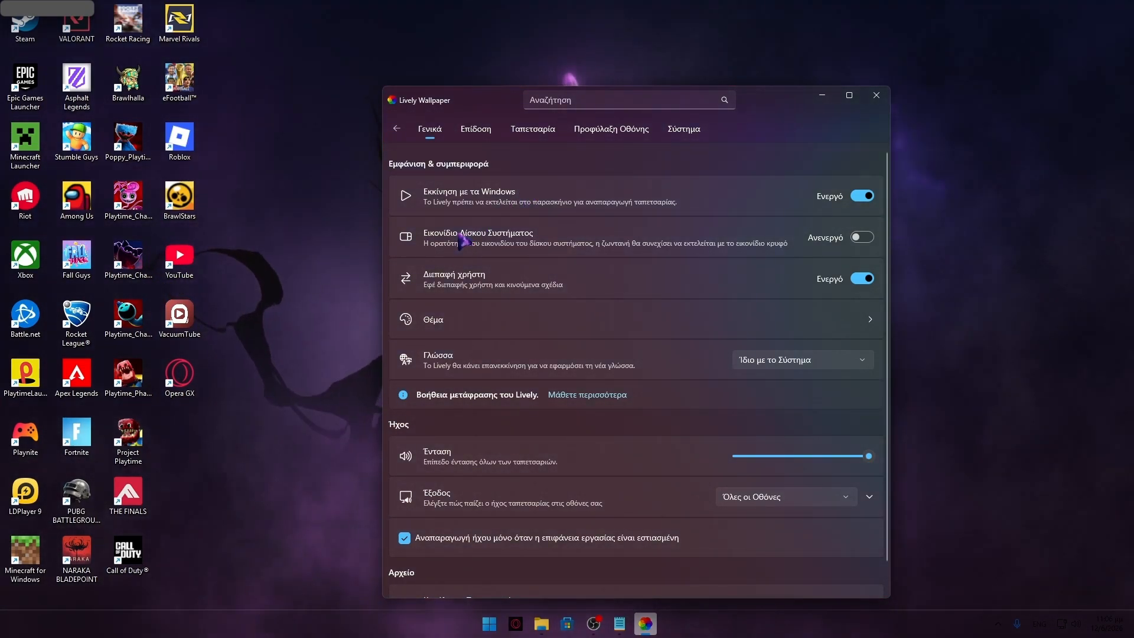
# Step: Check the hidden system tray icons and the remaining general settings, including audio and the wallpaper folder, and collapse the tray
pyautogui.click(998, 630)
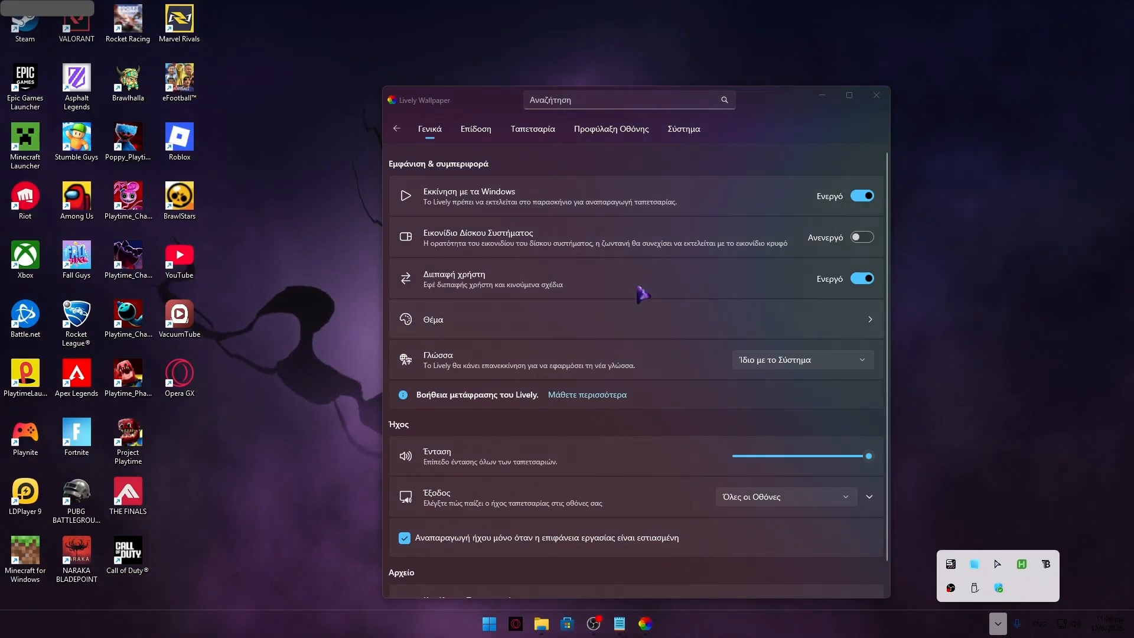
pyautogui.scroll(-1, 717, 251)
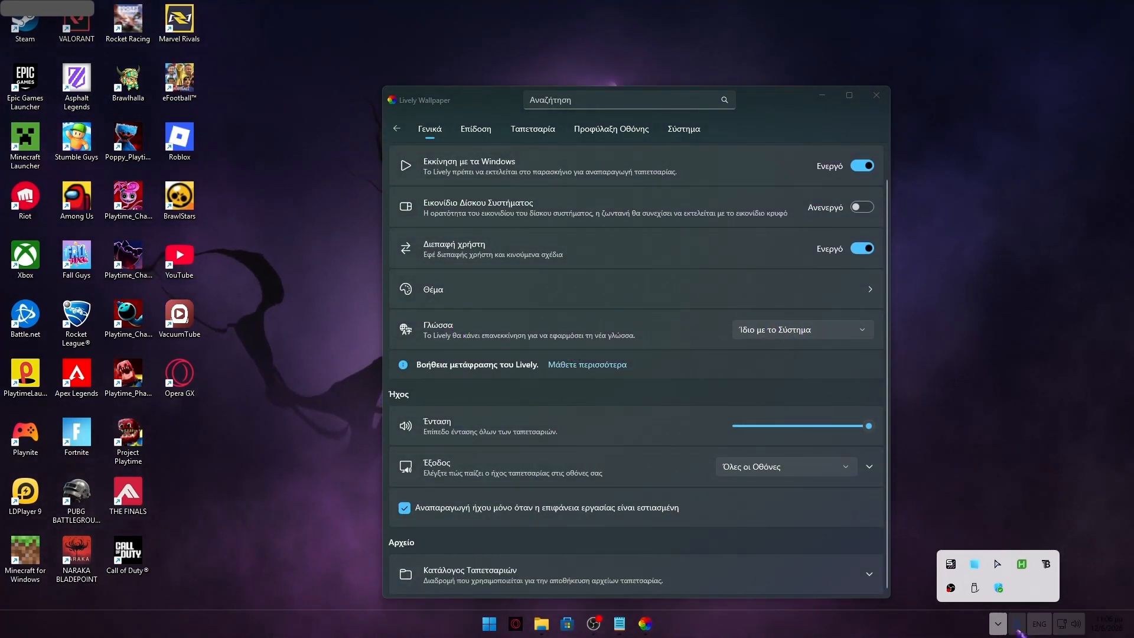
pyautogui.click(996, 623)
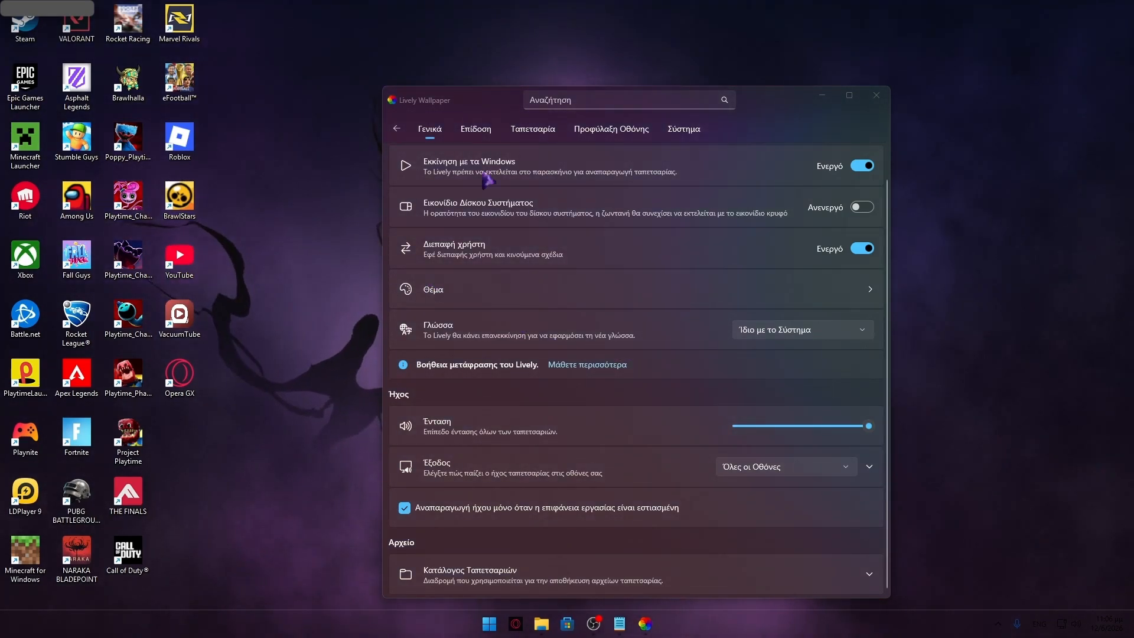
# Step: Review the performance settings for wallpaper playback, laptop, system, and application rules
pyautogui.click(482, 140)
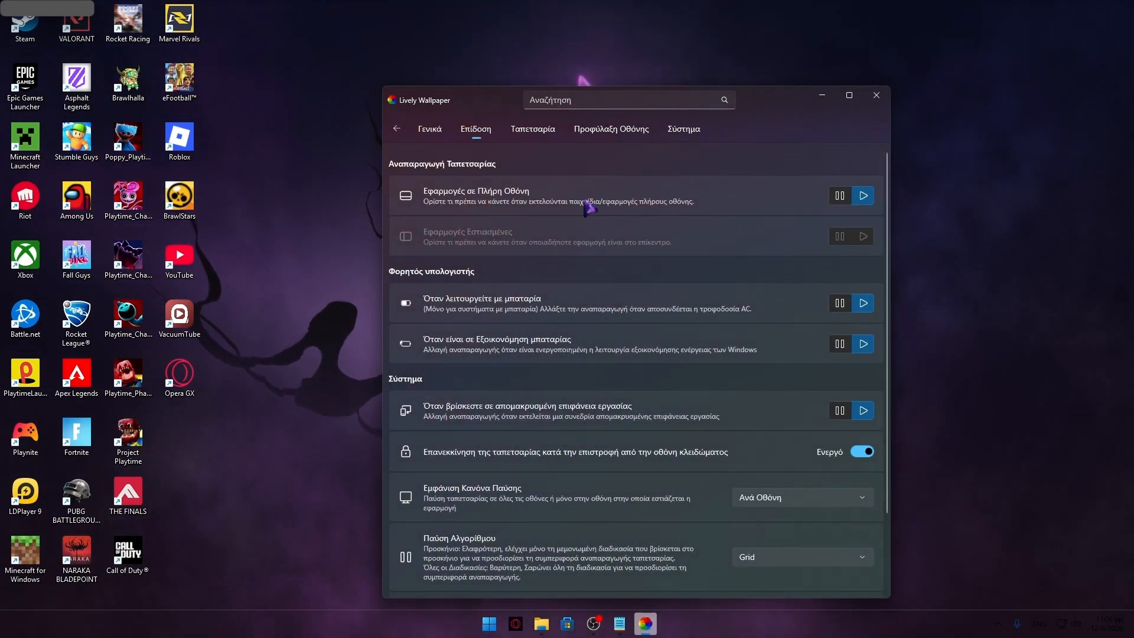
pyautogui.scroll(-3, 532, 187)
pyautogui.scroll(3, 713, 244)
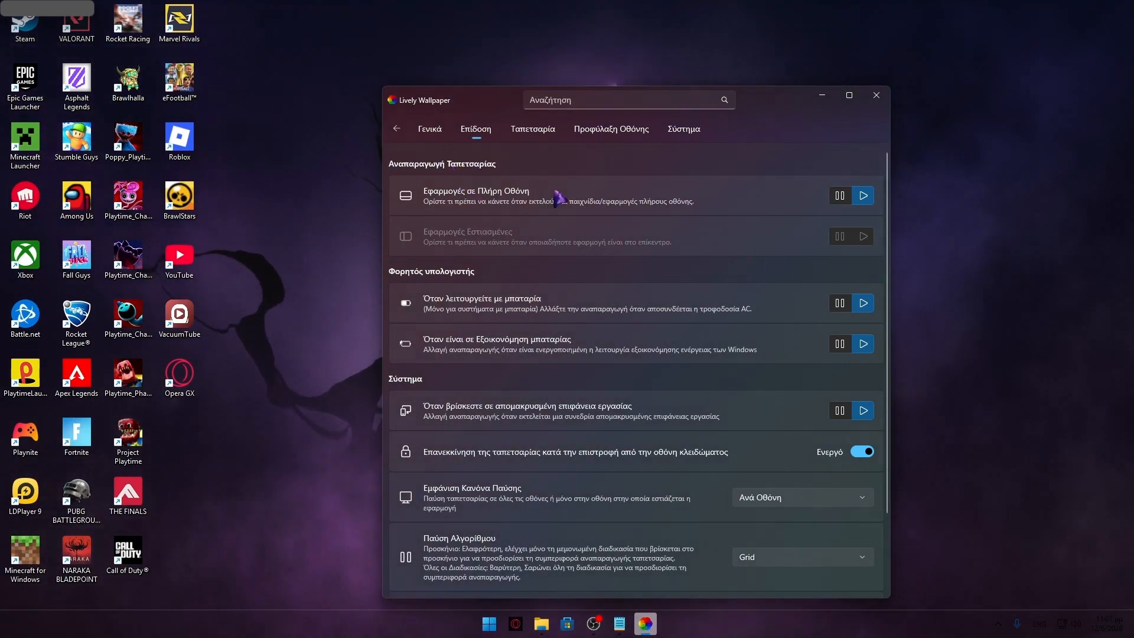
pyautogui.scroll(-2, 548, 301)
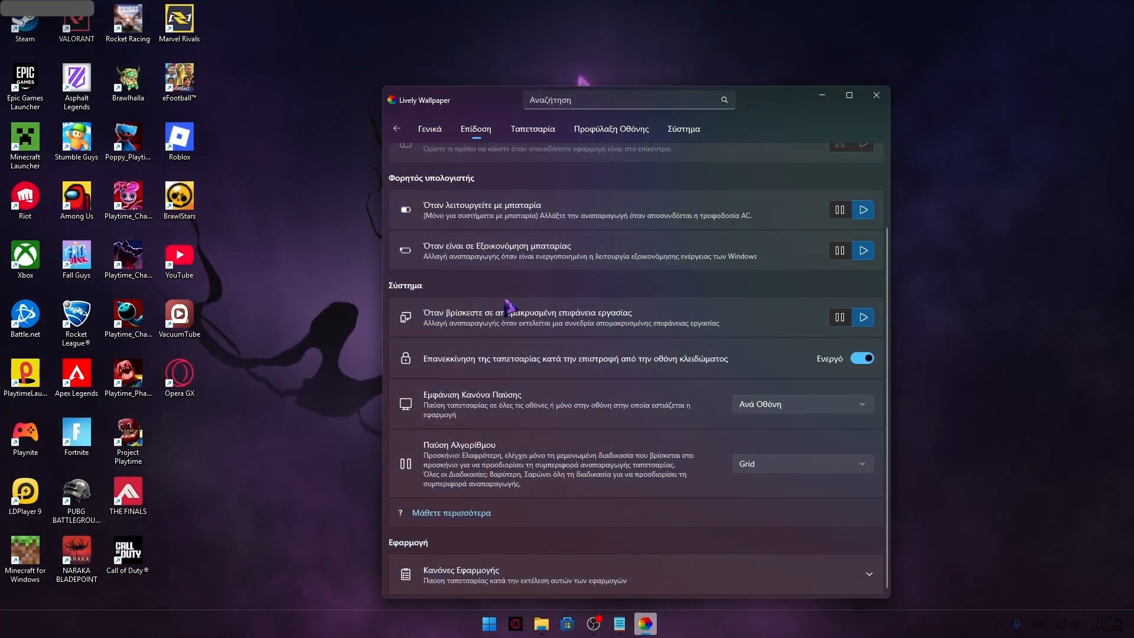
# Step: Review the wallpaper, screensaver, and system settings, and return to the wallpaper library
pyautogui.click(533, 129)
pyautogui.scroll(-2, 625, 210)
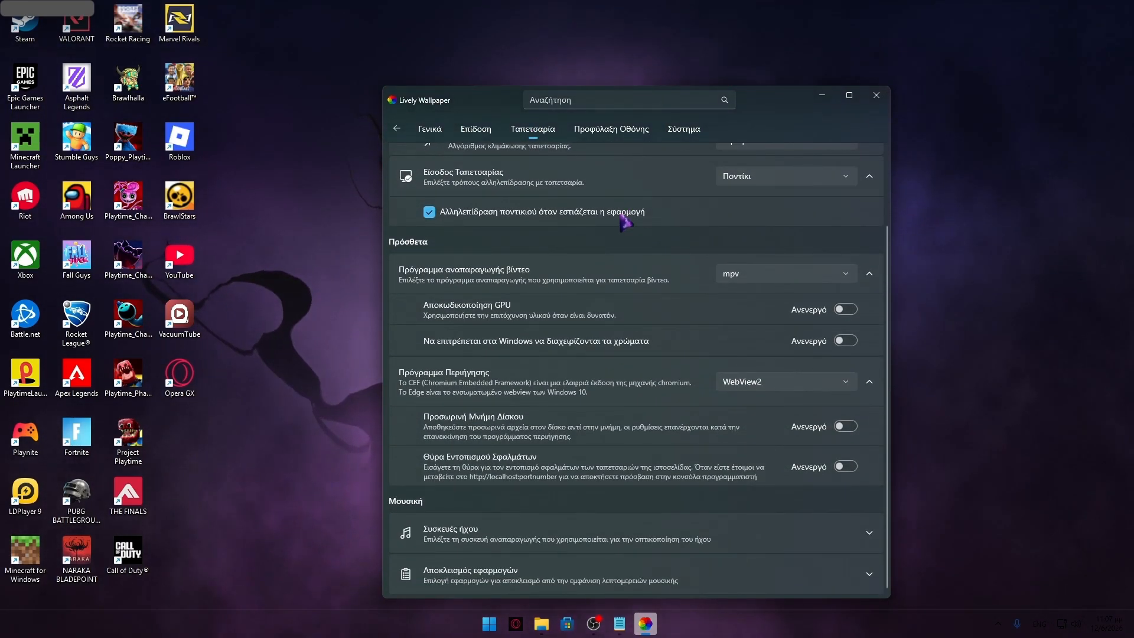
pyautogui.scroll(2, 625, 220)
pyautogui.click(612, 131)
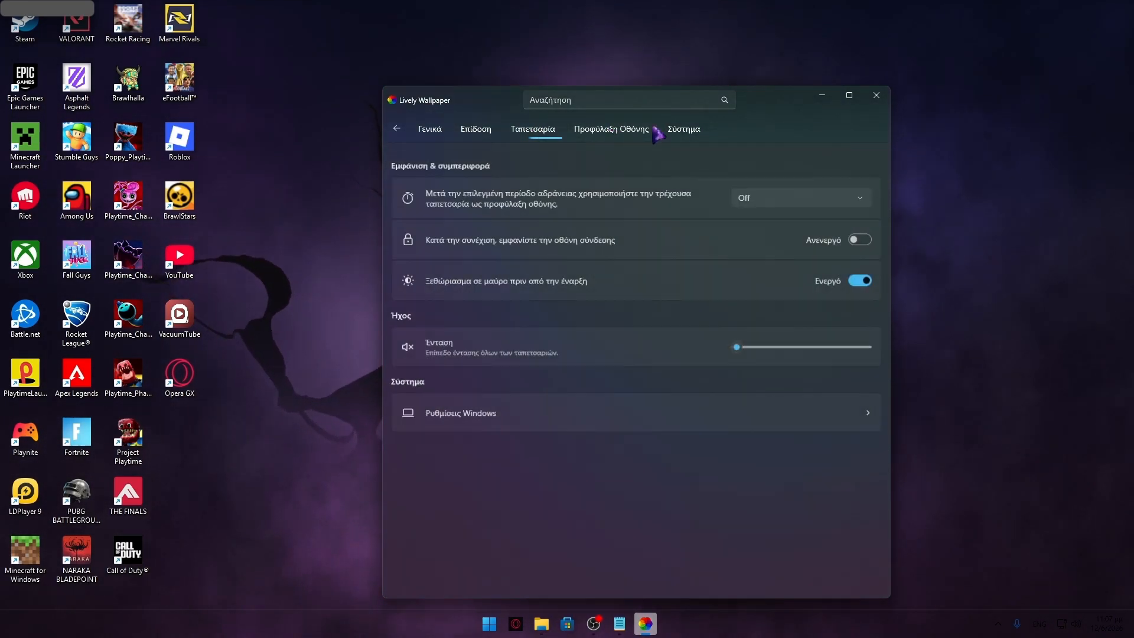
pyautogui.click(703, 131)
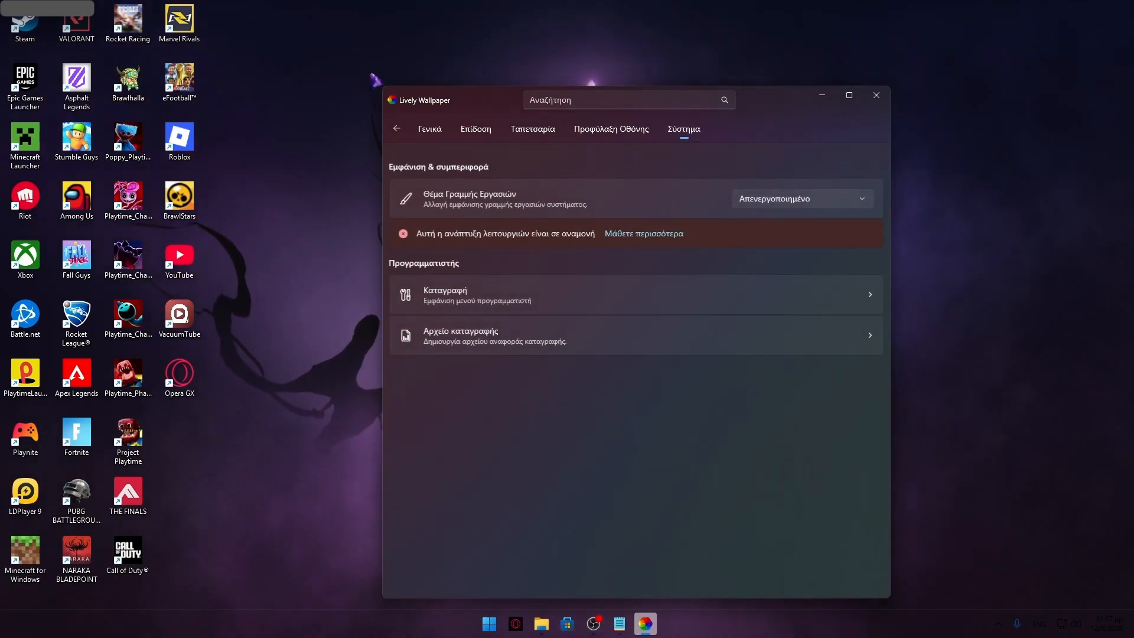
pyautogui.click(401, 129)
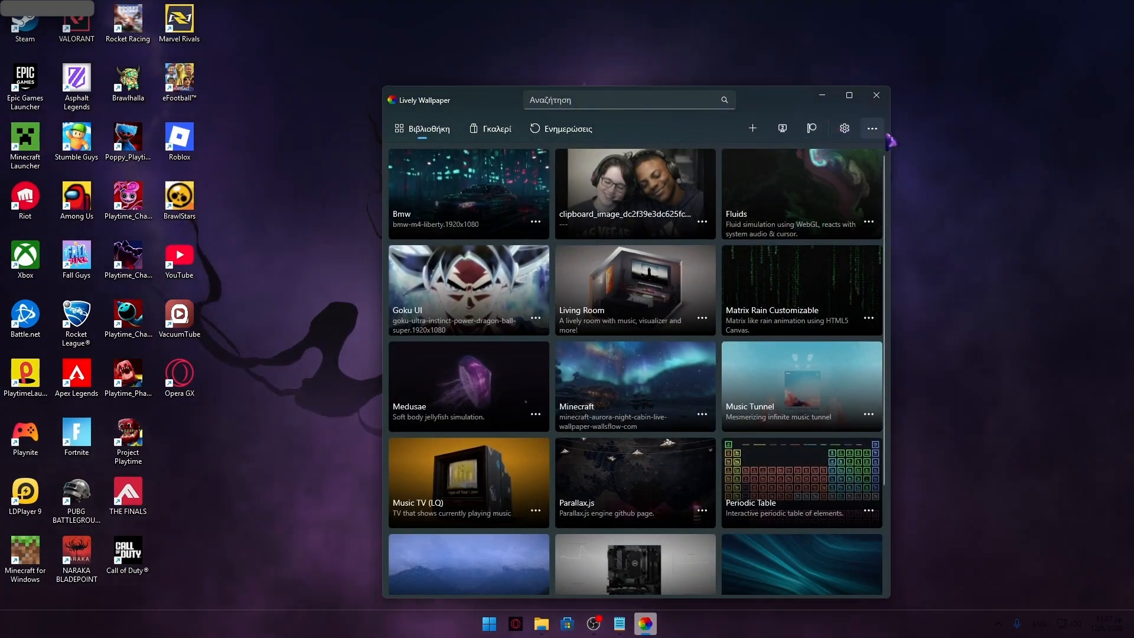
# Step: Review the app theme choices, keep the Gradient theme with the dark color mode, and close Lively Wallpaper
pyautogui.click(873, 129)
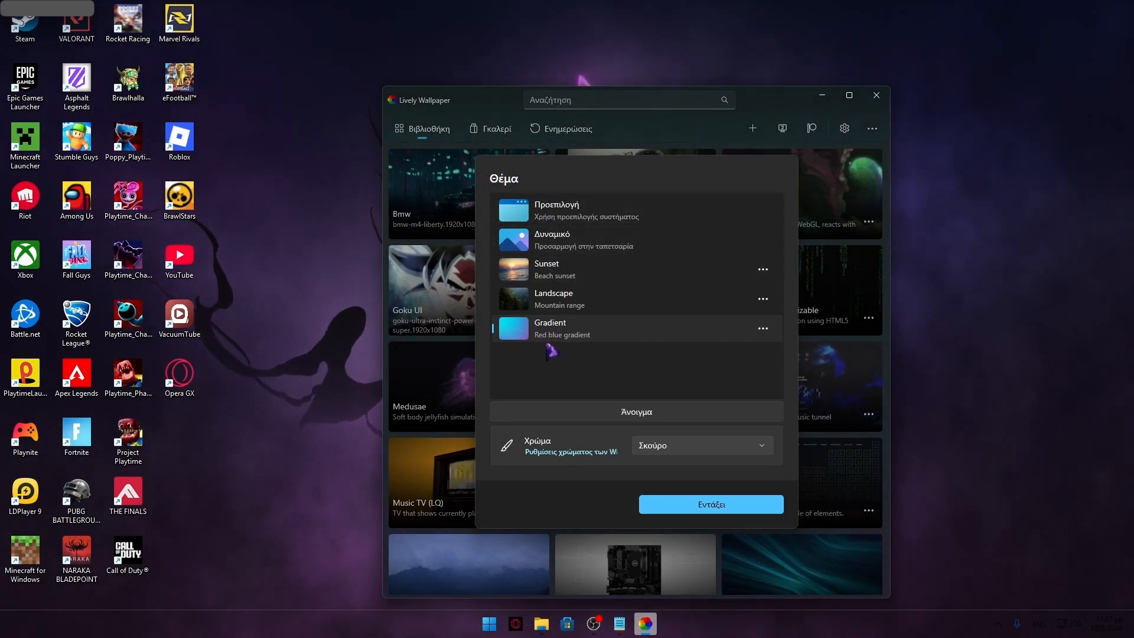
pyautogui.click(656, 504)
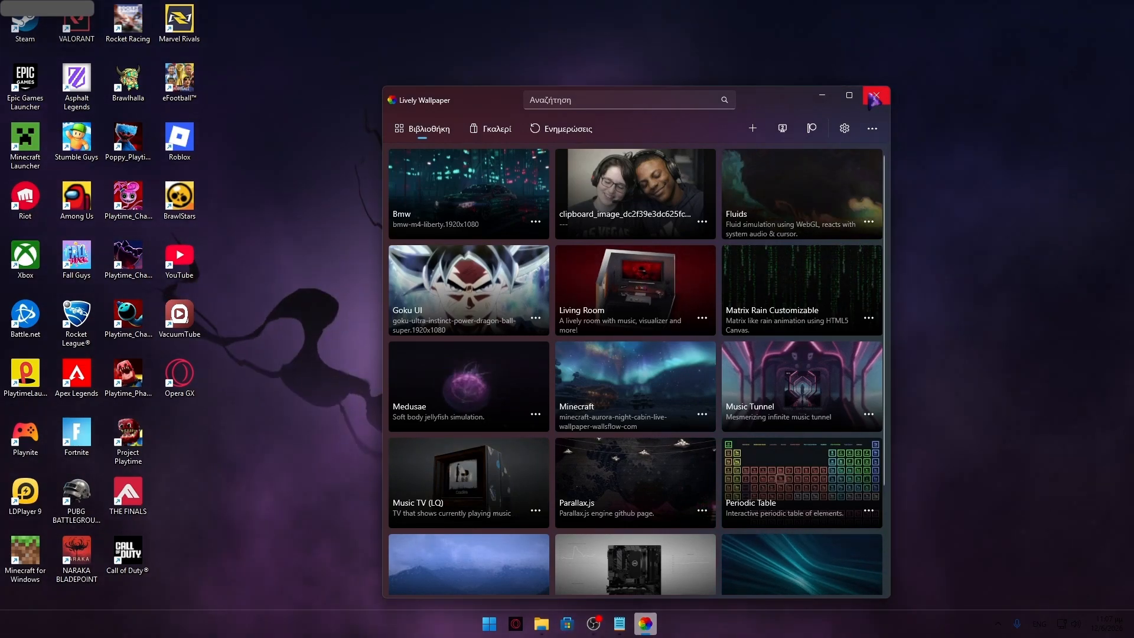
pyautogui.click(875, 96)
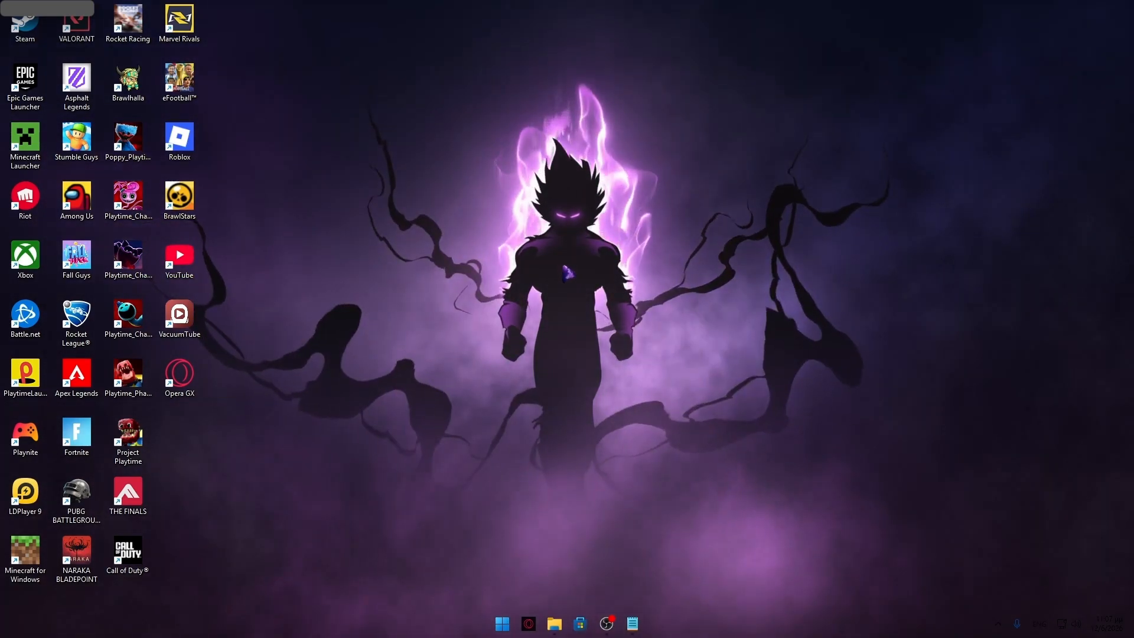
# Step: Open the Windows Personalization settings, check the Themes page, return to the Personalization overview, and minimize Settings
pyautogui.click(503, 623)
pyautogui.scroll(-4, 456, 517)
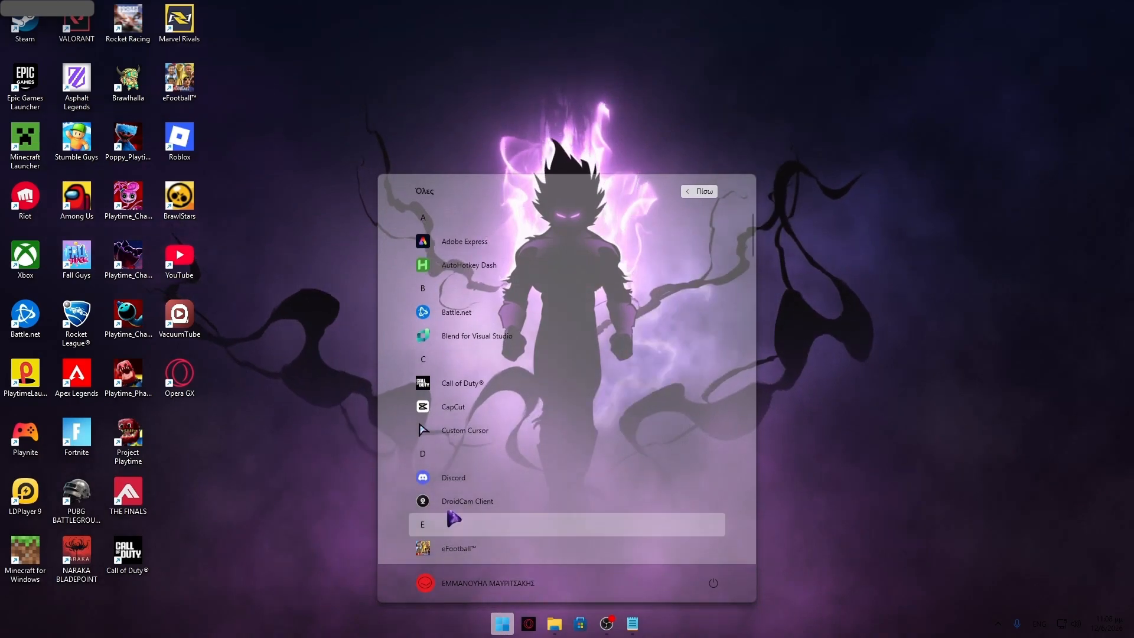
pyautogui.press('super+i')
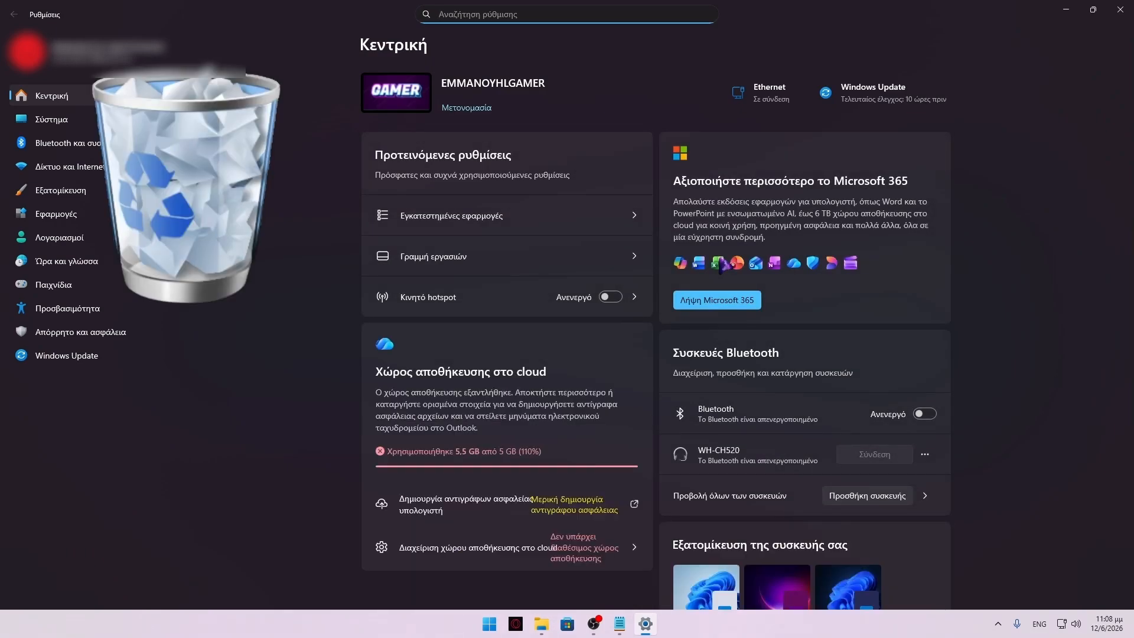
pyautogui.click(132, 188)
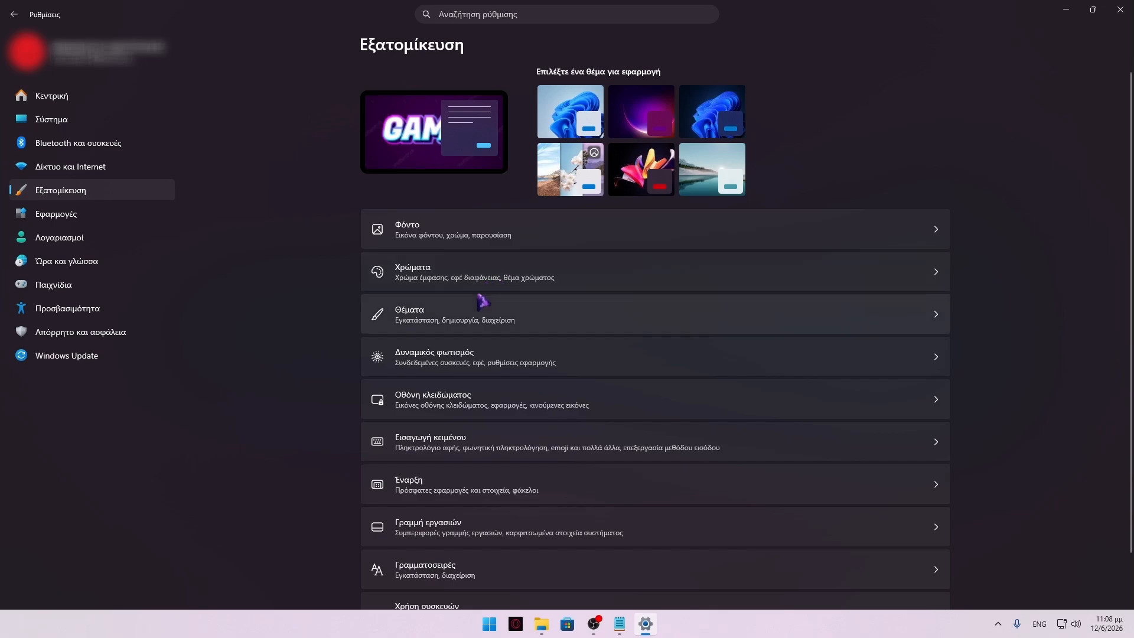
pyautogui.click(474, 322)
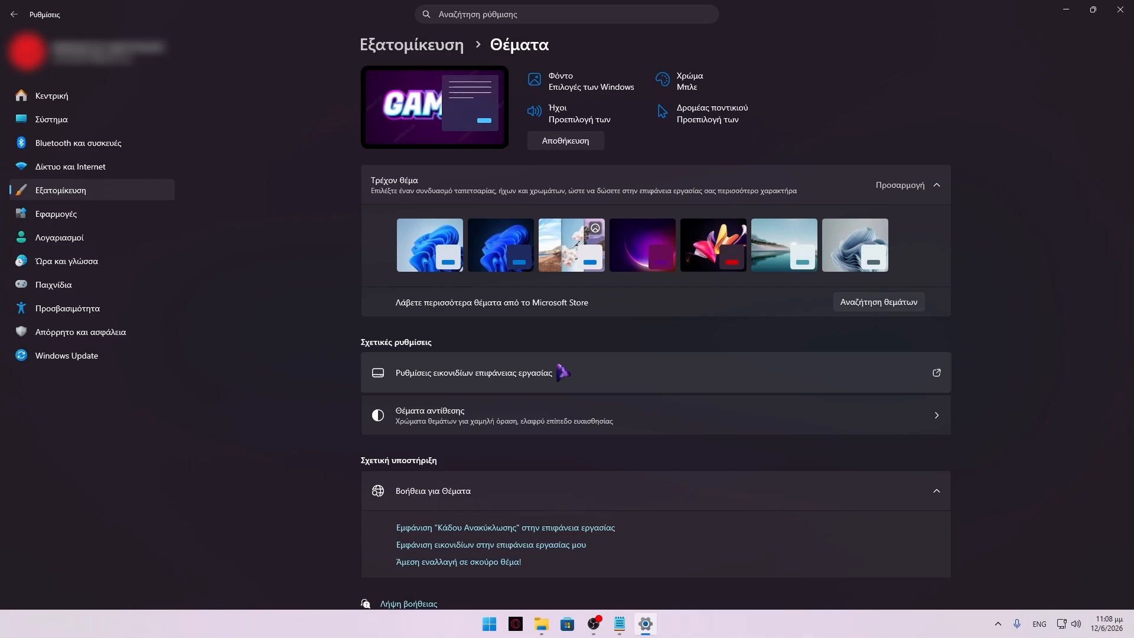
pyautogui.click(117, 193)
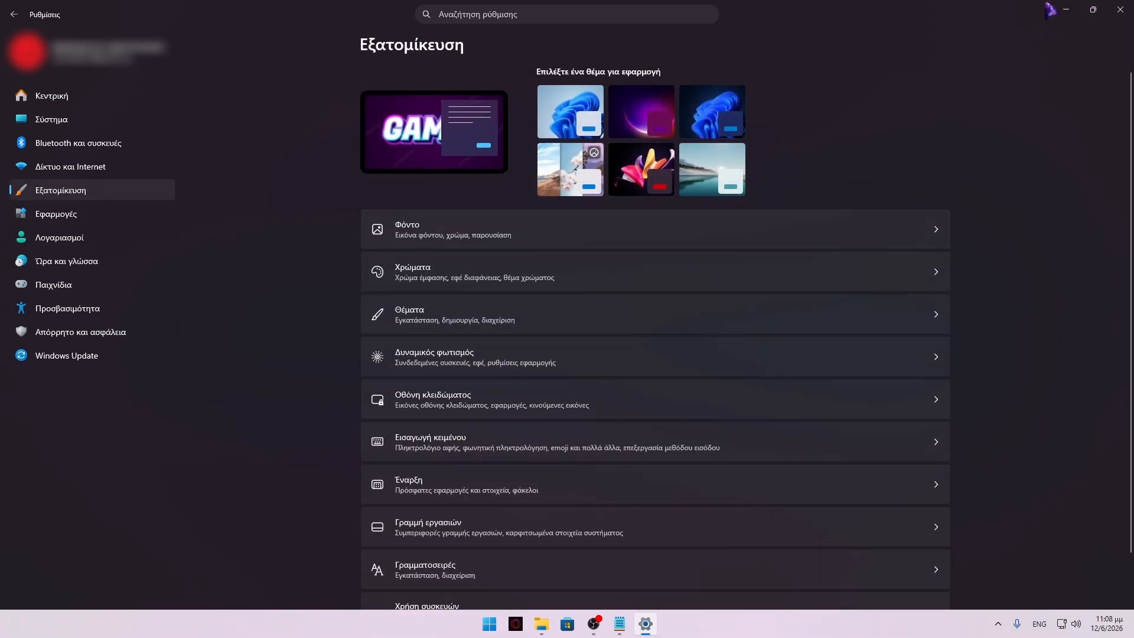
pyautogui.click(1070, 9)
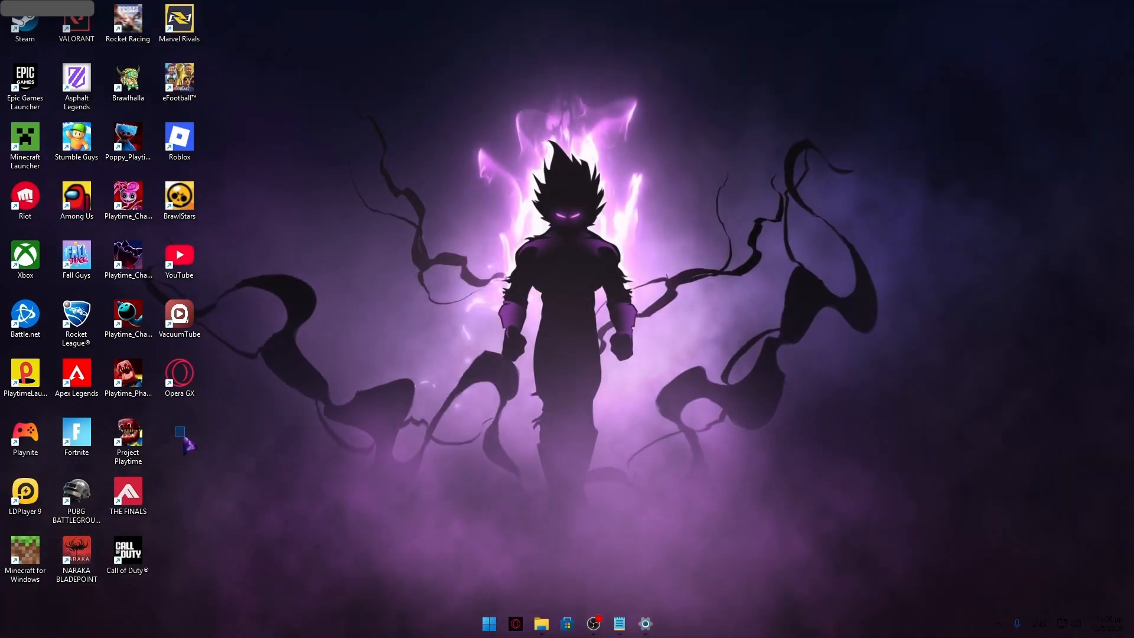
# Step: Reopen the Themes settings, examine the desktop icon options for Computer and Recycle Bin, and cancel the dialog
pyautogui.moveTo(185, 437); pyautogui.dragTo(187, 438)
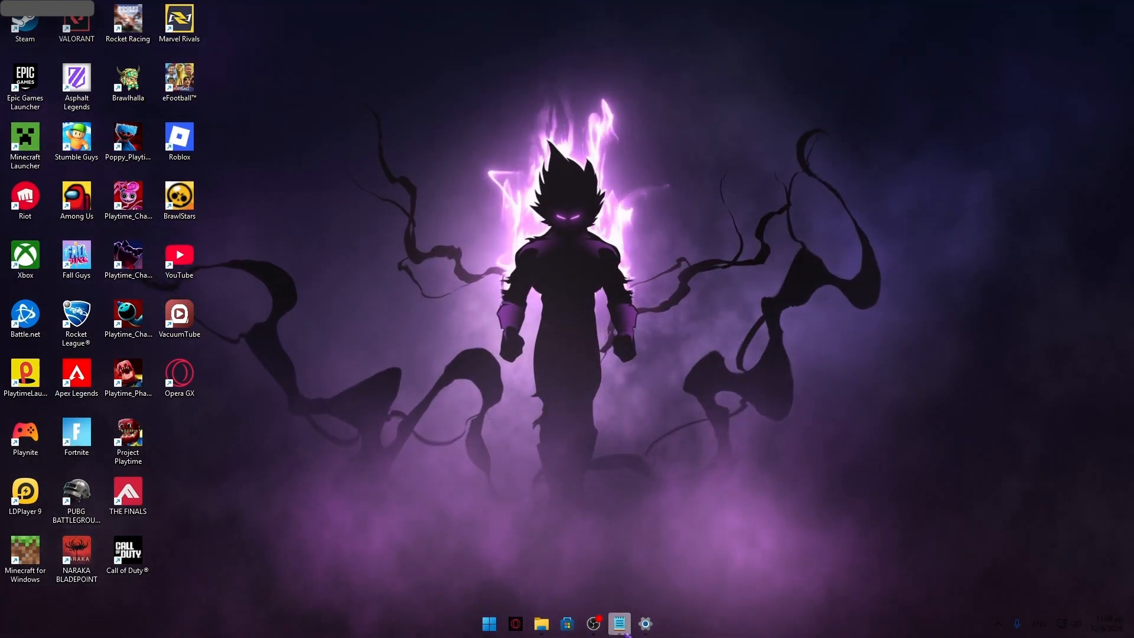
pyautogui.click(645, 623)
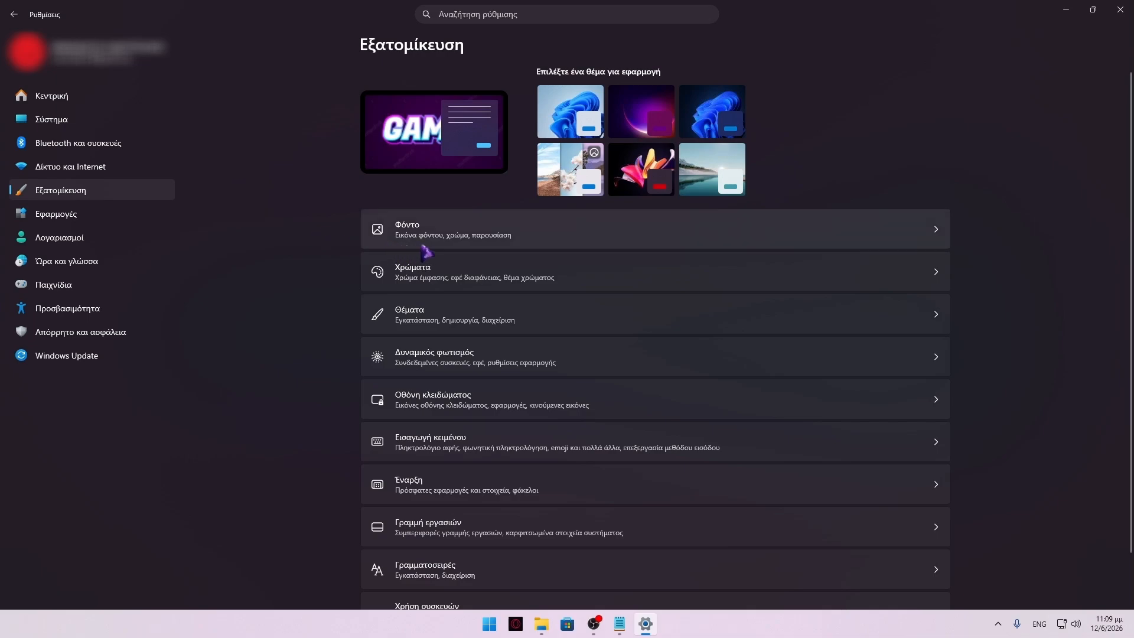
pyautogui.click(474, 314)
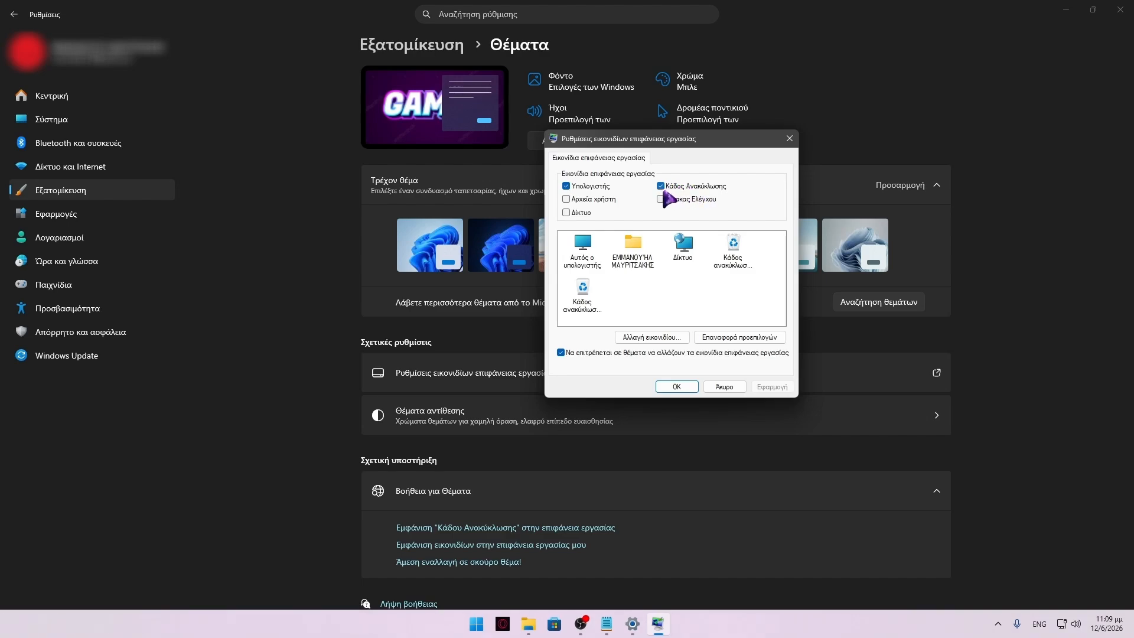
pyautogui.click(733, 390)
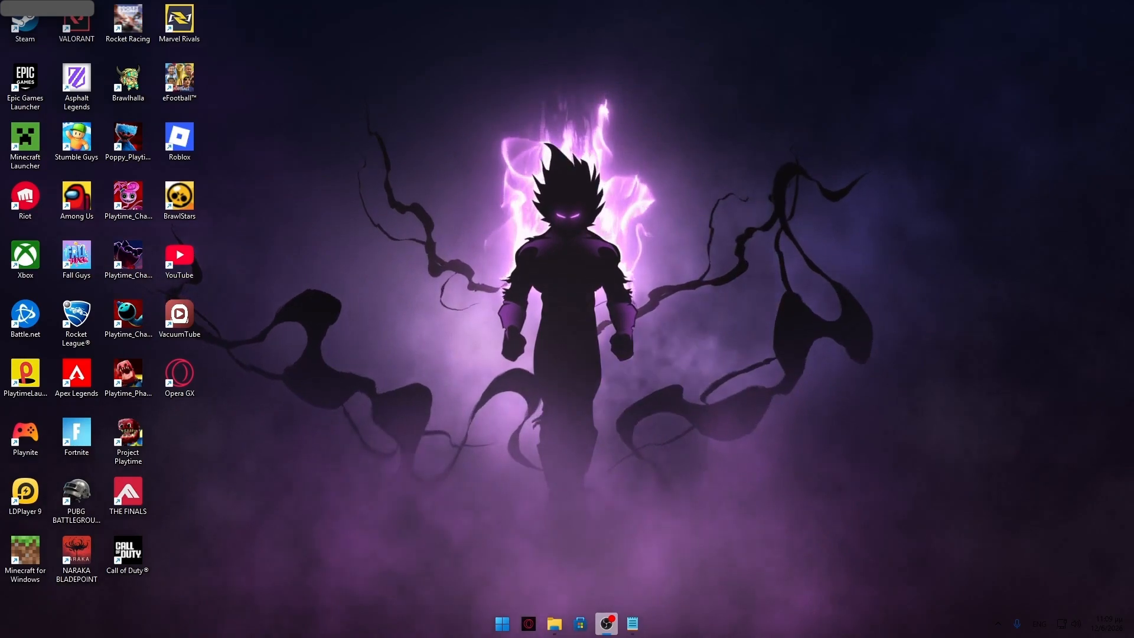
pyautogui.click(609, 624)
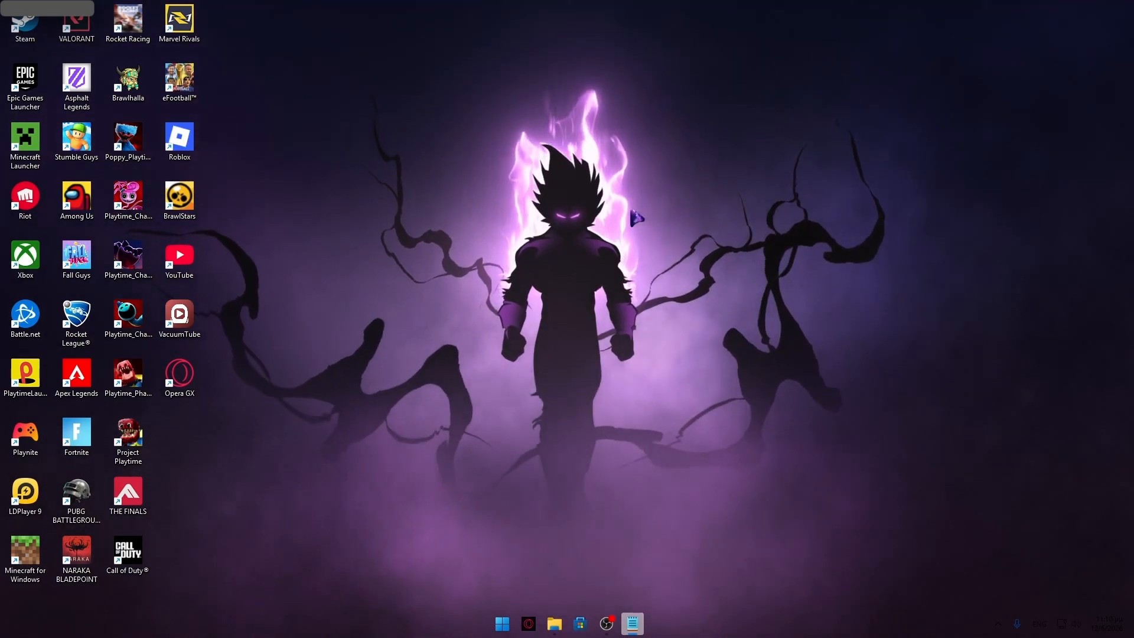
pyautogui.rightClick(703, 634)
pyautogui.click(602, 561)
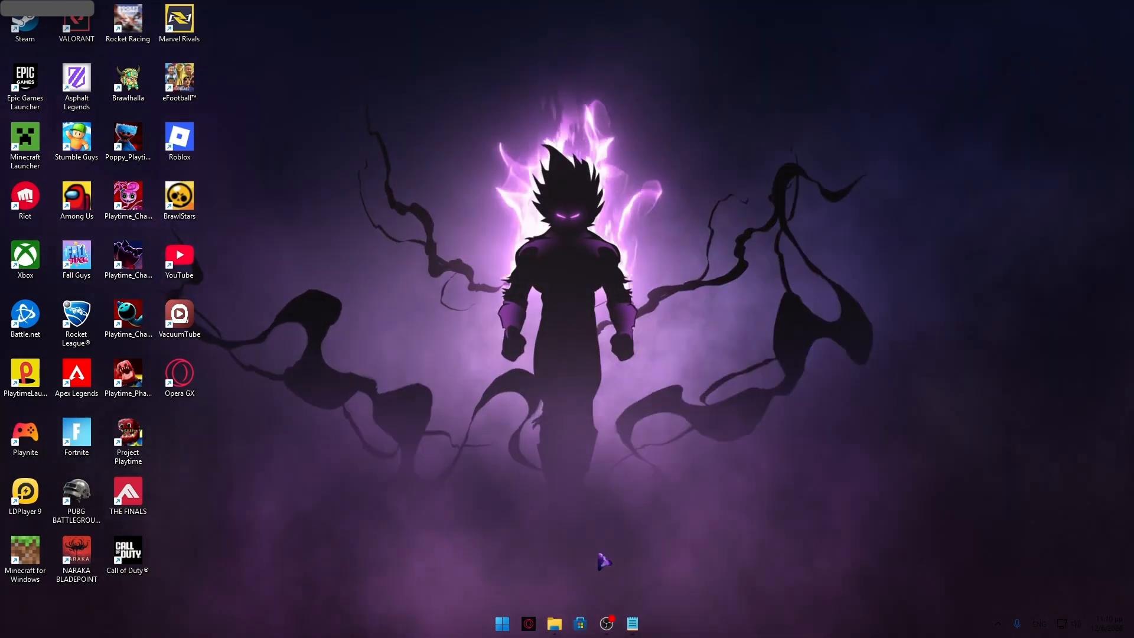
pyautogui.moveTo(726, 514); pyautogui.dragTo(743, 608)
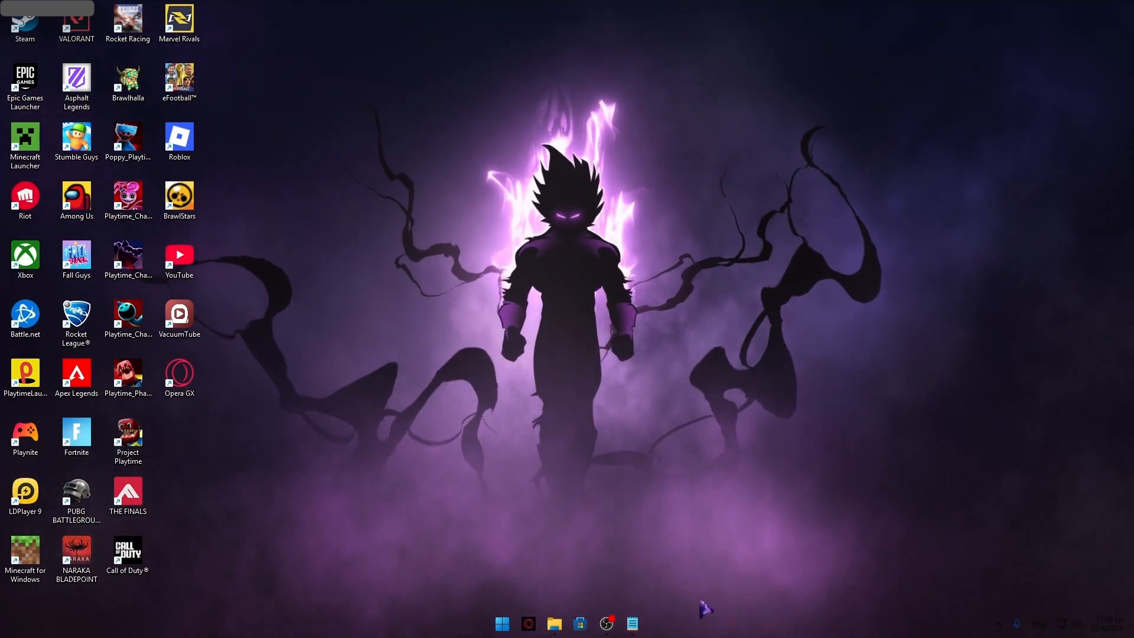
# Step: Search the Microsoft Store for TranslucentTB, view its app page, and close the store
pyautogui.click(581, 625)
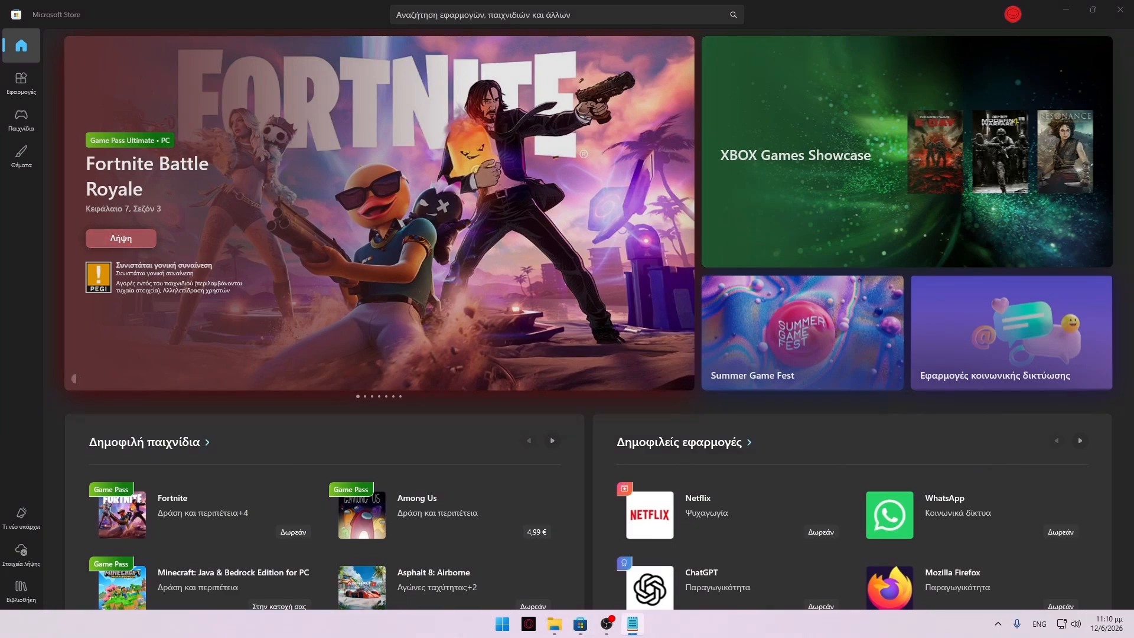
pyautogui.click(508, 15)
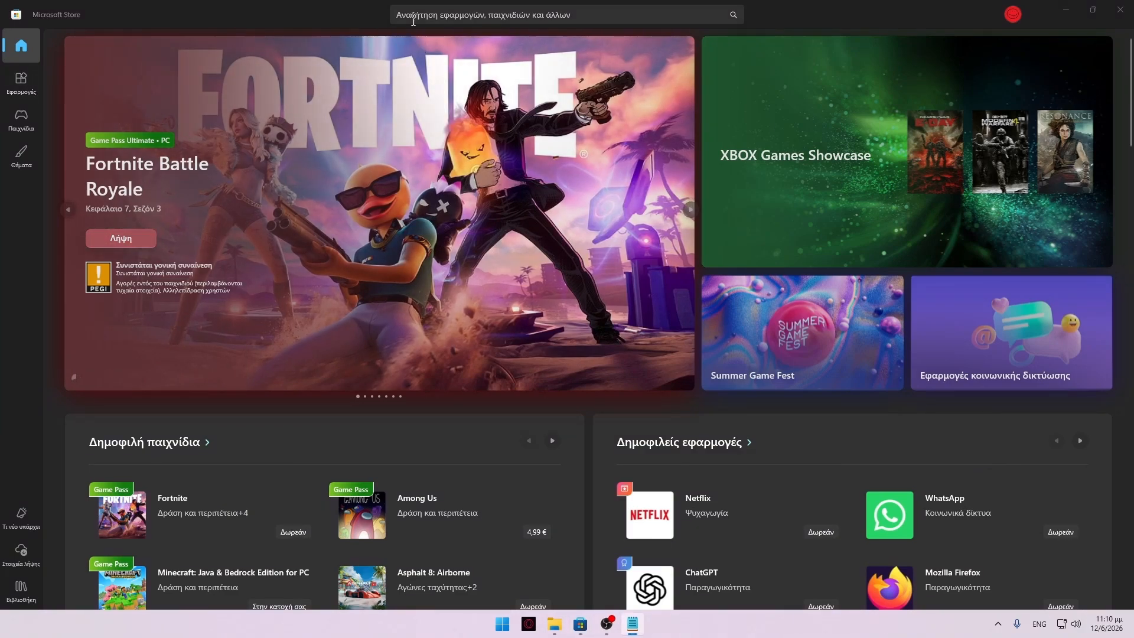
pyautogui.write('TranslucentTB')
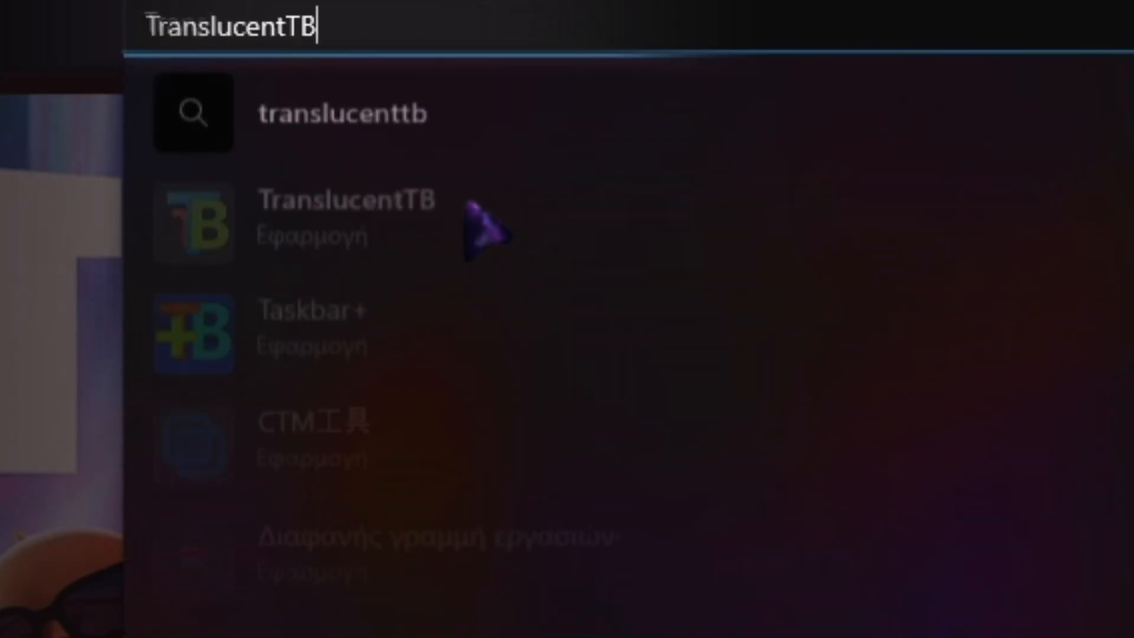
pyautogui.press('Return')
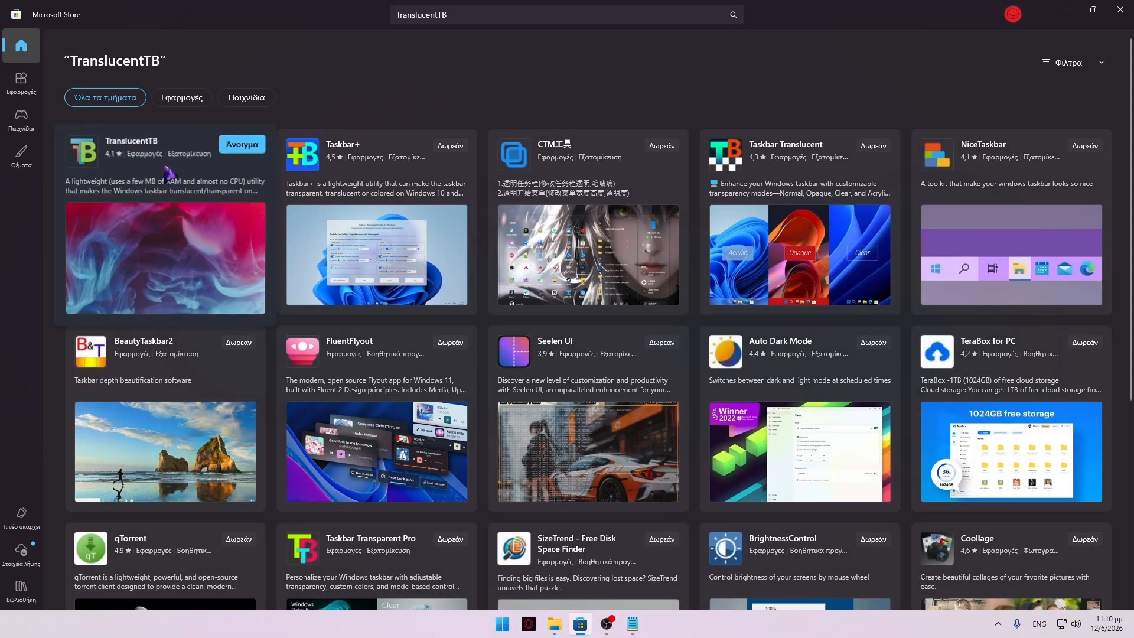
pyautogui.click(206, 222)
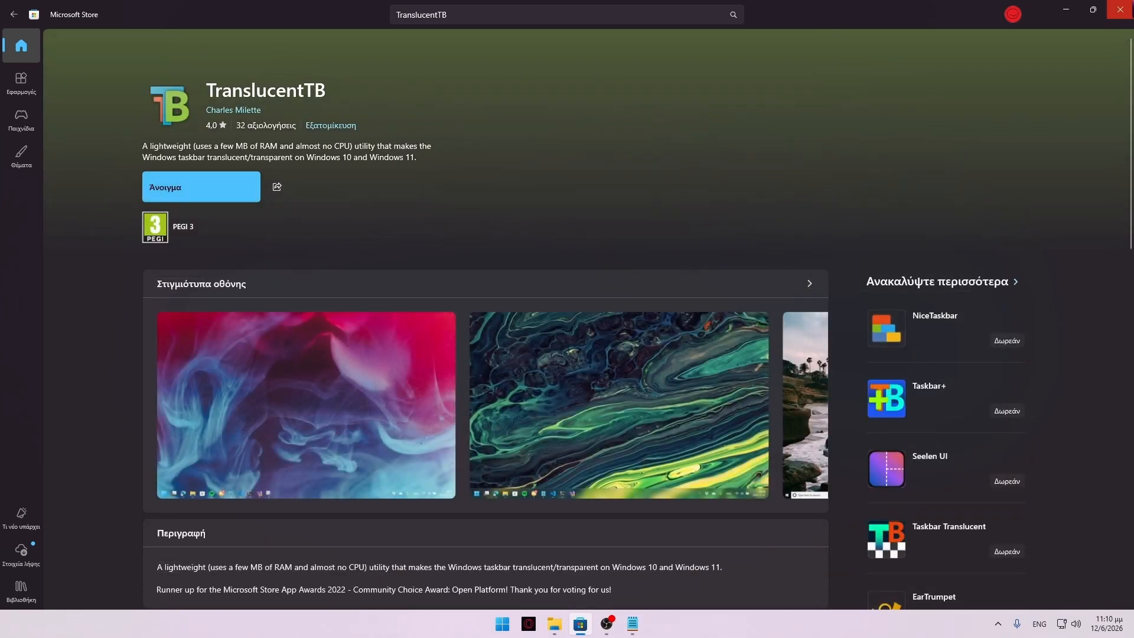
pyautogui.click(1120, 9)
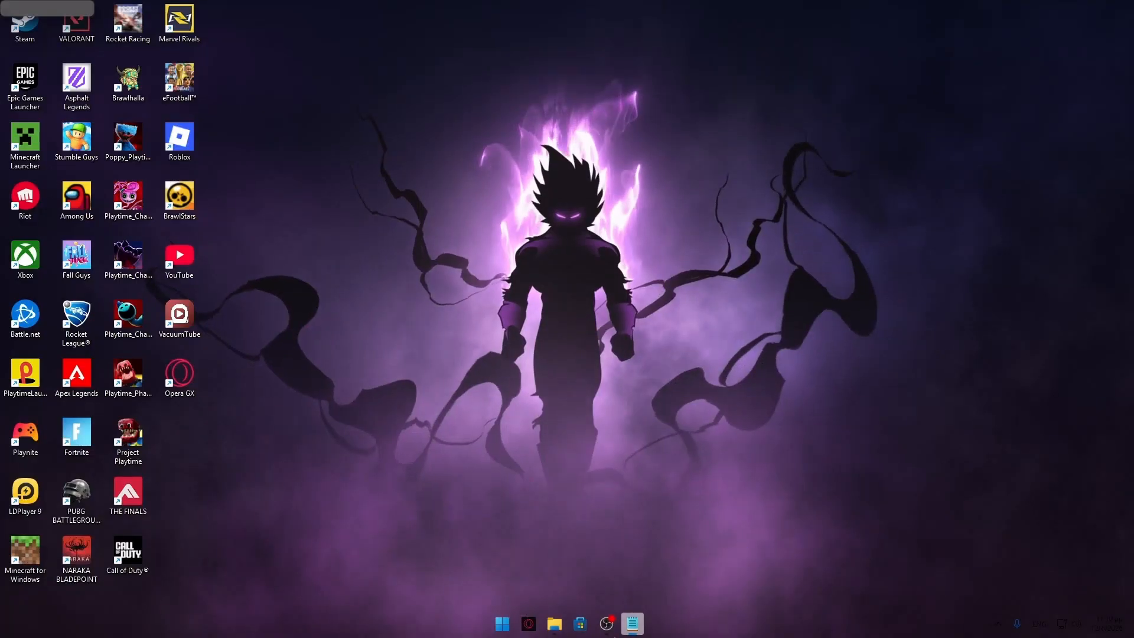
# Step: Check the taskbar with the Start menu open, and review TranslucentTB's Desktop taskbar appearance options
pyautogui.click(502, 624)
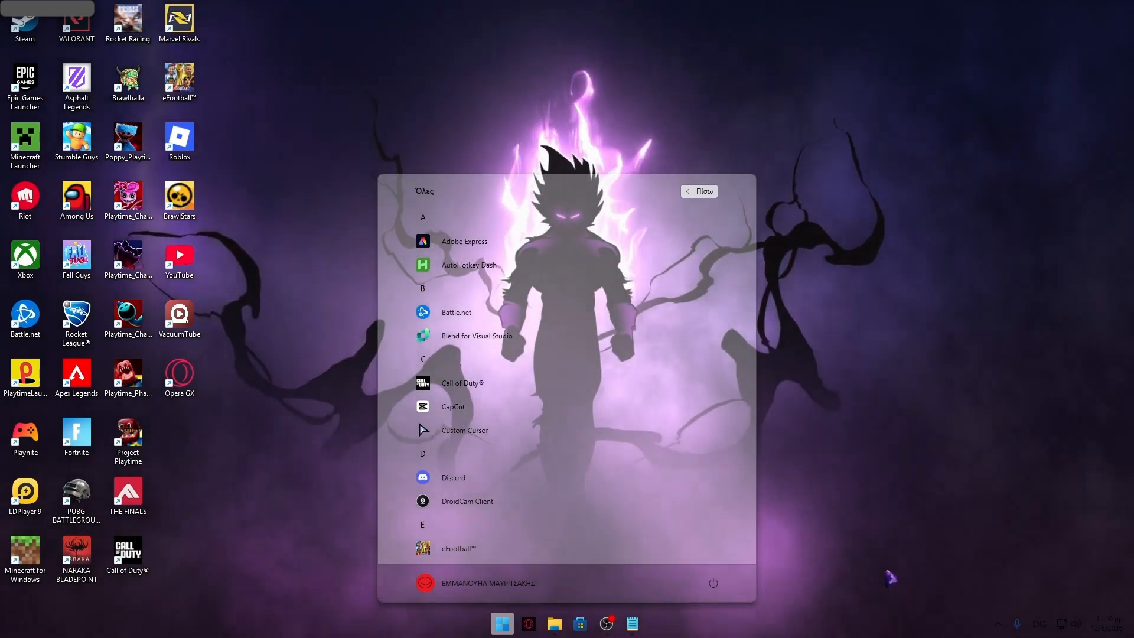
pyautogui.moveTo(888, 571); pyautogui.dragTo(891, 612)
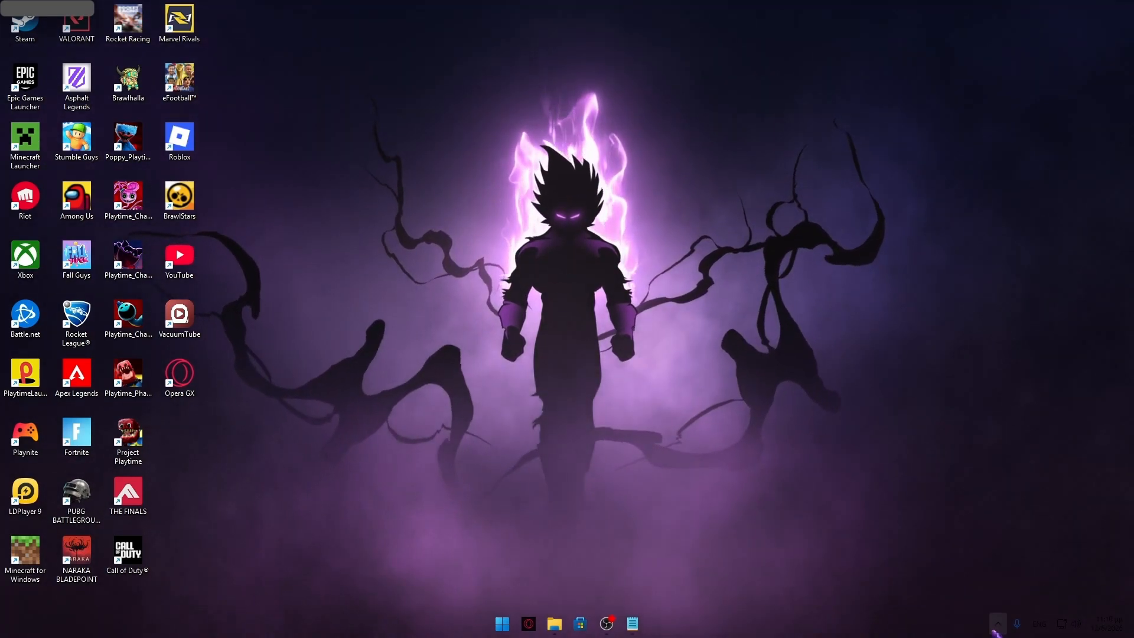
pyautogui.click(999, 624)
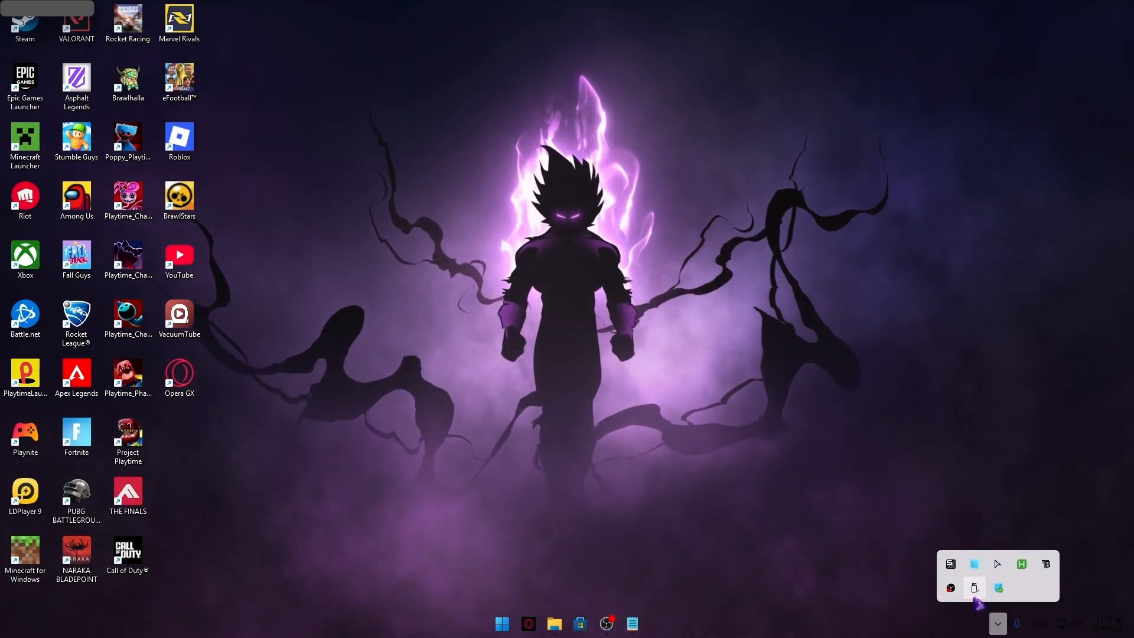
pyautogui.rightClick(1054, 572)
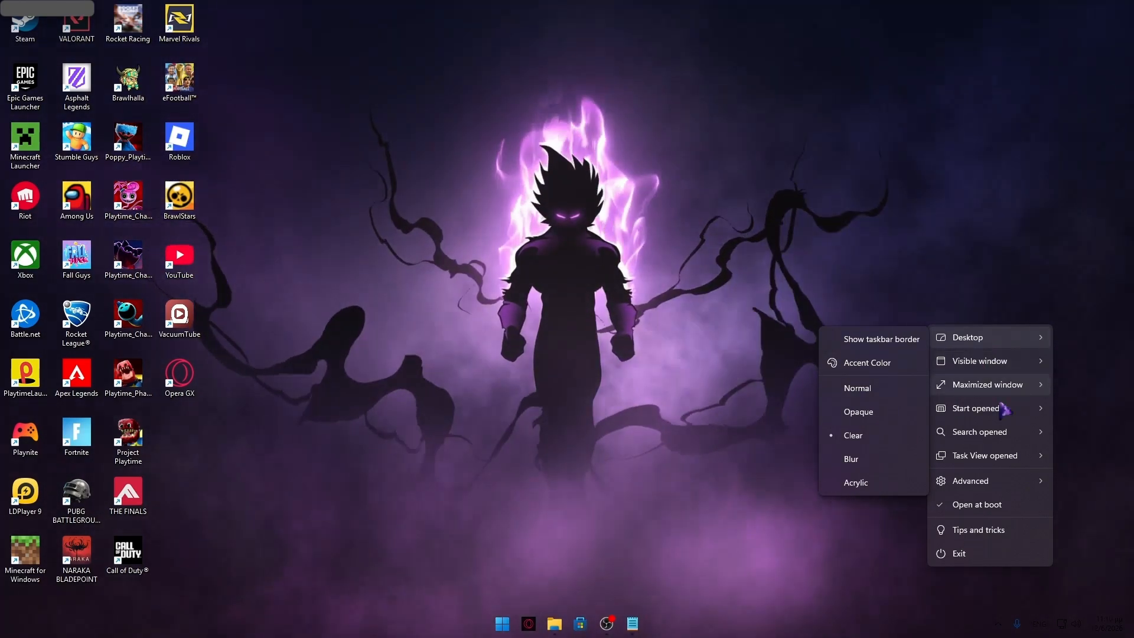
# Step: Review TranslucentTB's options for each window state, preview the taskbar in Task View, and return to the desktop
pyautogui.click(998, 623)
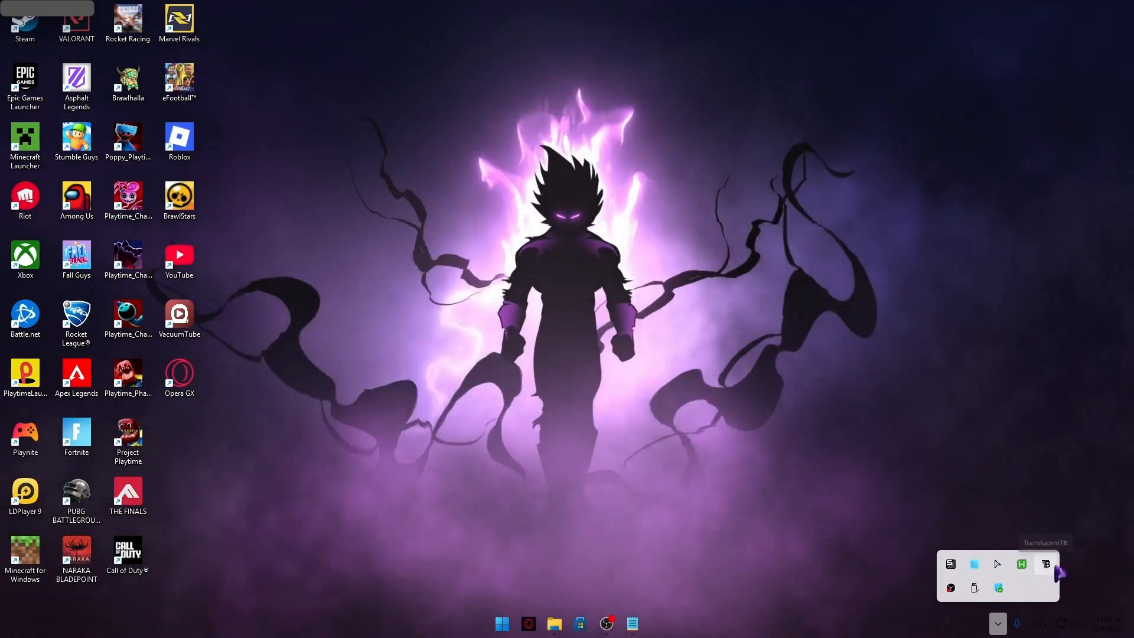
pyautogui.rightClick(1050, 564)
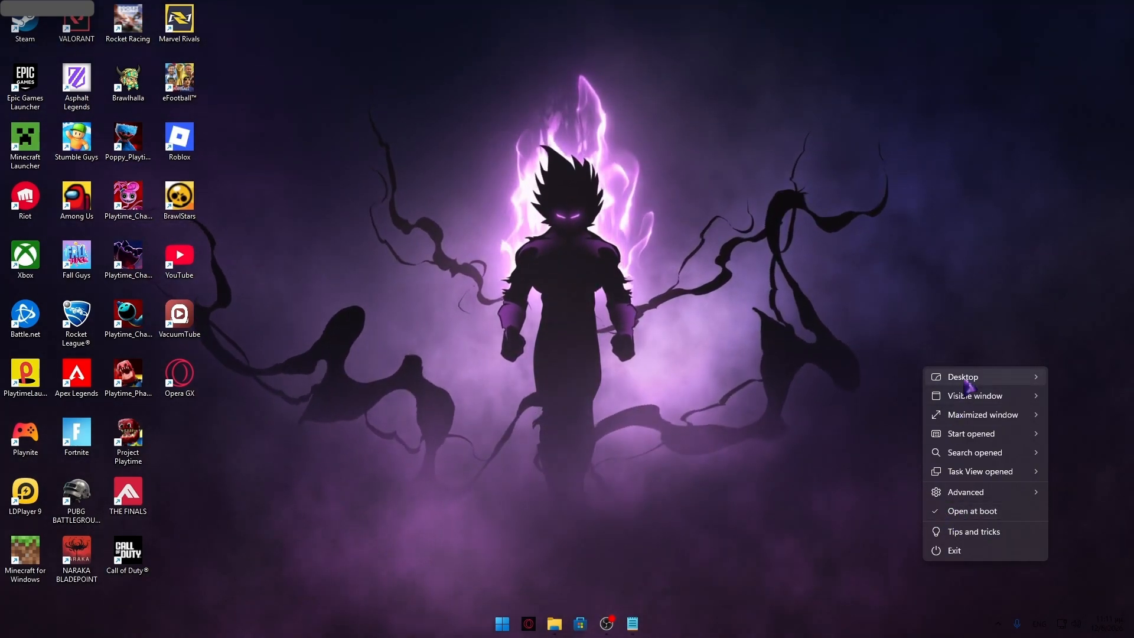
pyautogui.moveTo(969, 387)
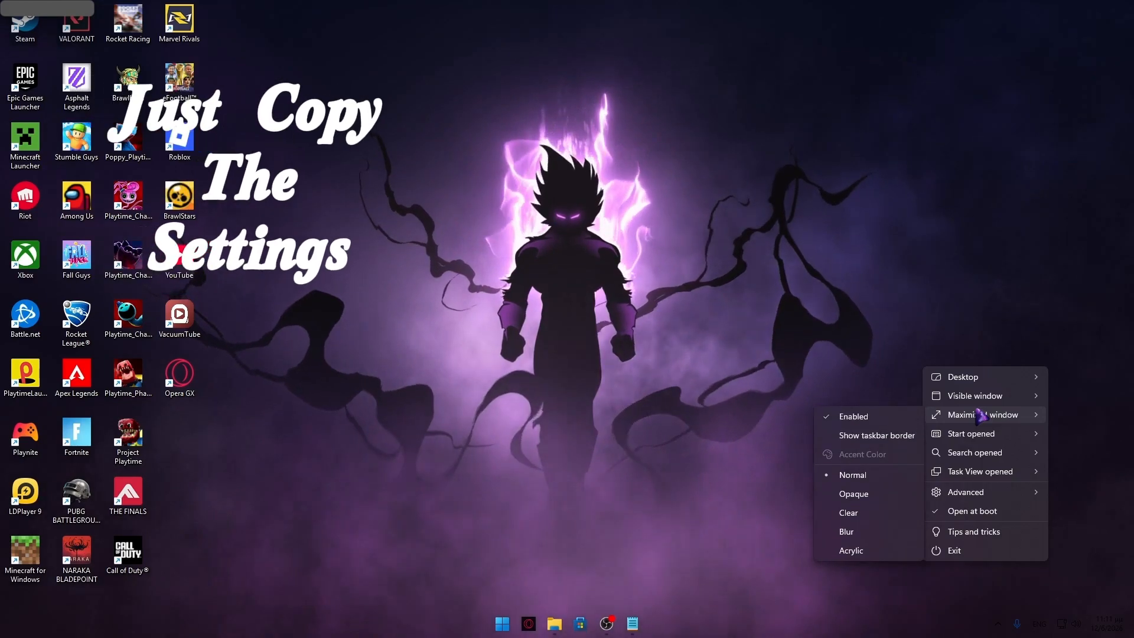
pyautogui.moveTo(974, 440)
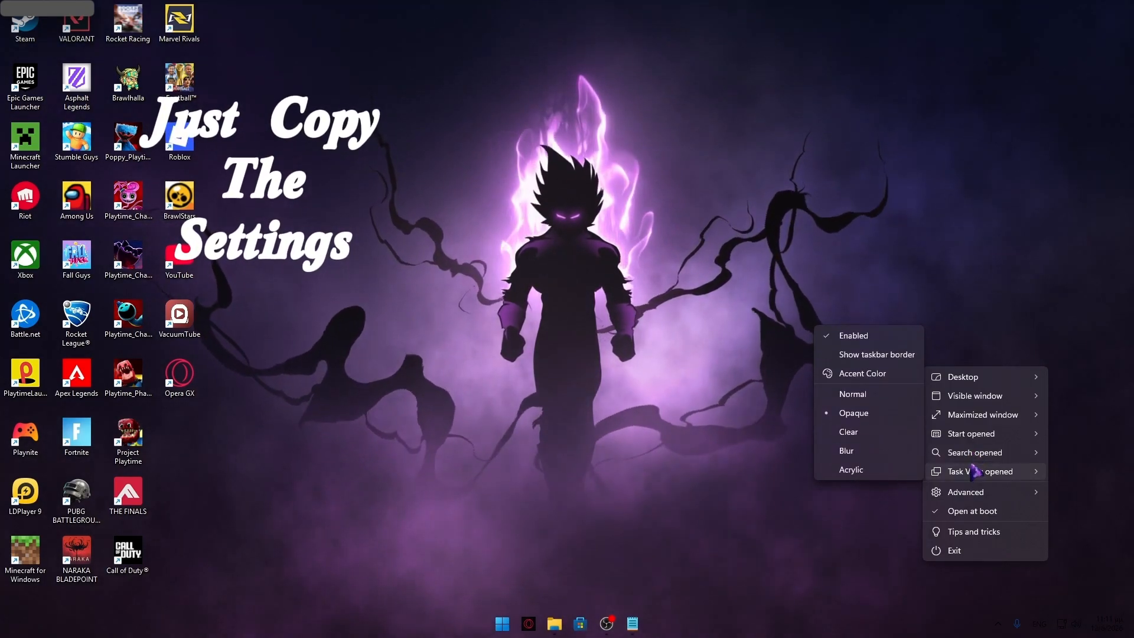
pyautogui.press('super+Tab')
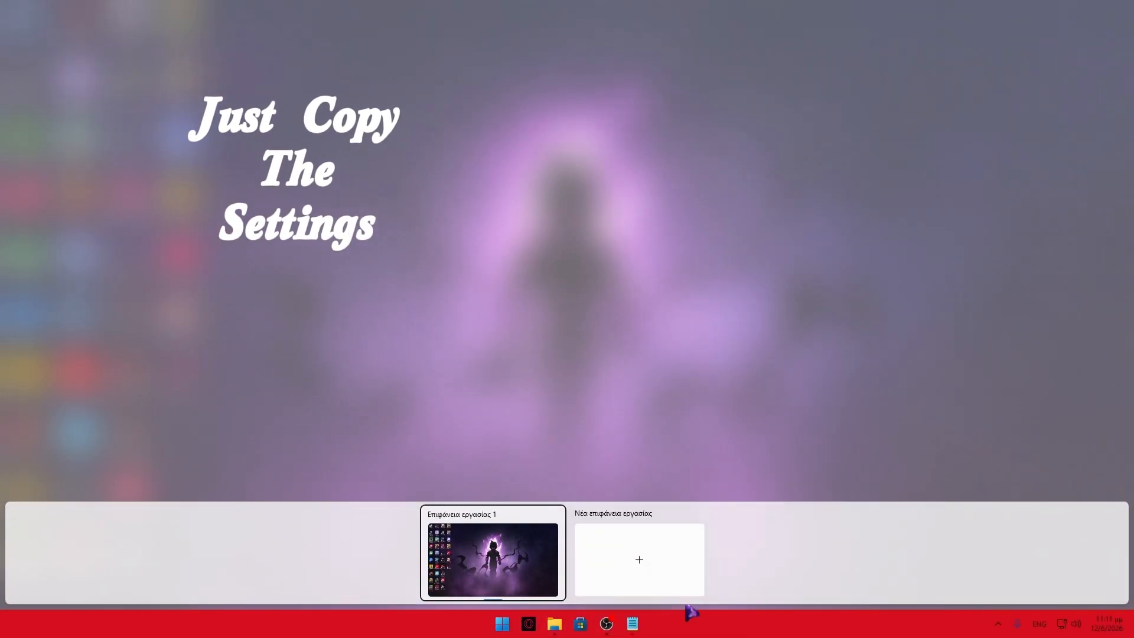
pyautogui.click(494, 560)
# Step: Examine the accent color for TranslucentTB's Task View opened state and cancel the color picker
pyautogui.click(999, 624)
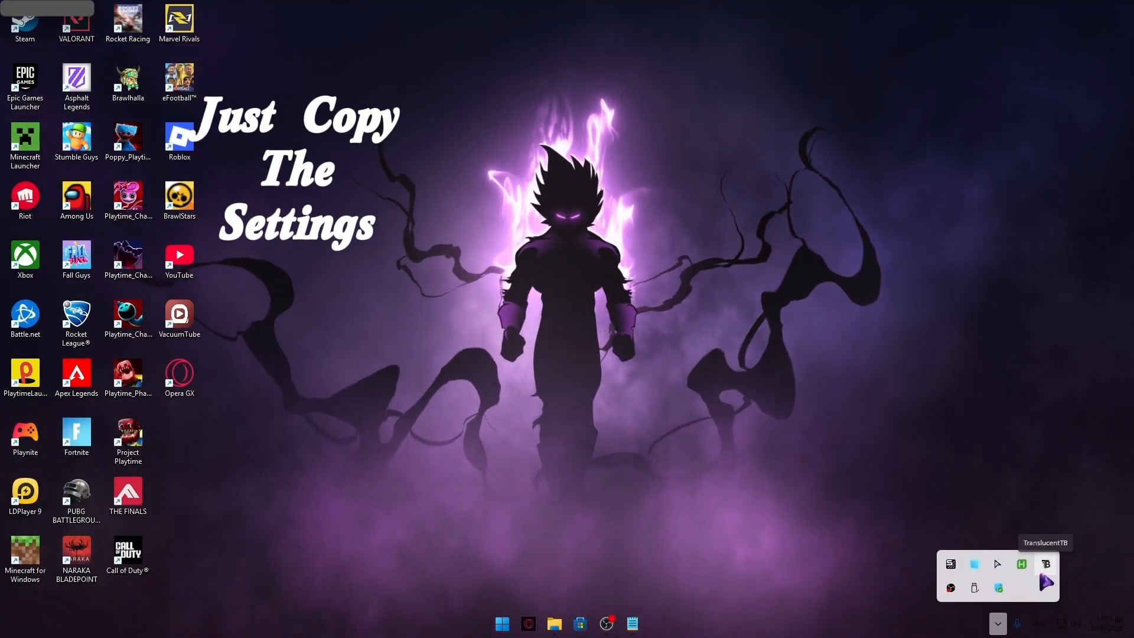
pyautogui.rightClick(1044, 573)
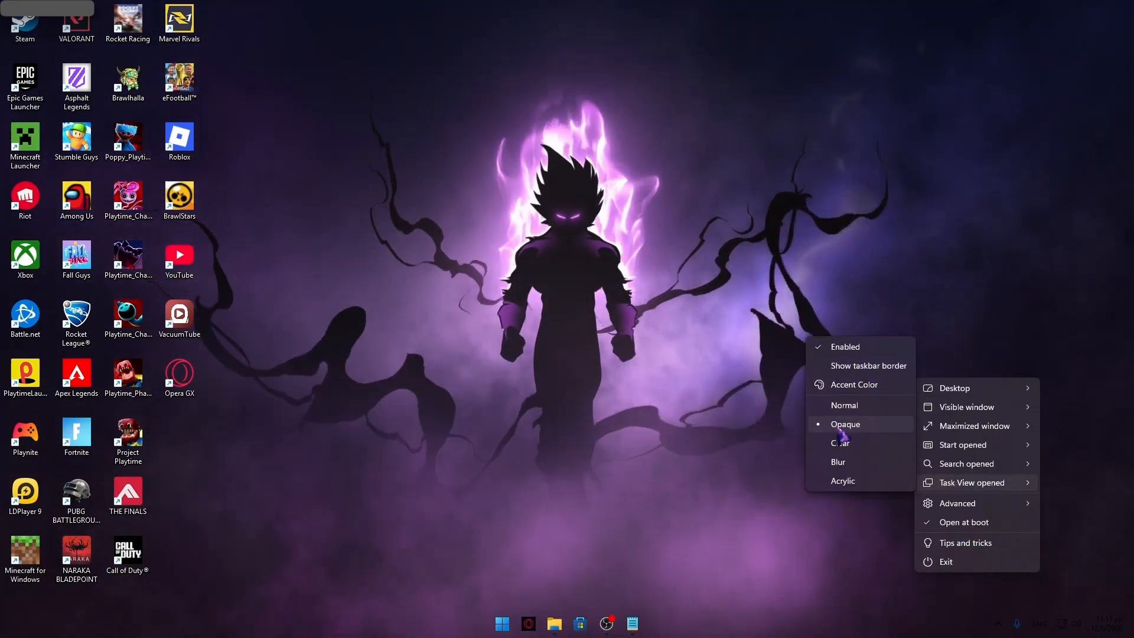
pyautogui.click(868, 389)
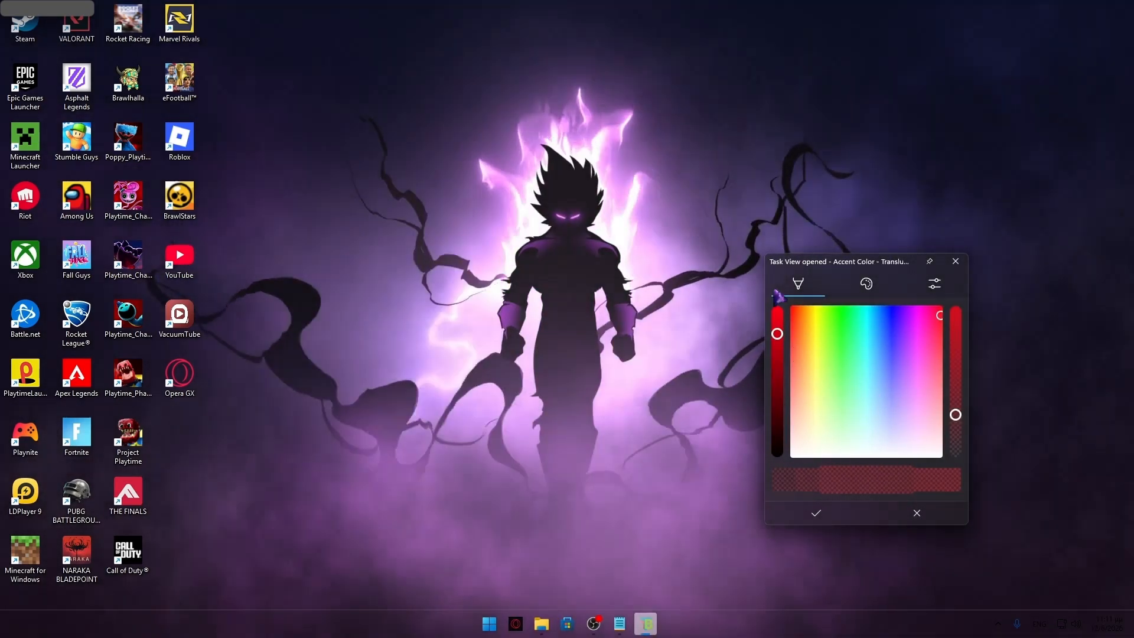
pyautogui.click(917, 513)
# Step: Recheck TranslucentTB's Task View opened options, preview the taskbar color in Task View, and return to the desktop
pyautogui.click(998, 623)
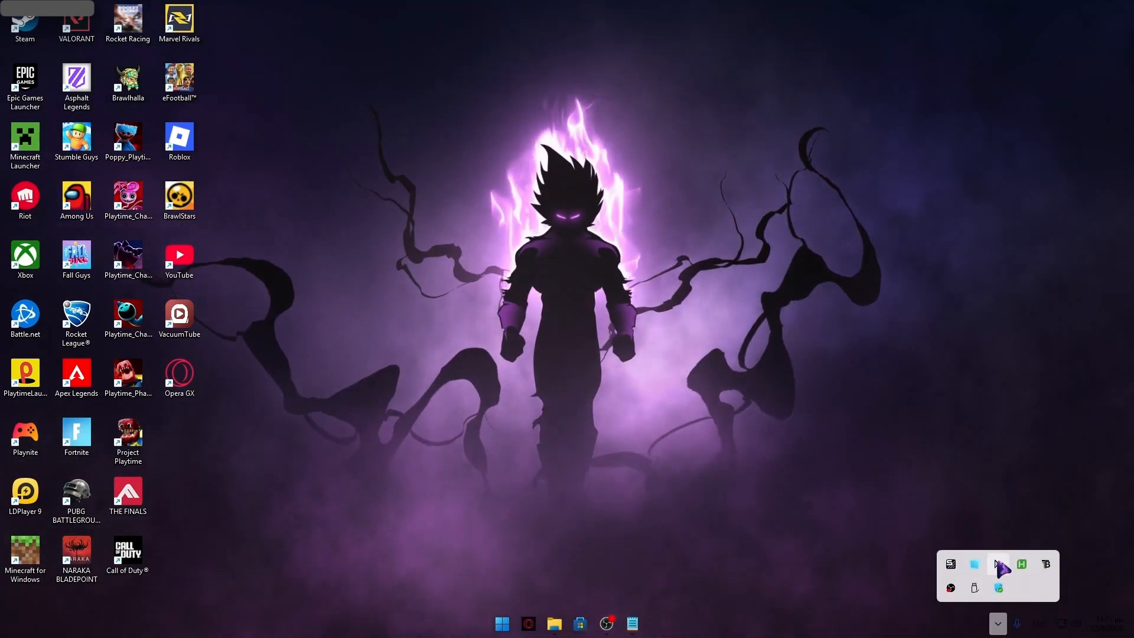
pyautogui.rightClick(1044, 568)
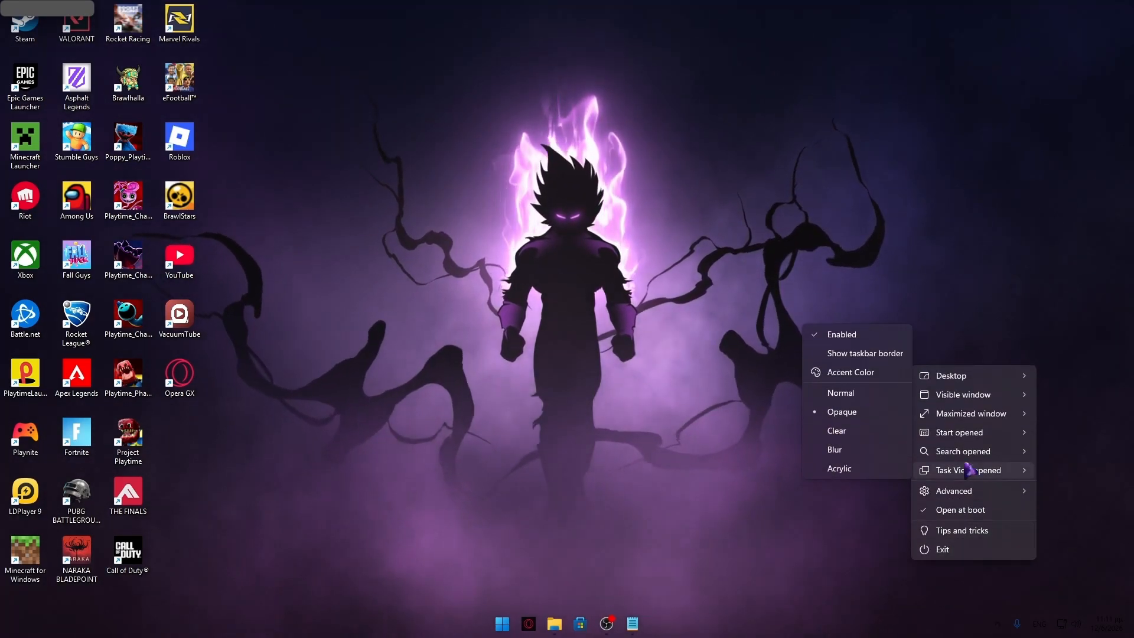
pyautogui.click(488, 511)
pyautogui.press('super+Tab')
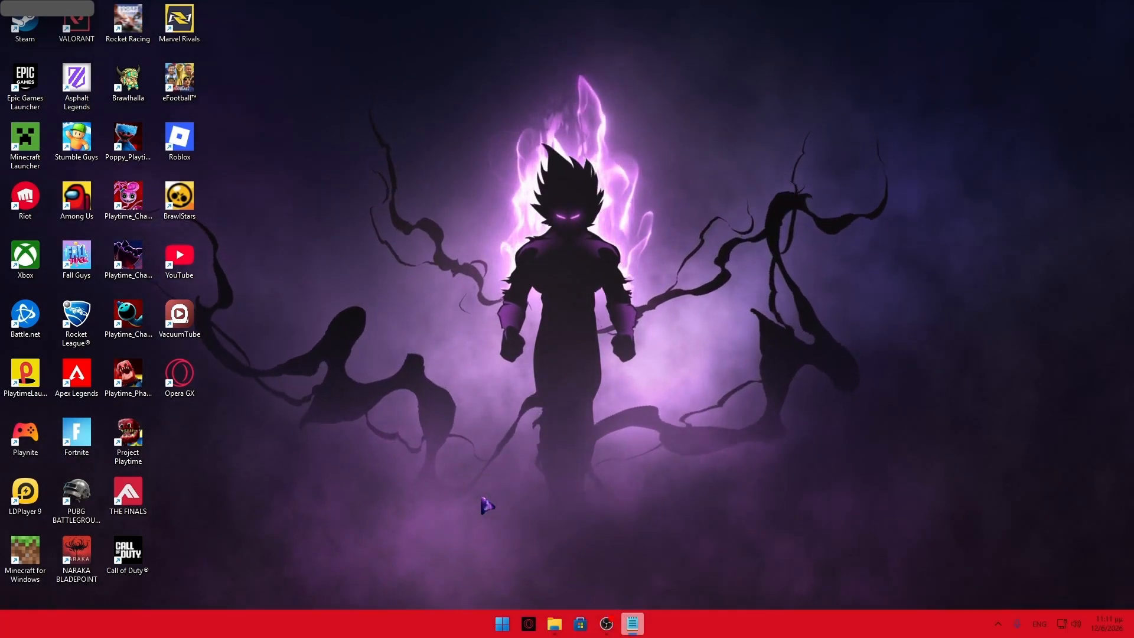
pyautogui.click(488, 508)
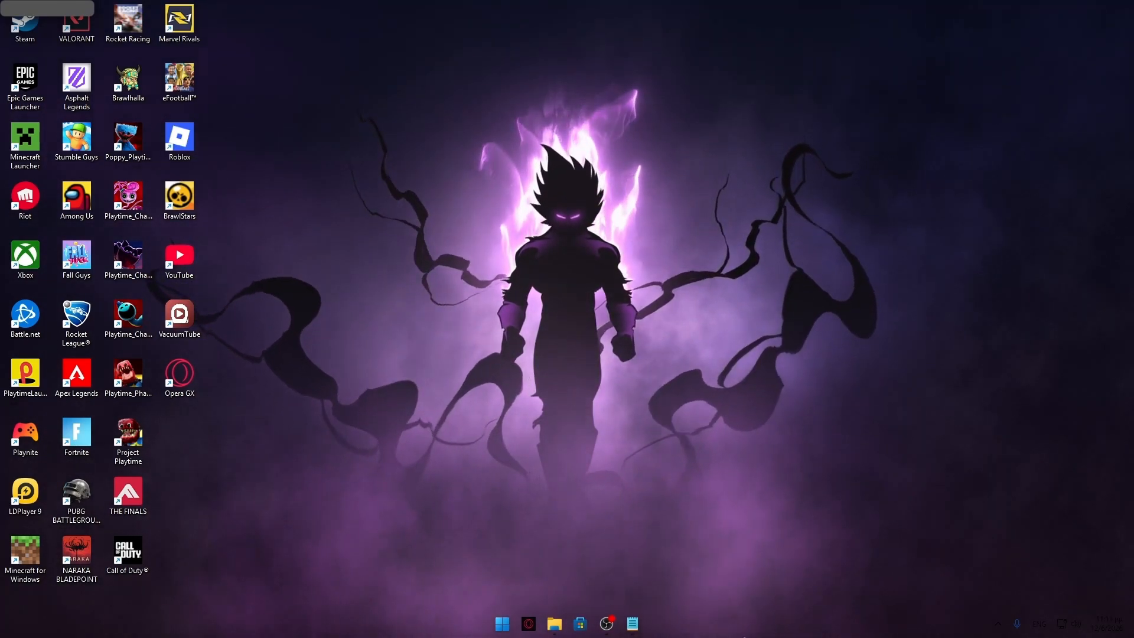
# Step: Open the taskbar settings and look through the Start menu's full app list
pyautogui.rightClick(747, 625)
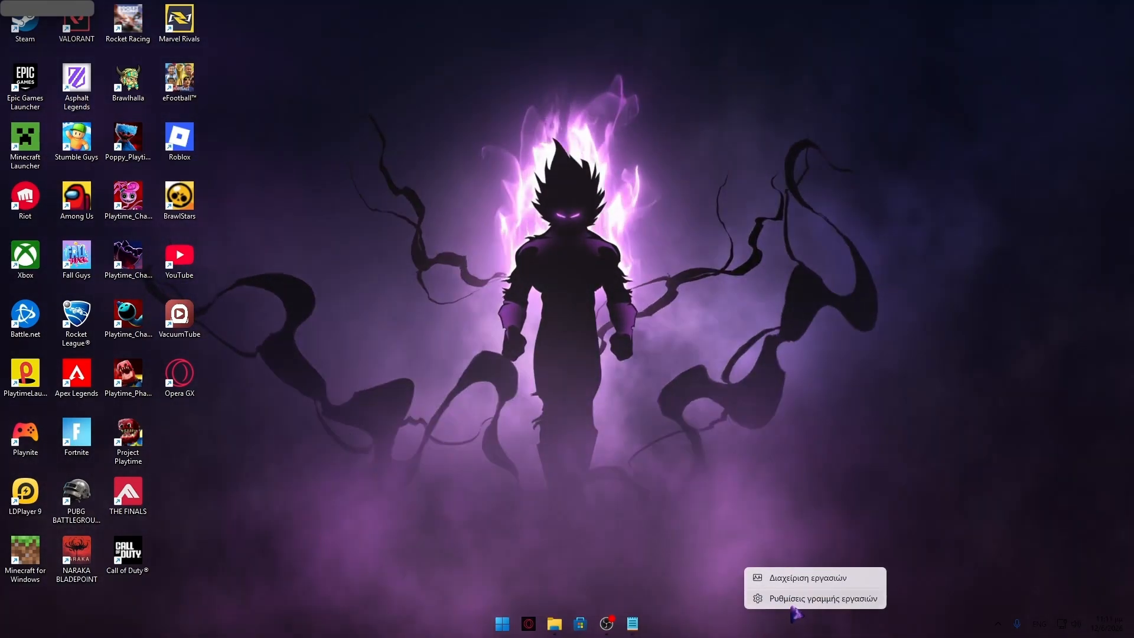
pyautogui.click(845, 599)
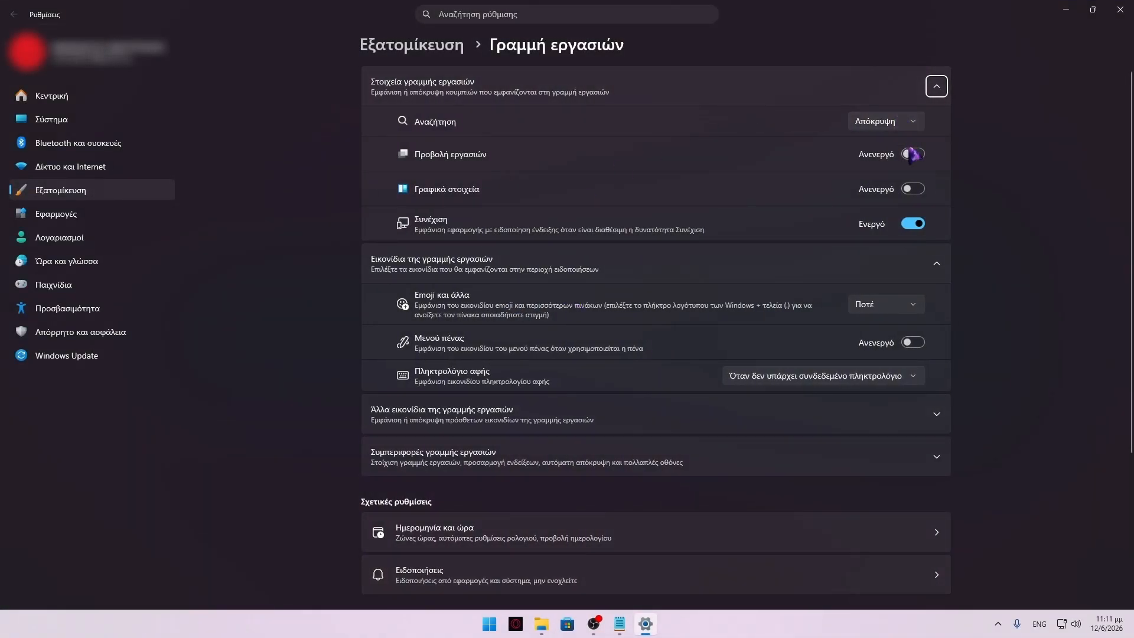
pyautogui.click(490, 624)
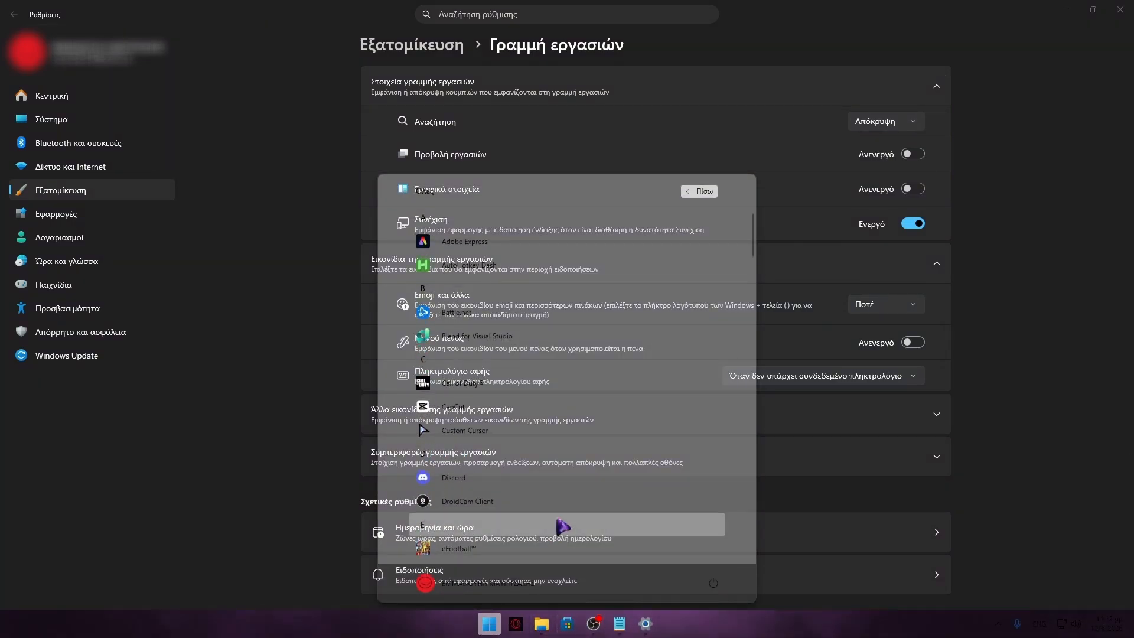
pyautogui.scroll(-4, 522, 276)
pyautogui.scroll(-6, 522, 277)
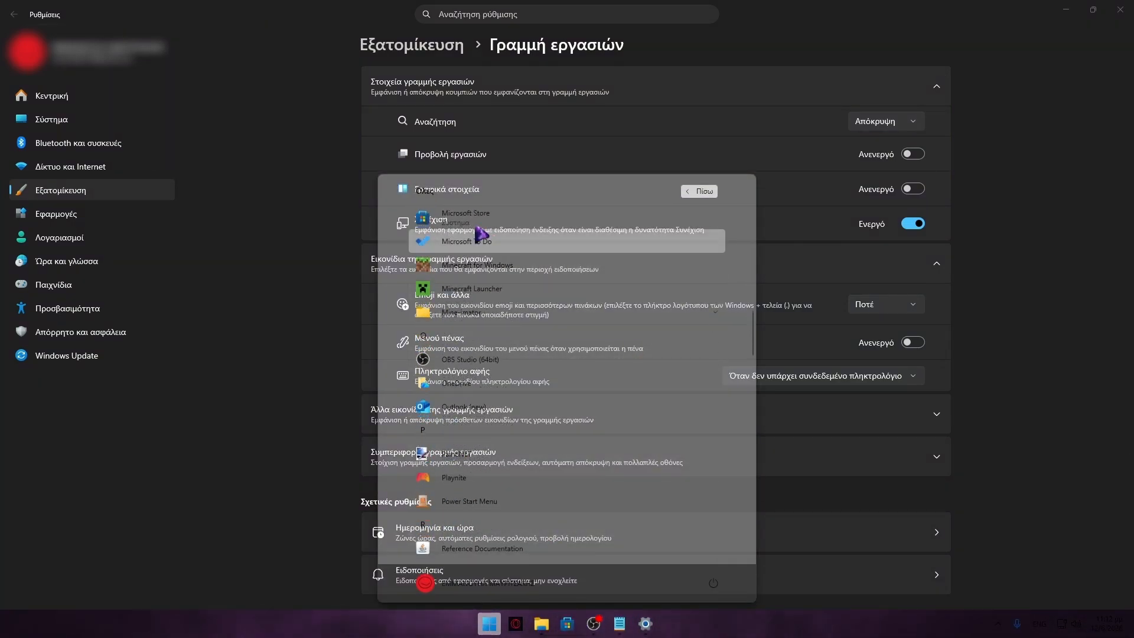
pyautogui.scroll(-8, 490, 271)
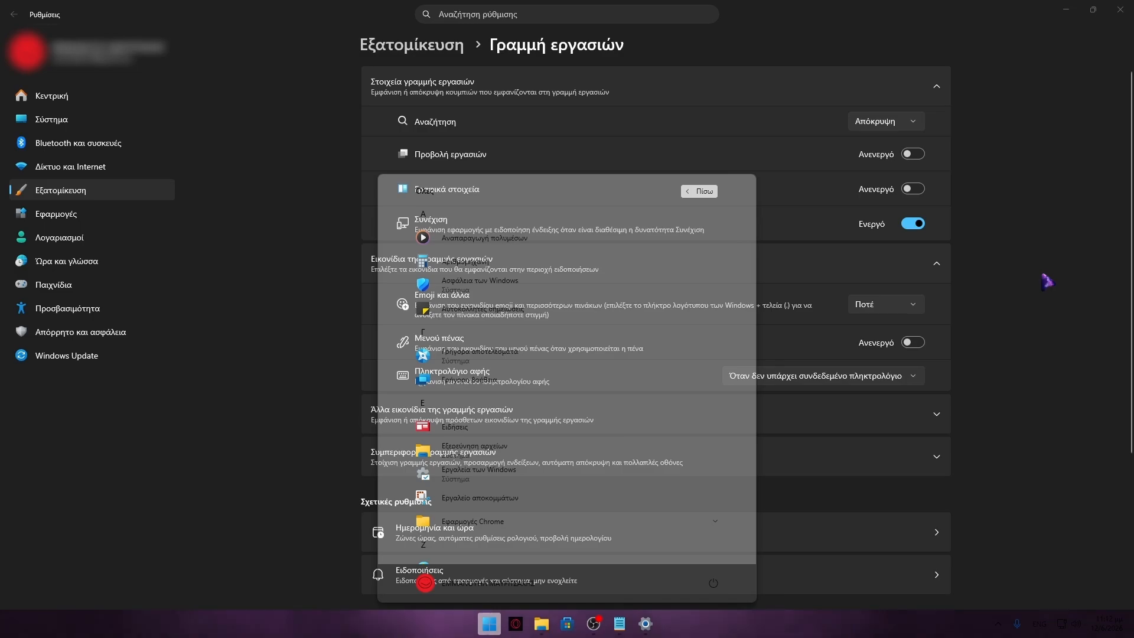
# Step: Review the taskbar's Search display options, keep Search on Απόκρυψη (hidden), and return to the desktop
pyautogui.click(905, 129)
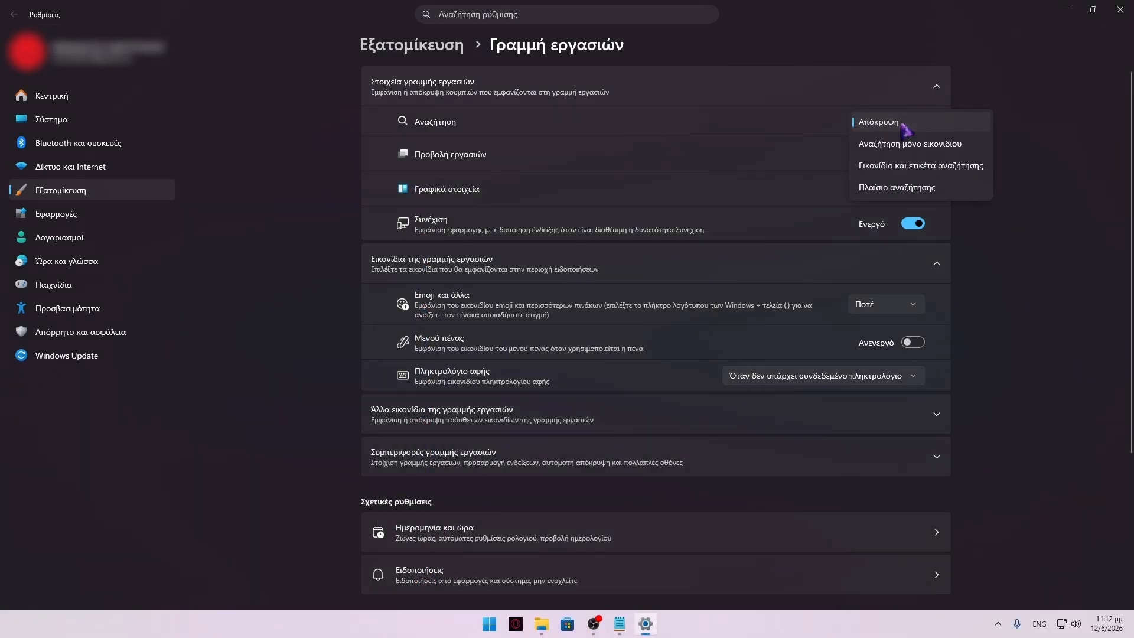
pyautogui.click(904, 126)
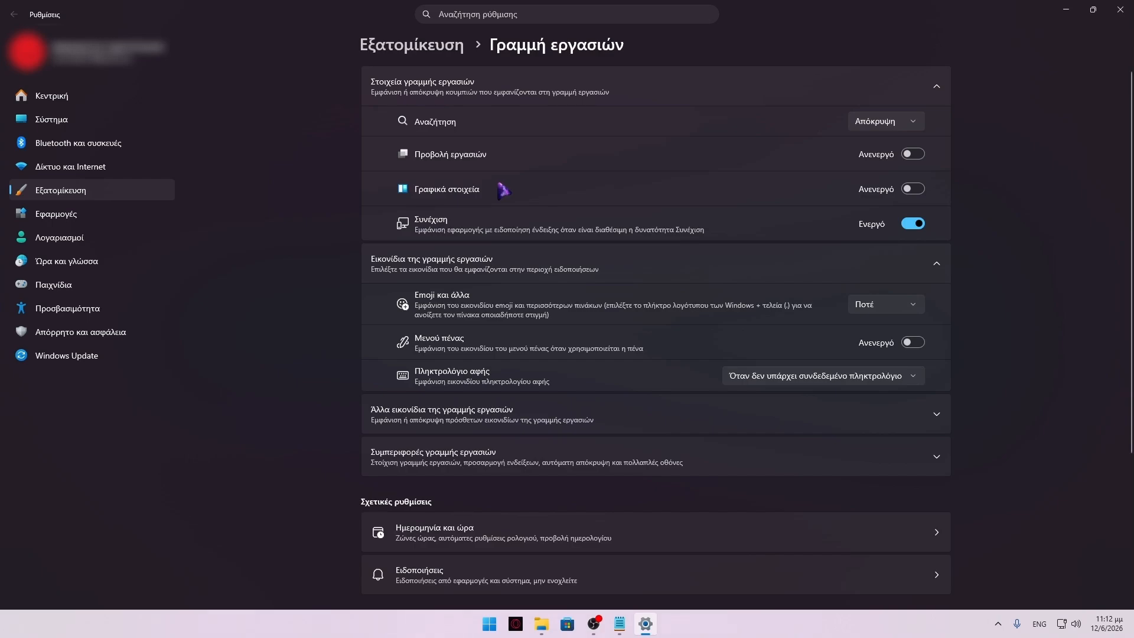
pyautogui.scroll(-5, 503, 189)
pyautogui.click(1121, 9)
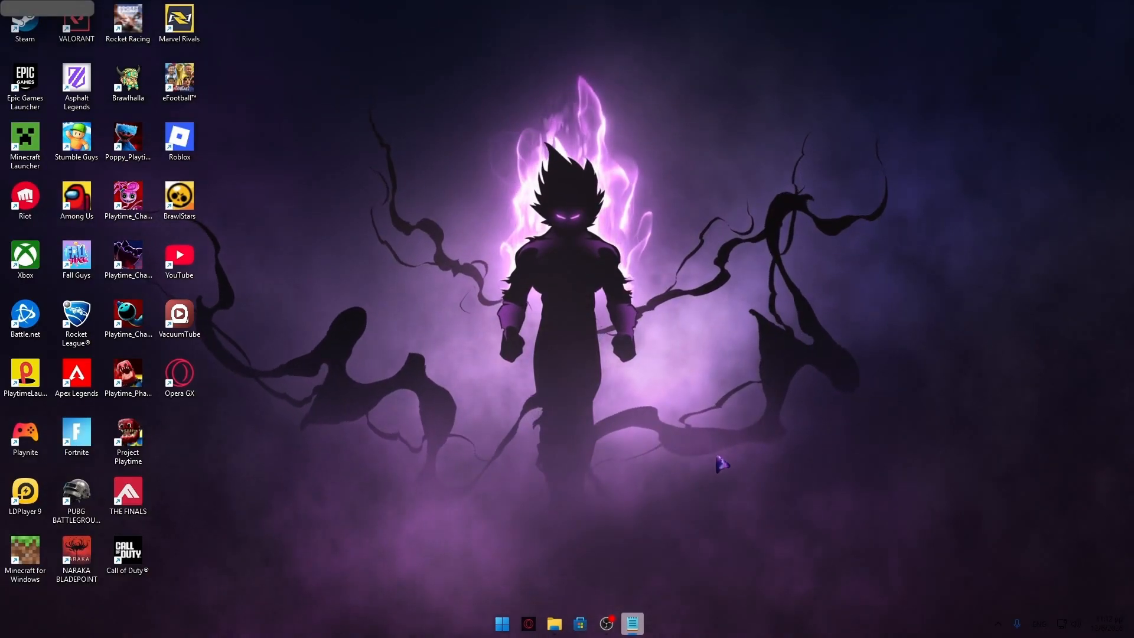
pyautogui.moveTo(535, 412); pyautogui.dragTo(721, 587)
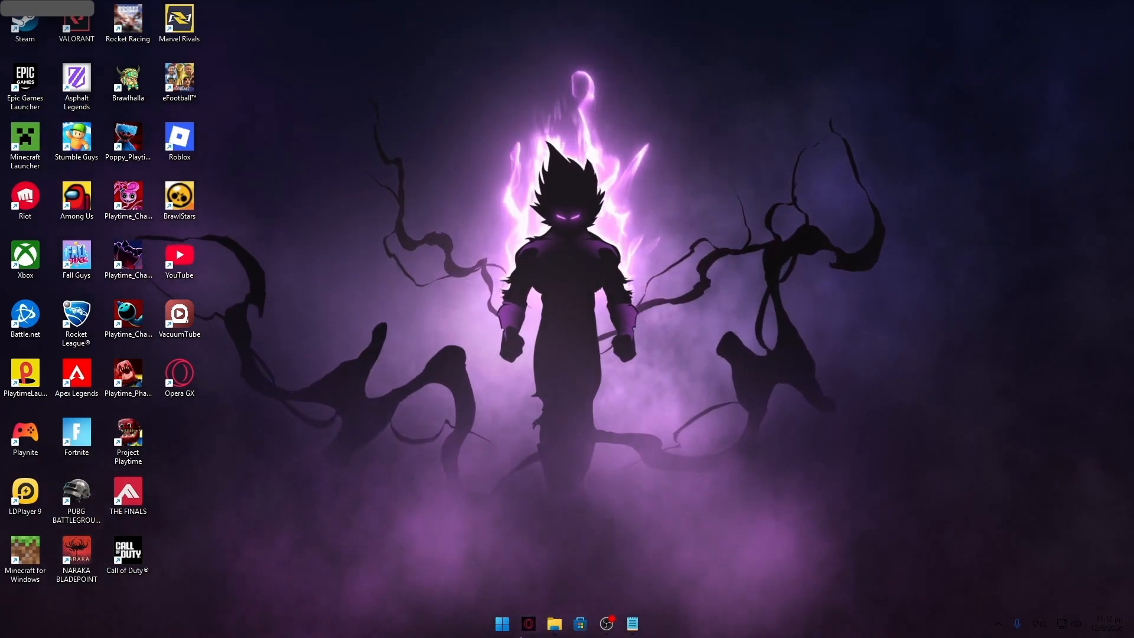
# Step: Search the web for "rounded tb" in Opera GX, view the roundedtb.net page, and close the browser
pyautogui.click(523, 629)
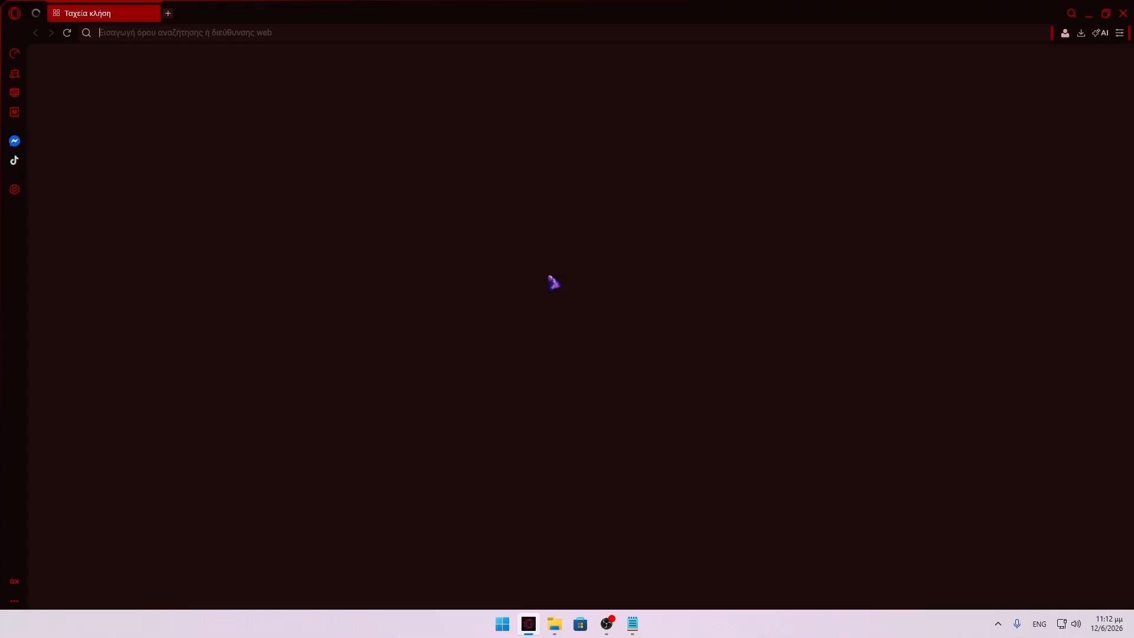
pyautogui.write('rounded ')
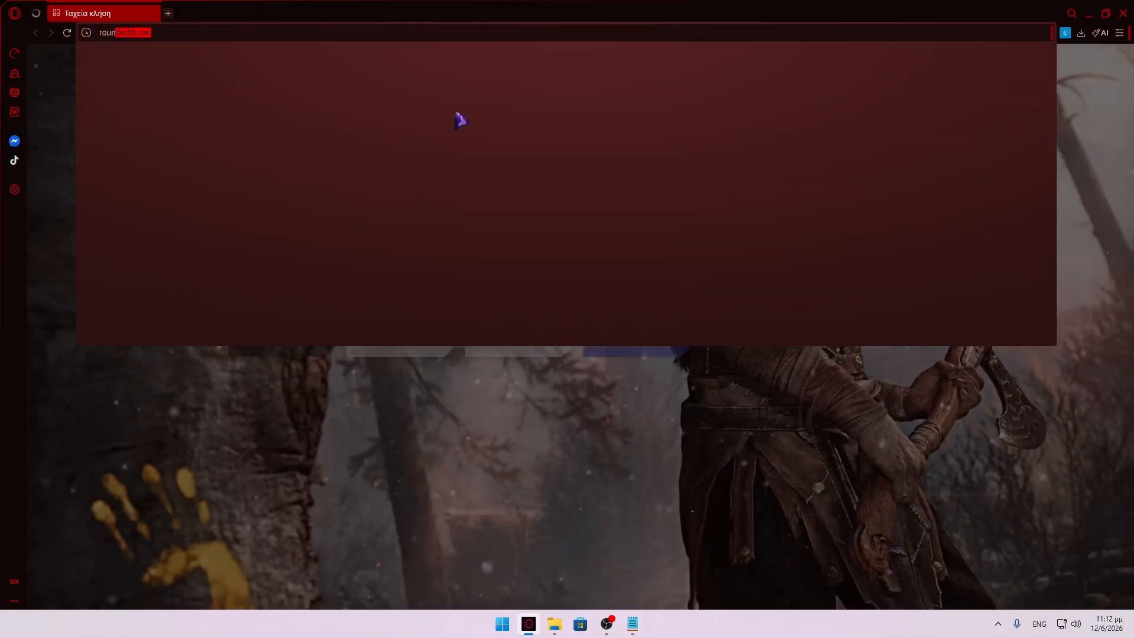
pyautogui.write('tb')
pyautogui.press('Return')
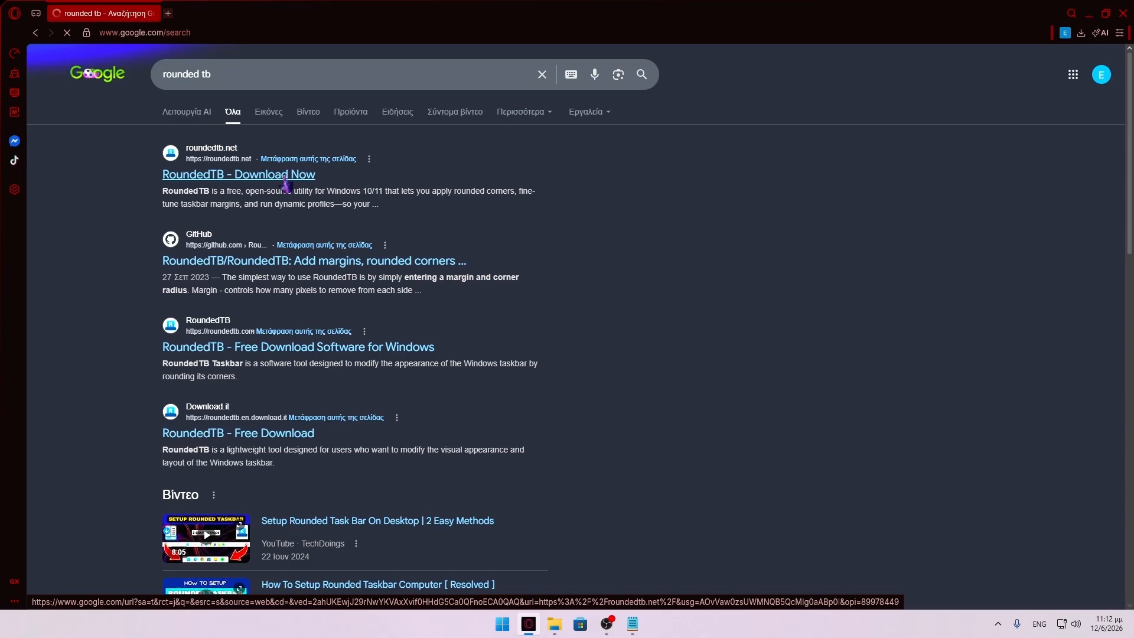
pyautogui.click(286, 177)
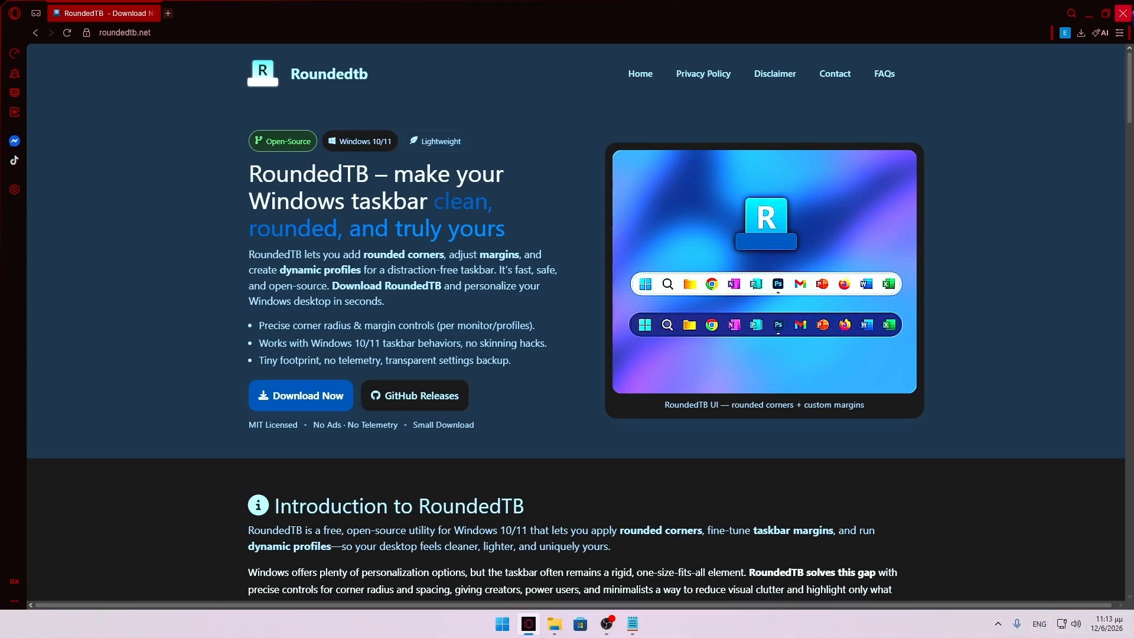
pyautogui.click(1129, 11)
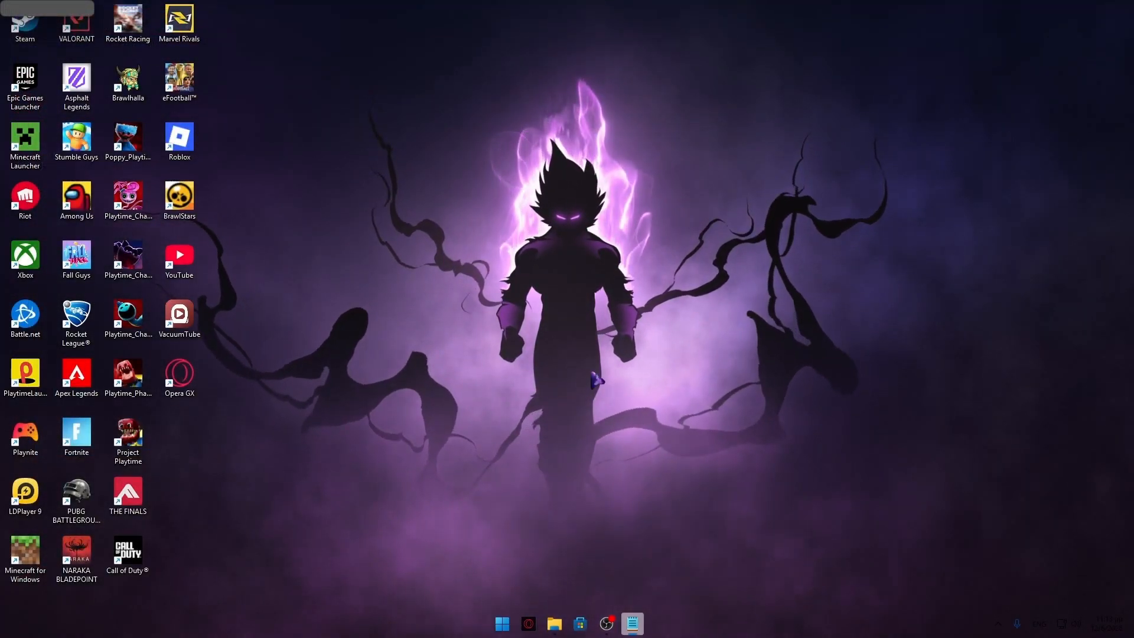
# Step: Search Microsoft Store for "Power Start Menu" and open that app's page
pyautogui.click(501, 625)
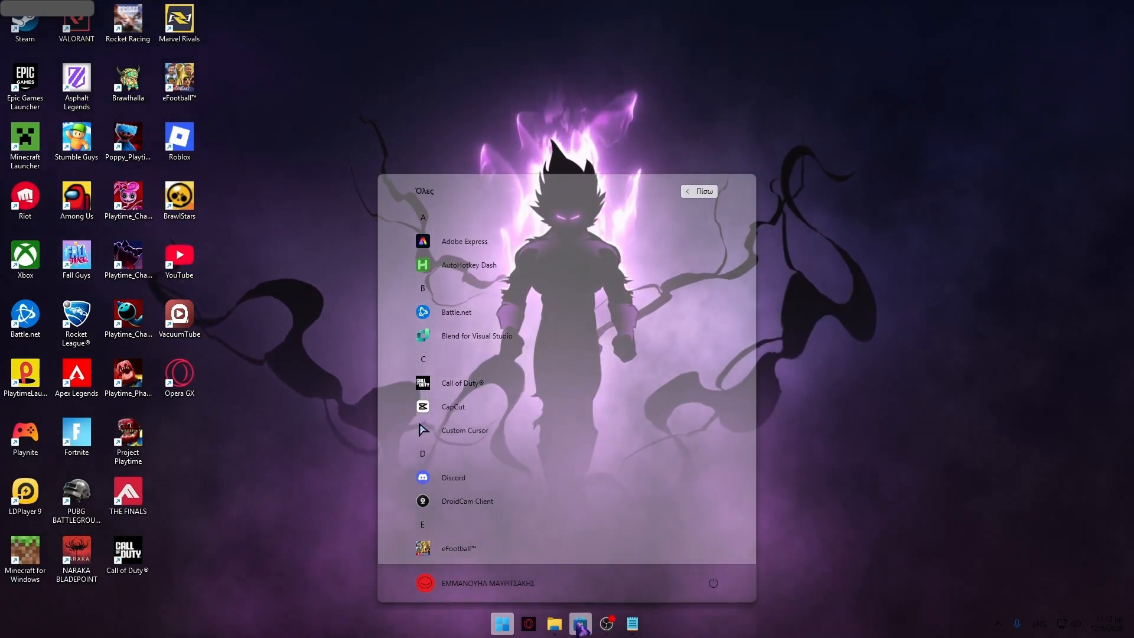
pyautogui.click(581, 625)
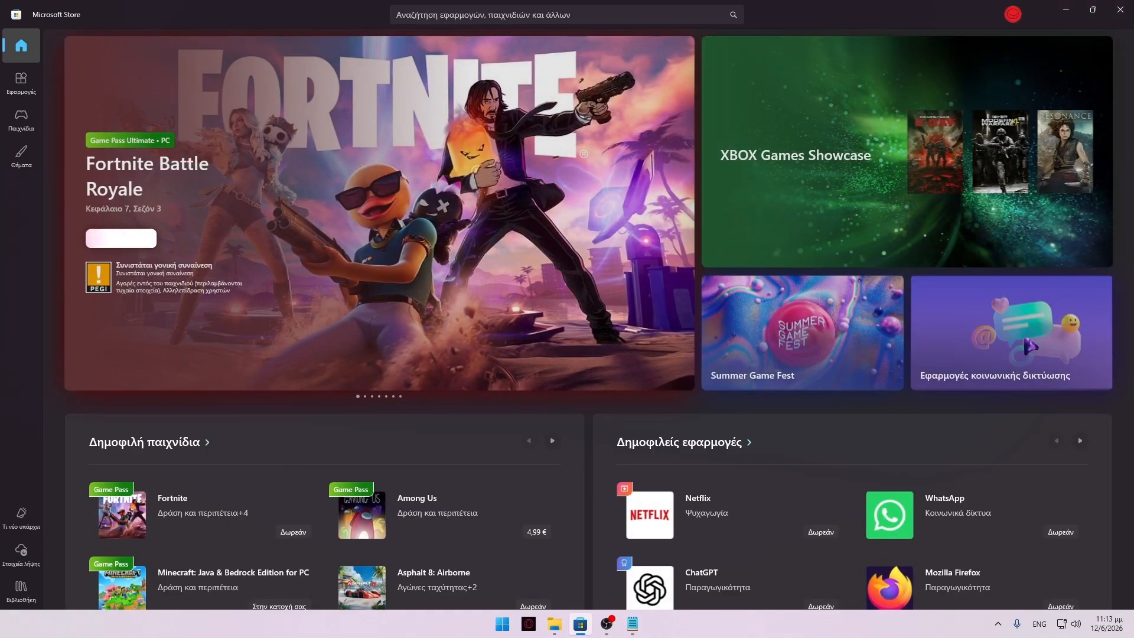
pyautogui.click(535, 15)
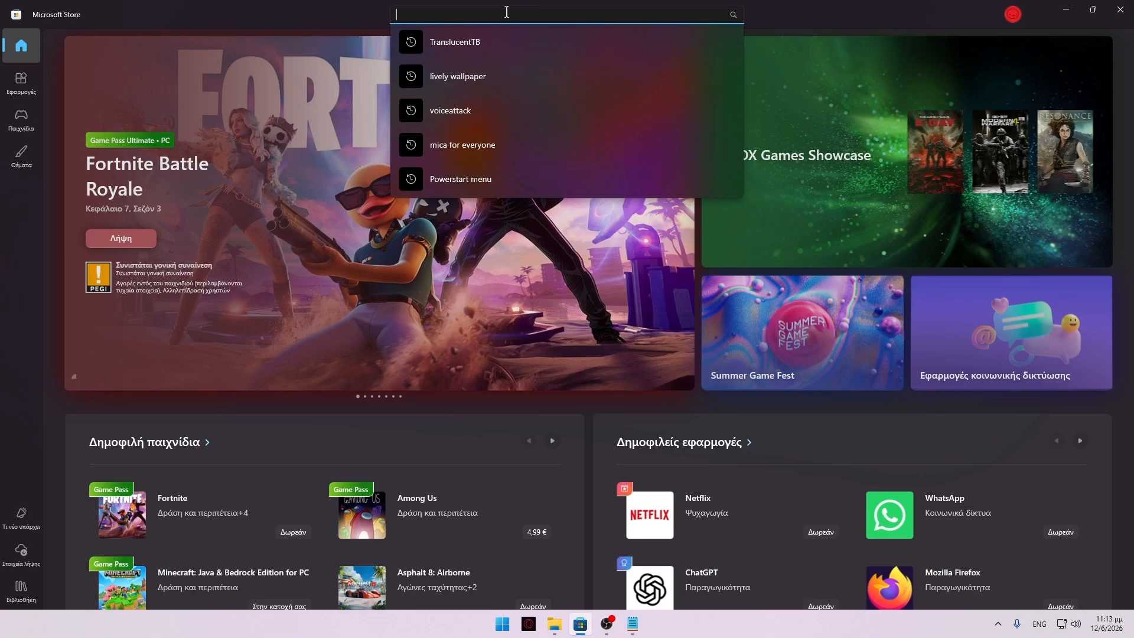
pyautogui.write('P')
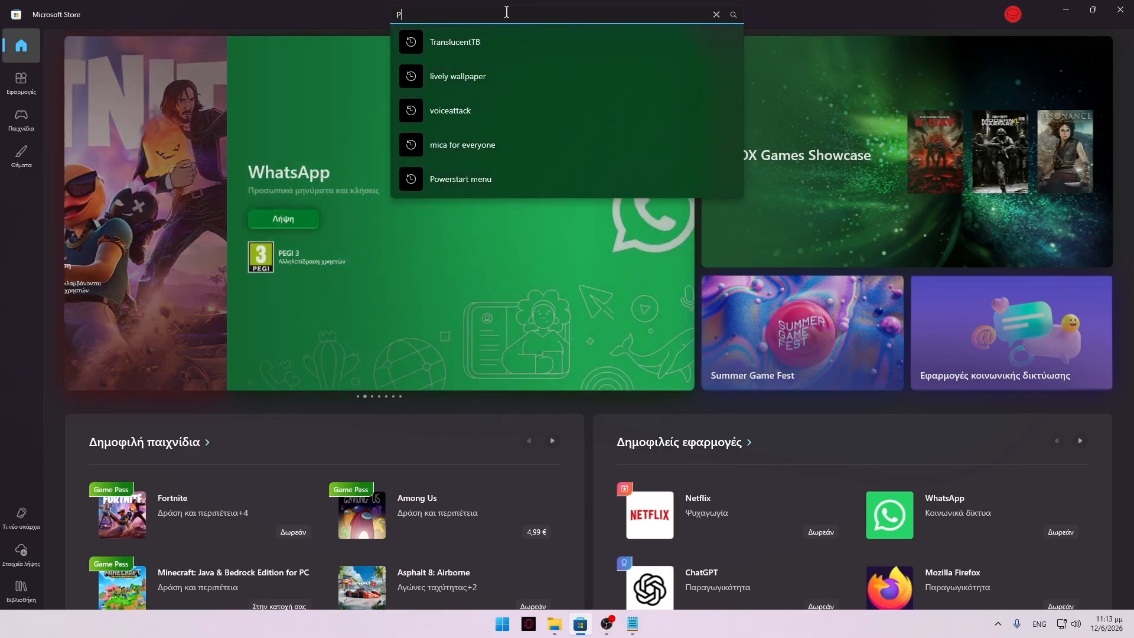
pyautogui.write('ower S')
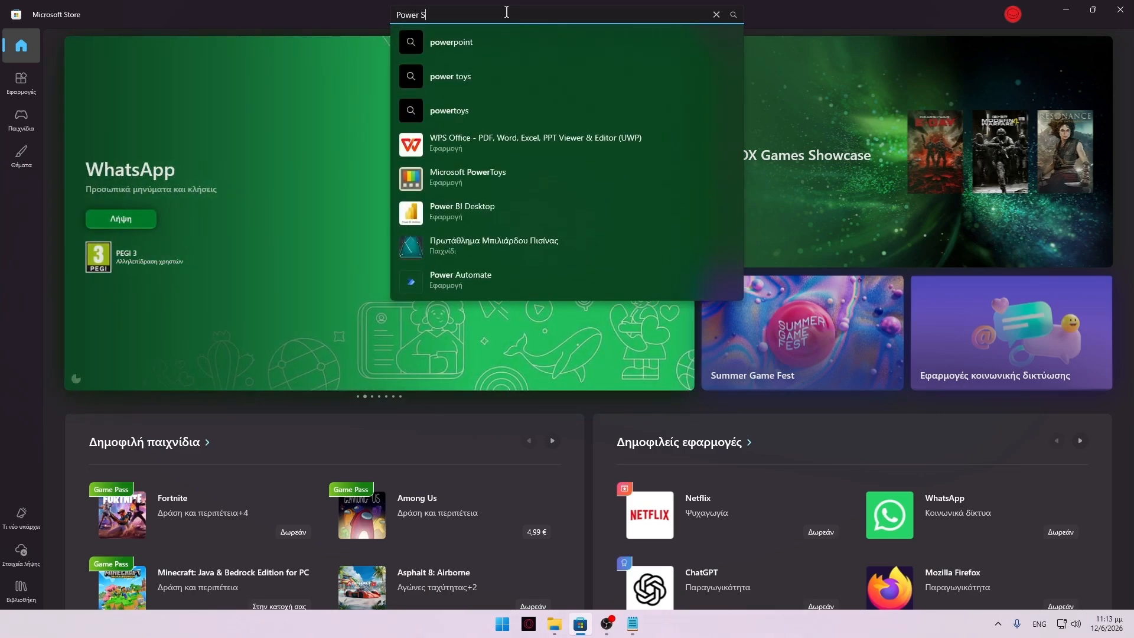
pyautogui.write('tart M')
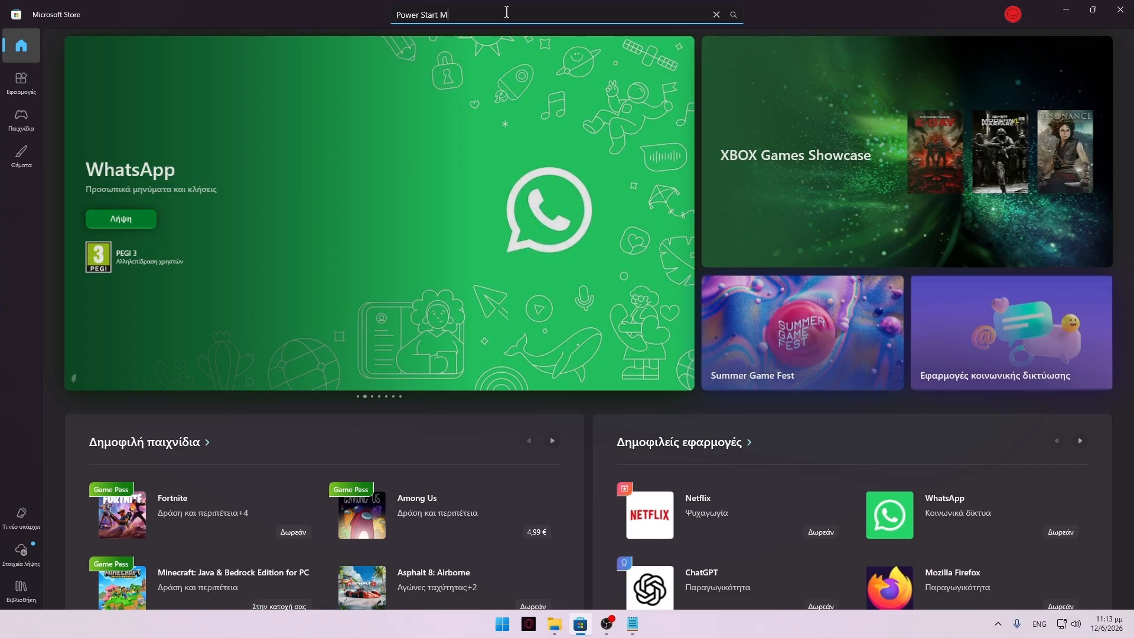
pyautogui.write('enu')
pyautogui.press('Return')
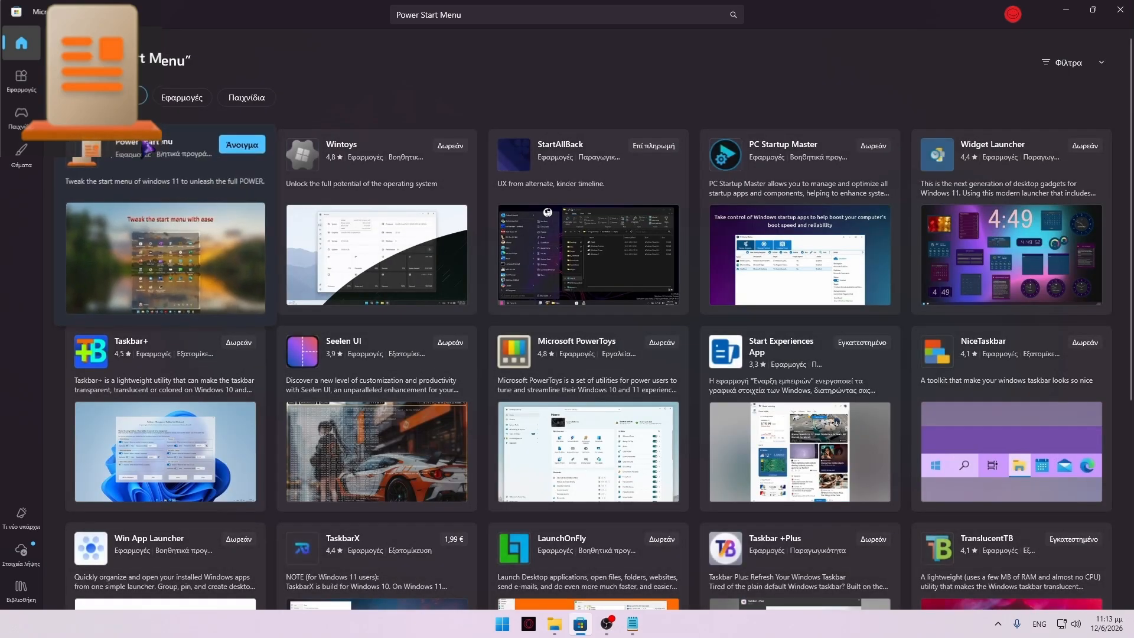
pyautogui.click(148, 159)
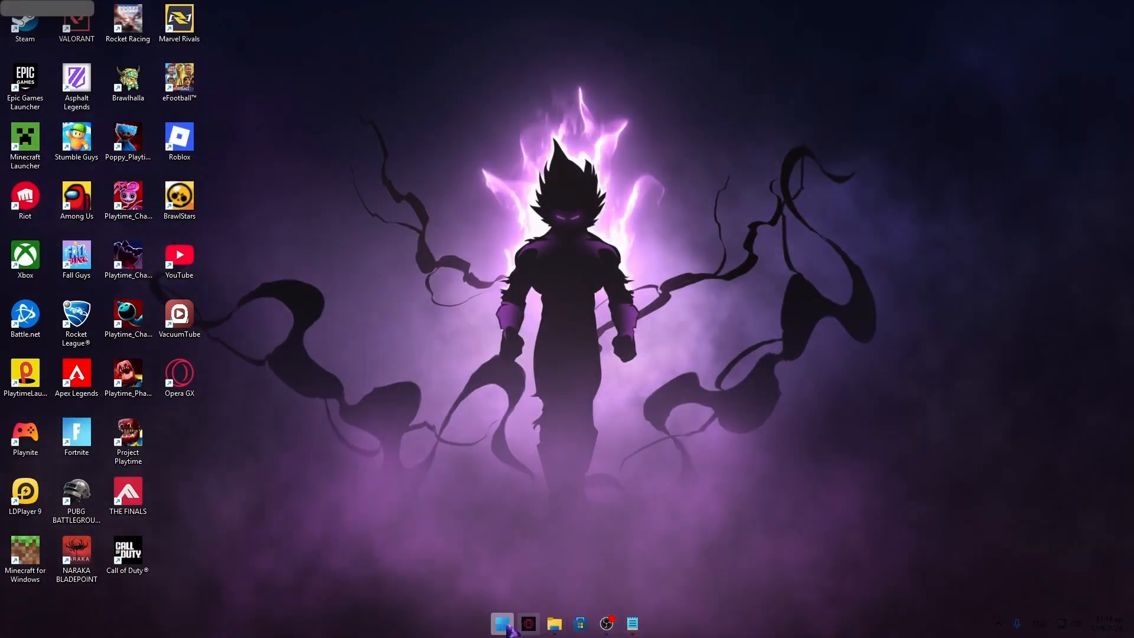
# Step: Preview the transparent Start menu on the desktop, checking its full app list and its pinned apps
pyautogui.click(502, 623)
pyautogui.scroll(-8, 488, 387)
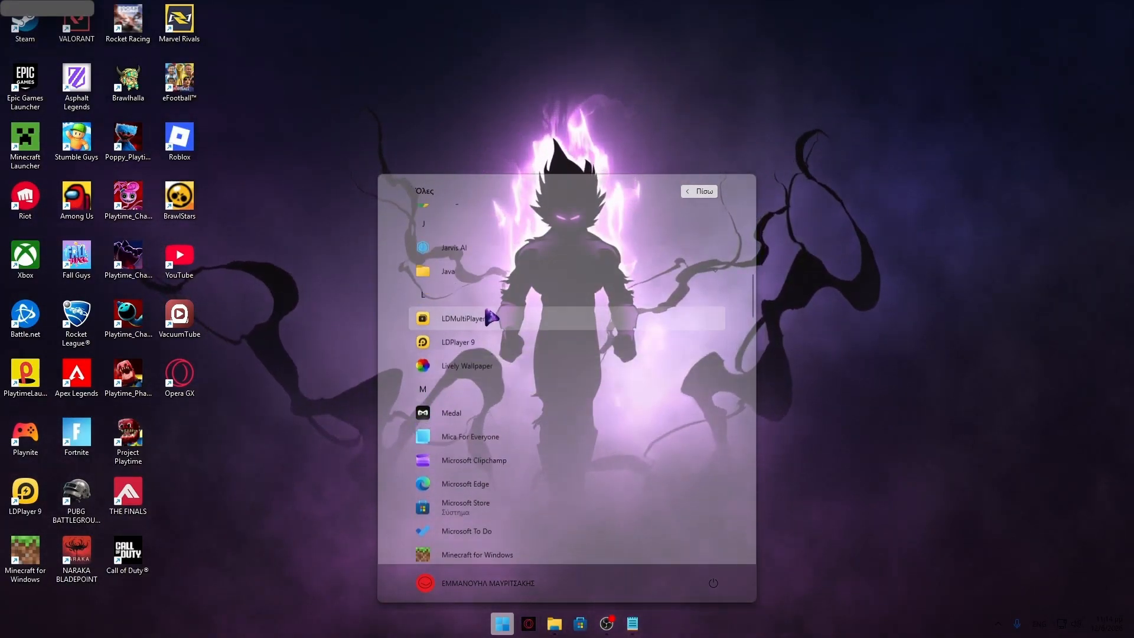
pyautogui.click(489, 308)
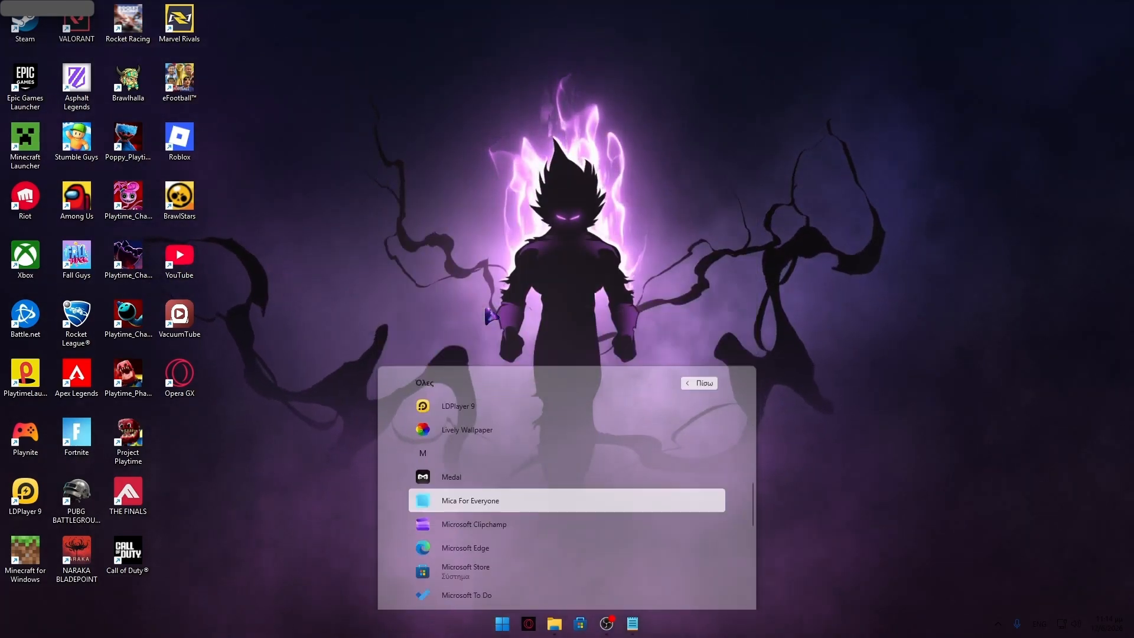
pyautogui.press('super')
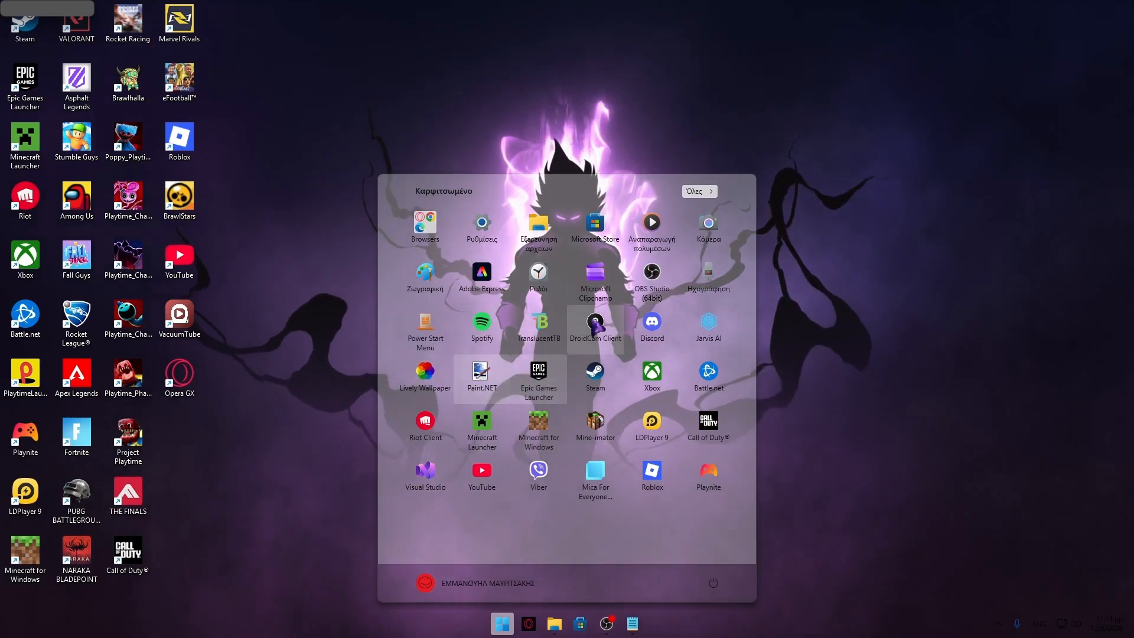
pyautogui.press('super')
pyautogui.press('super')
pyautogui.press('super')
pyautogui.press('super')
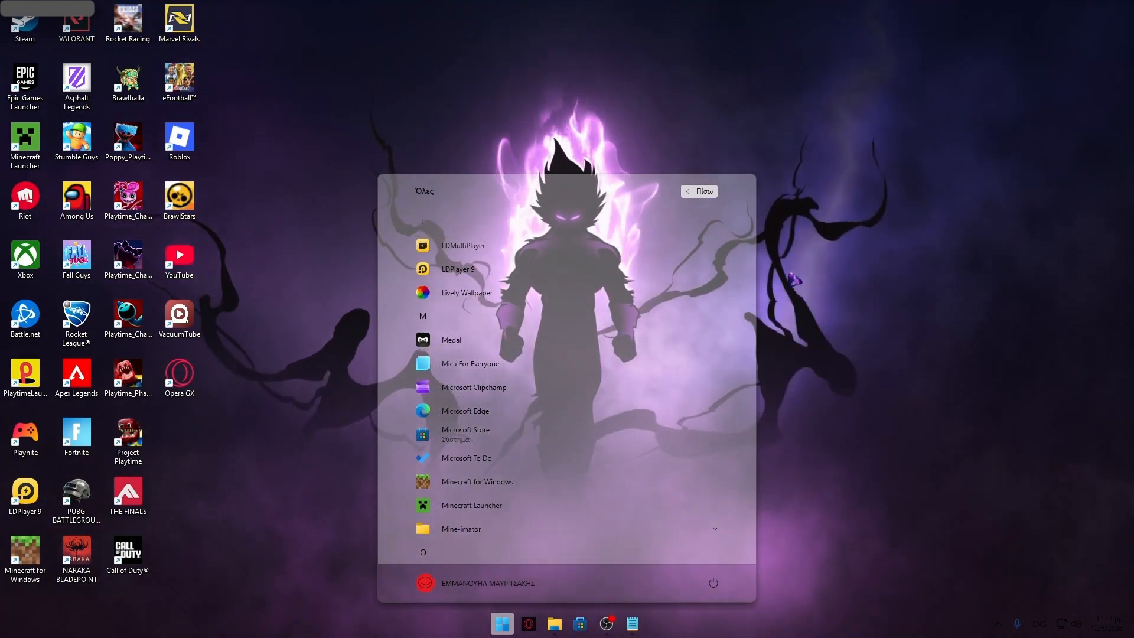
# Step: Check the installed Windows 11 version in the Windows Update history, and close Settings
pyautogui.press('super+i')
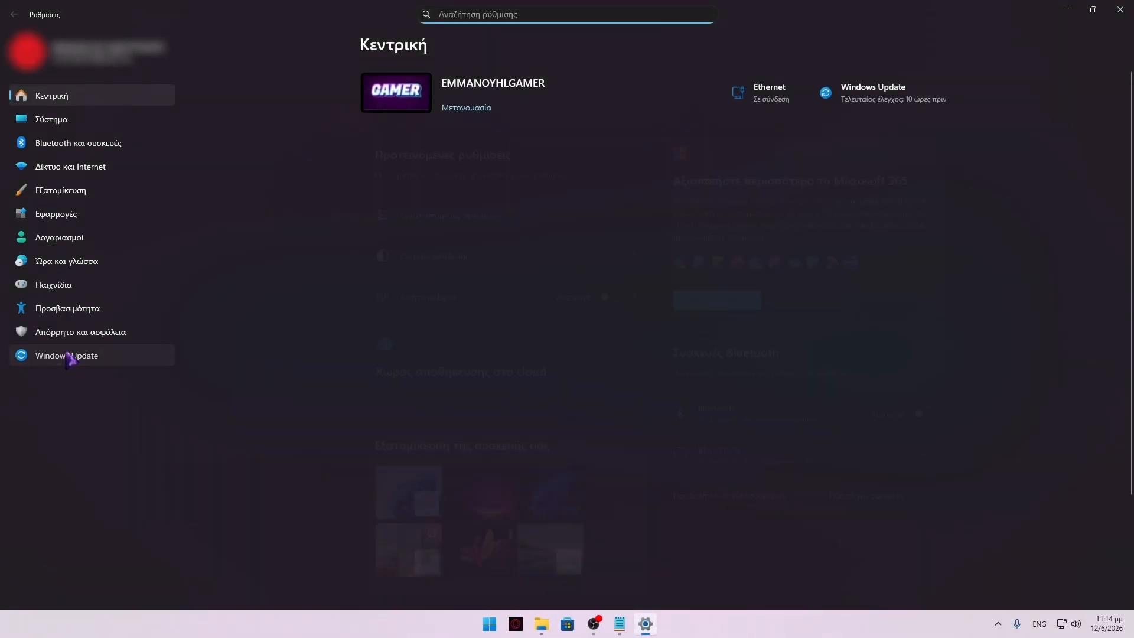
pyautogui.click(68, 356)
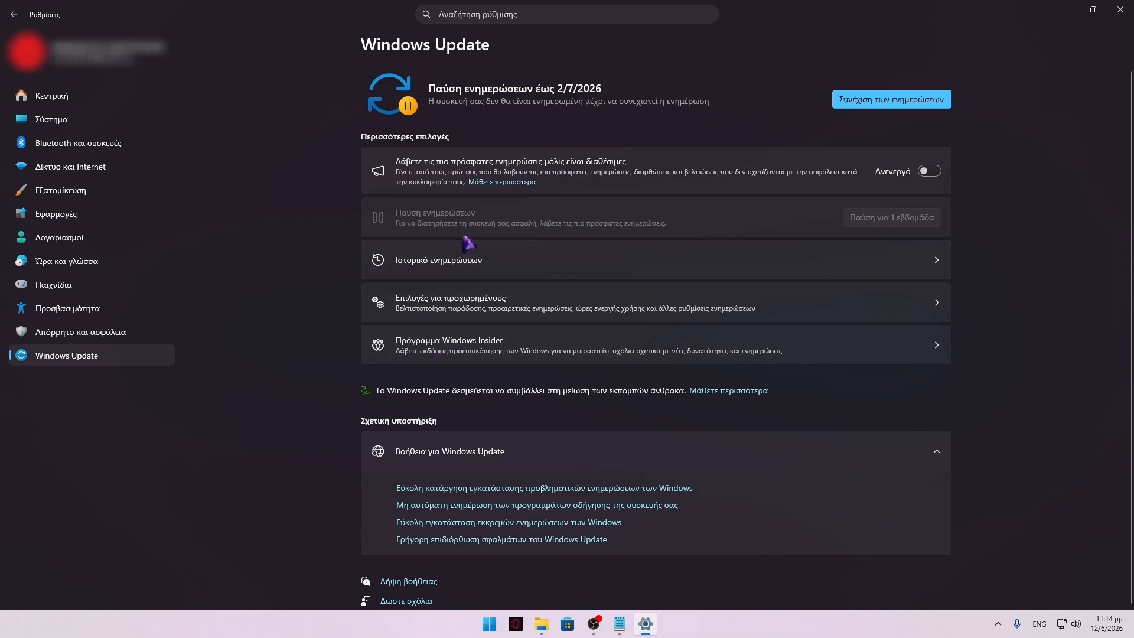
pyautogui.click(464, 266)
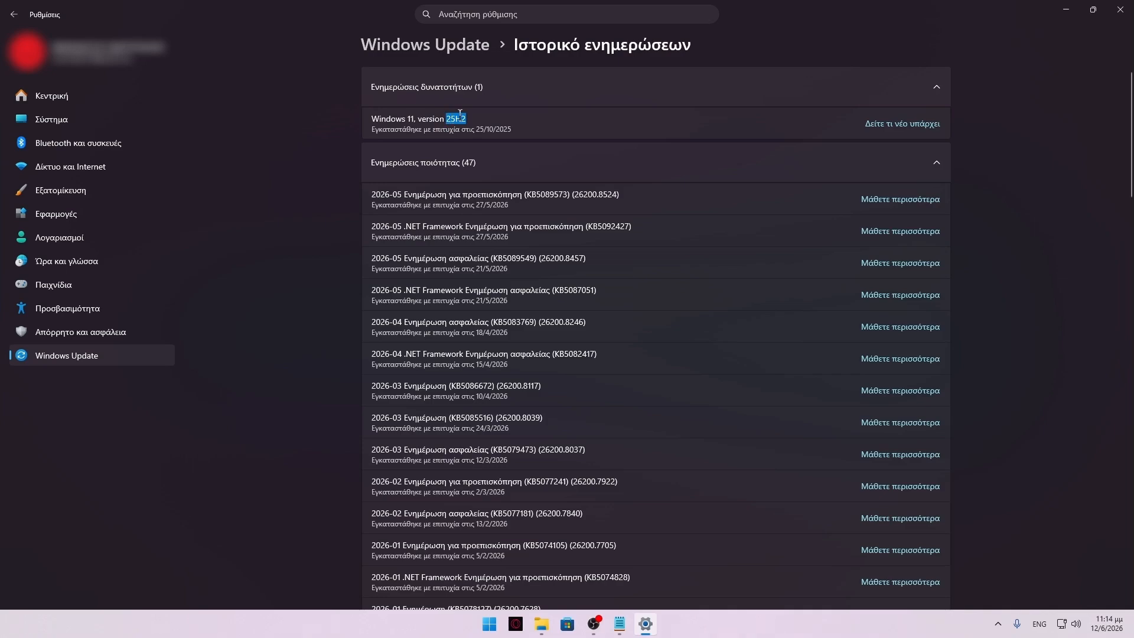
pyautogui.click(1122, 8)
# Step: Inspect the Start menu by switching between its full app list and its pinned apps, ending on the pinned apps
pyautogui.click(500, 625)
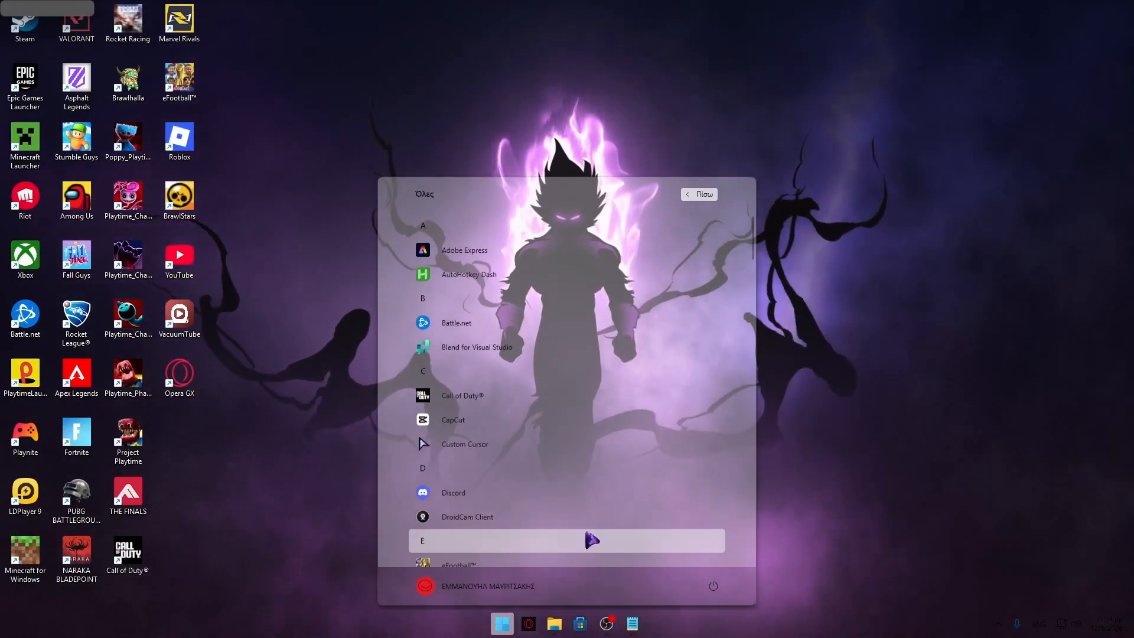
pyautogui.click(699, 190)
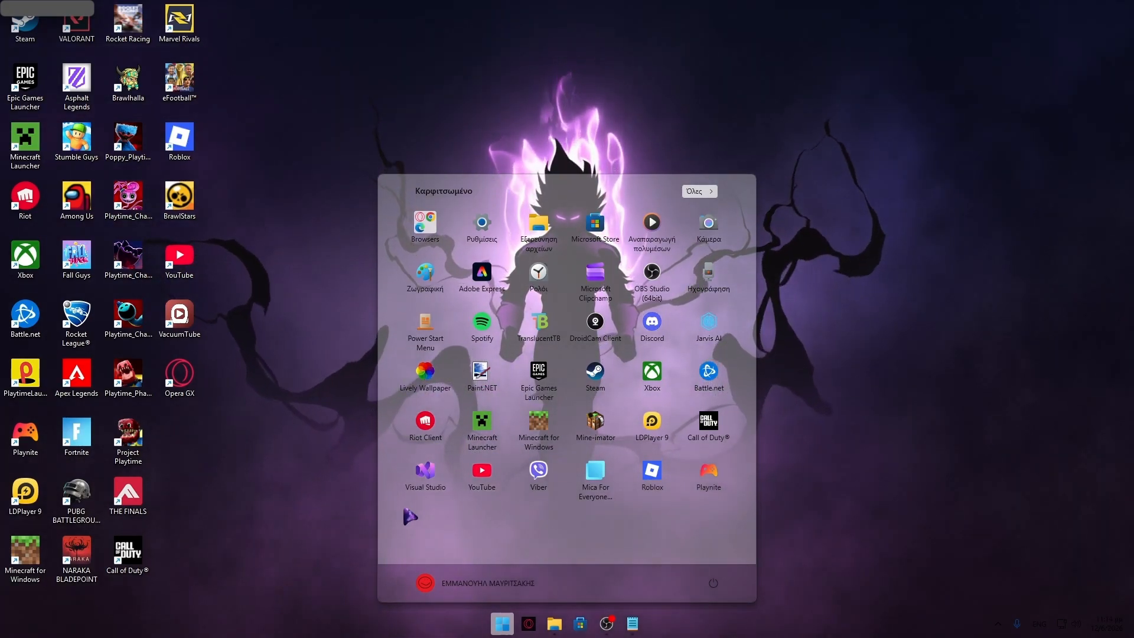
pyautogui.click(711, 189)
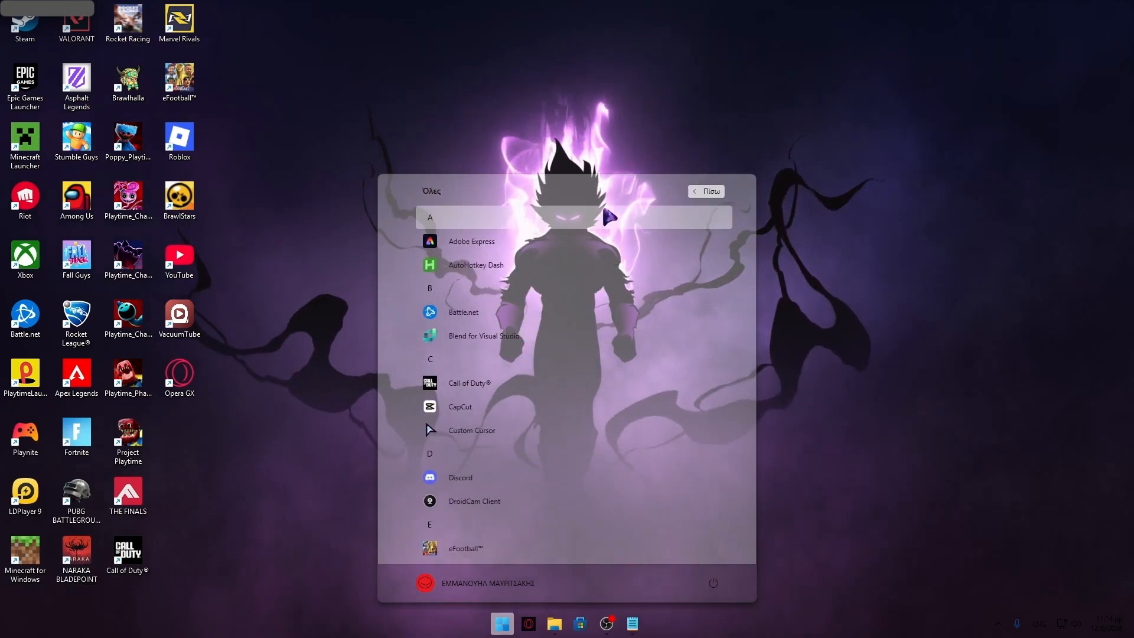
pyautogui.scroll(-3, 608, 217)
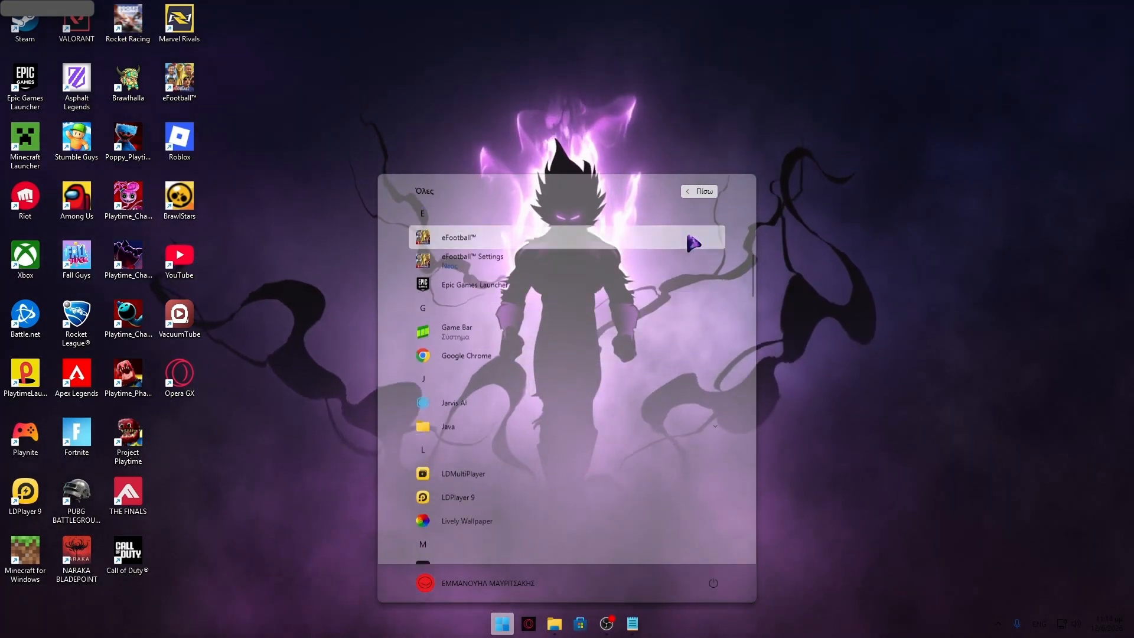
pyautogui.click(701, 195)
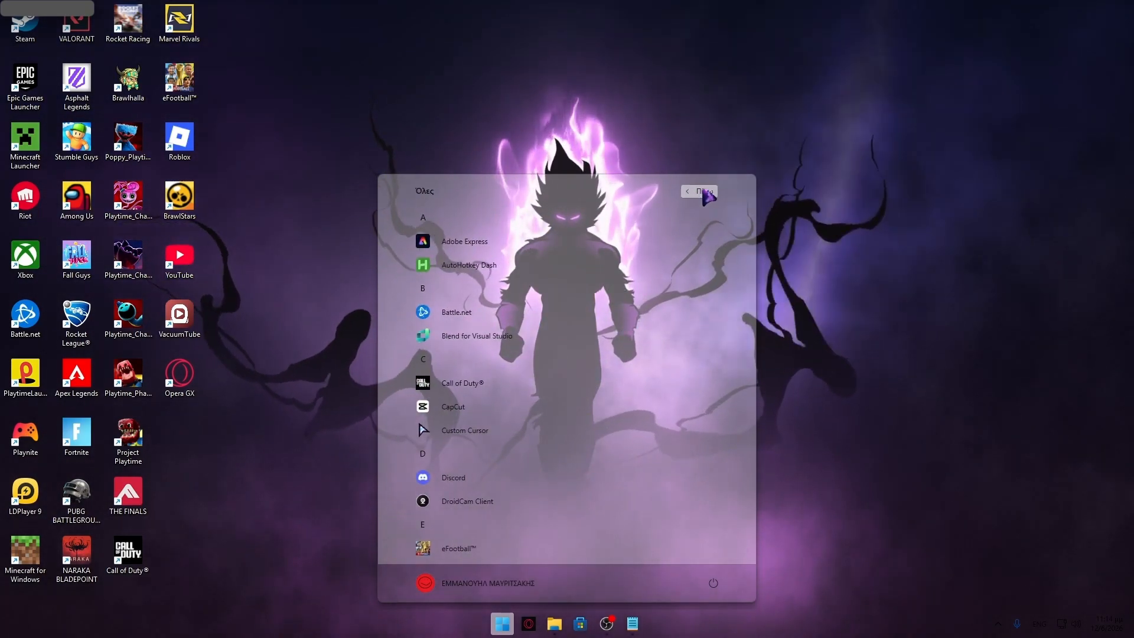
pyautogui.click(703, 192)
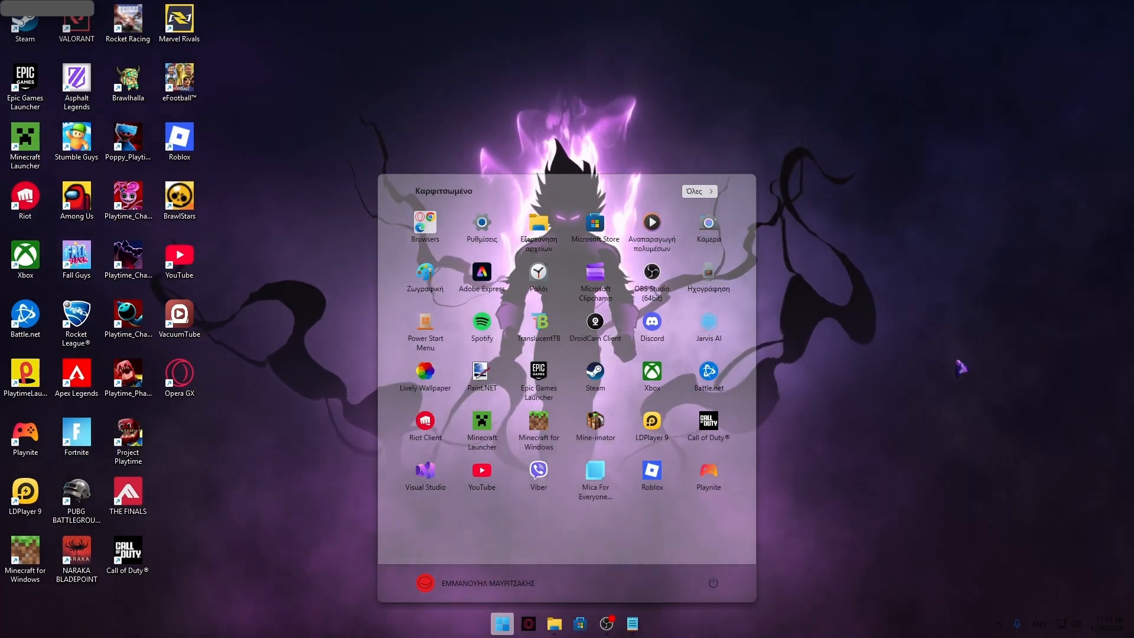
# Step: Show the Start menu's full app list and reopen the menu several times to compare it with the pinned apps
pyautogui.click(701, 194)
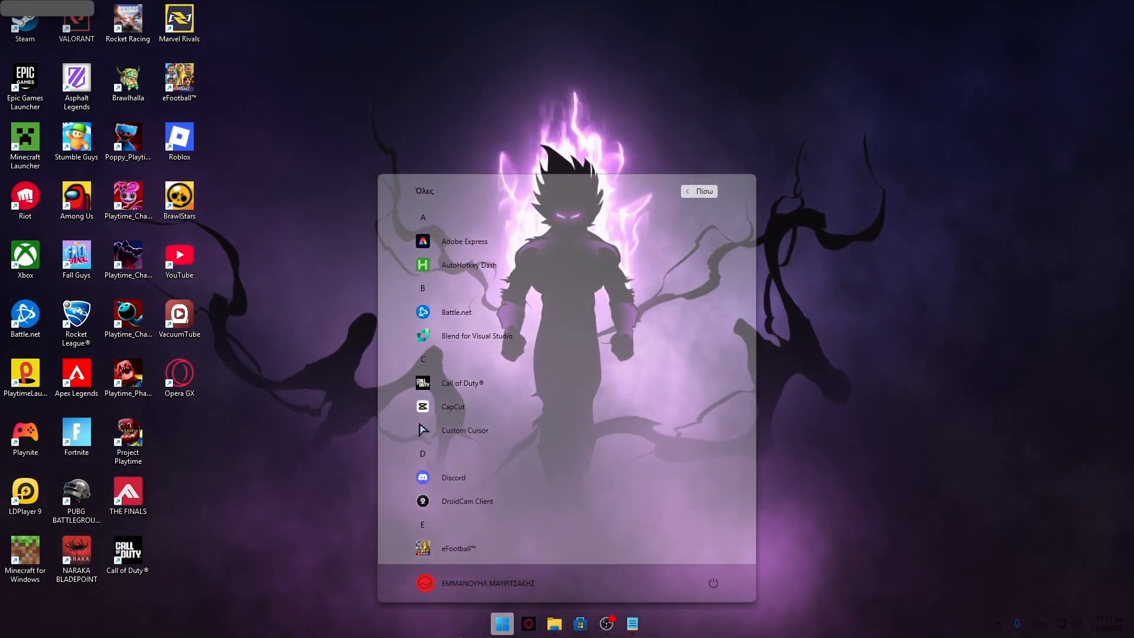
pyautogui.click(508, 620)
pyautogui.click(508, 621)
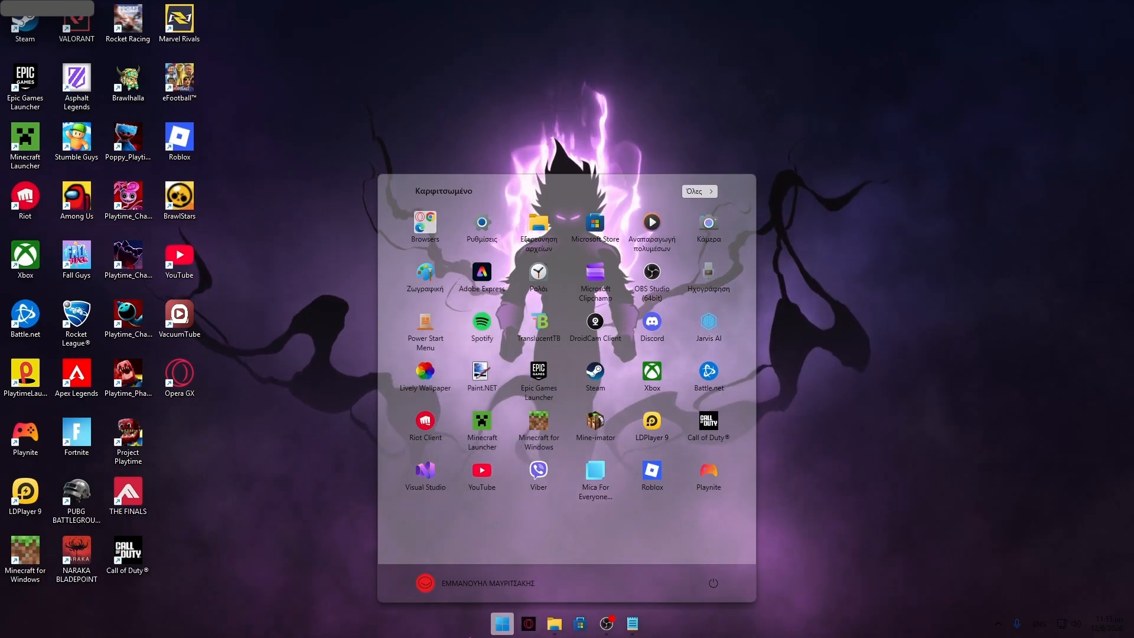
pyautogui.click(503, 633)
pyautogui.click(503, 633)
pyautogui.click(503, 634)
pyautogui.click(503, 634)
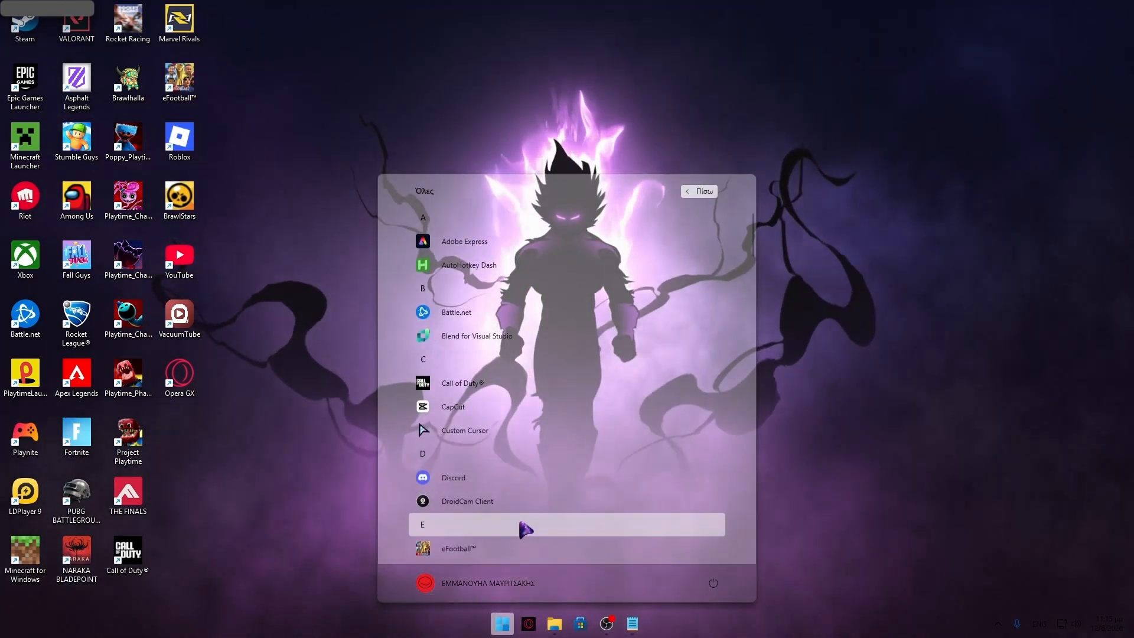
# Step: Find Power Start Menu in the full app list and open its settings window
pyautogui.scroll(-3, 523, 526)
pyautogui.scroll(-10, 526, 530)
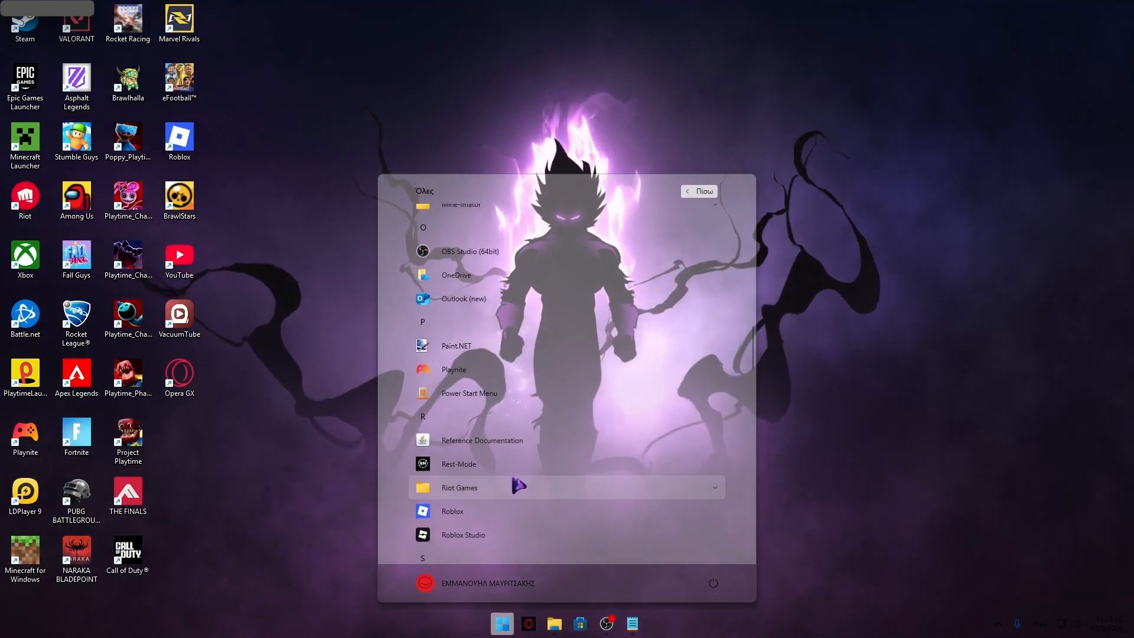
pyautogui.click(467, 393)
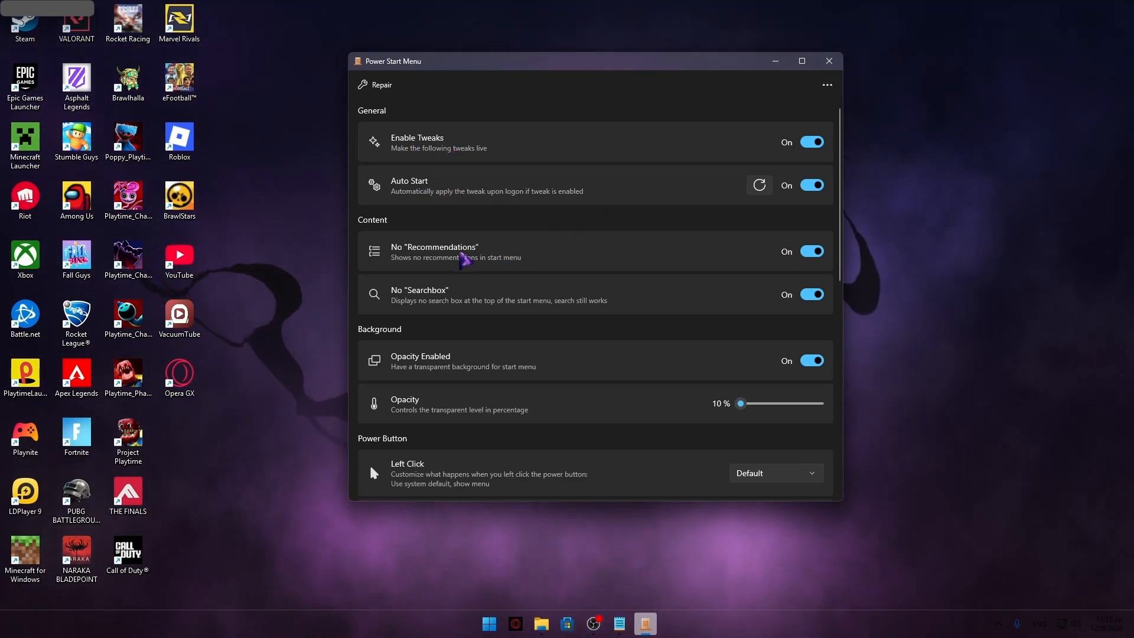
# Step: Preview the transparent Start menu over the Power Start Menu settings, and minimize the settings window
pyautogui.press('super')
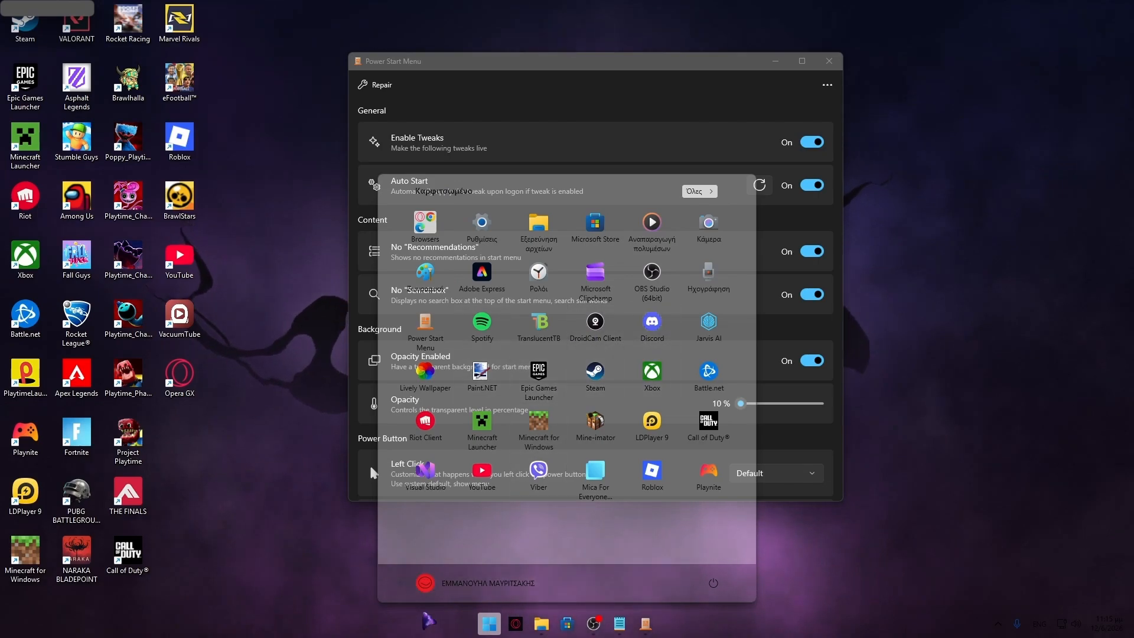
pyautogui.click(491, 630)
pyautogui.click(492, 626)
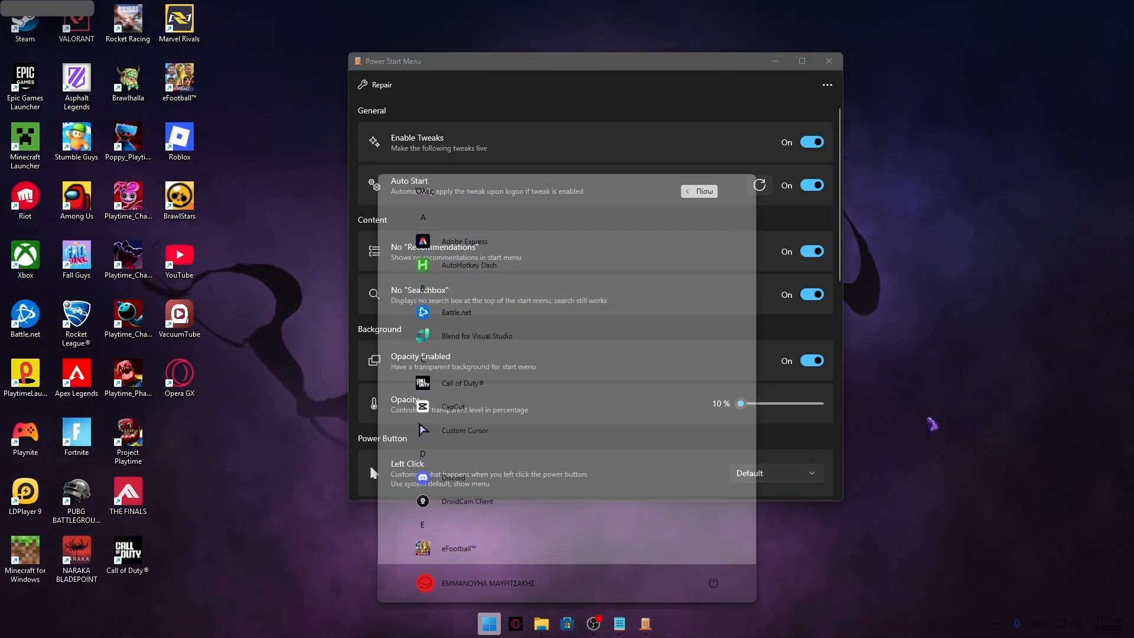
pyautogui.click(908, 402)
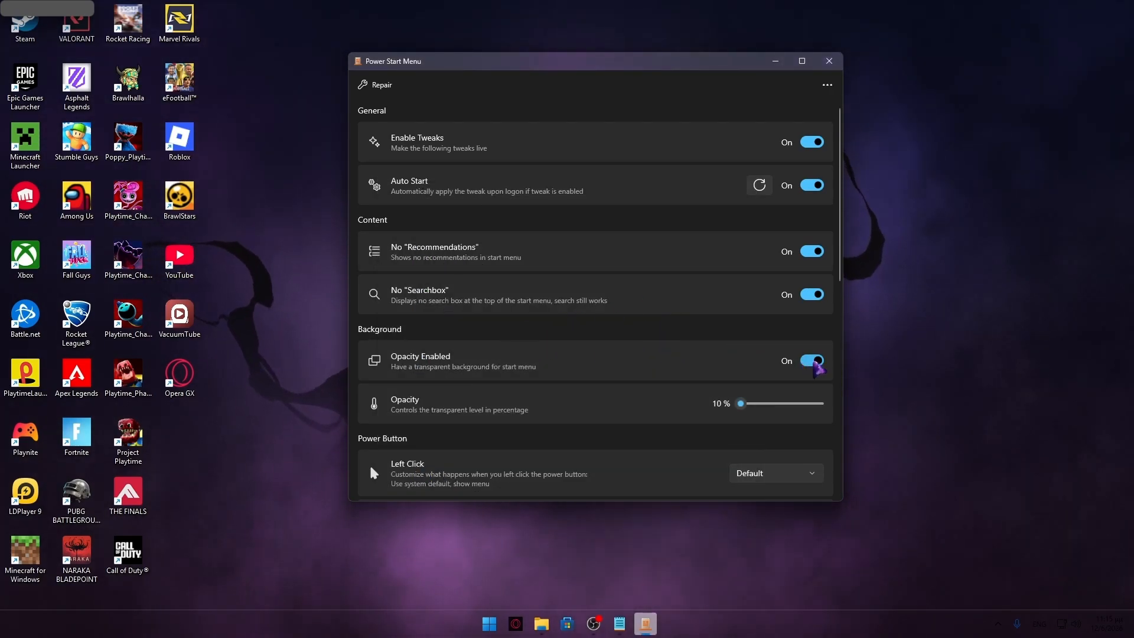
pyautogui.press('super')
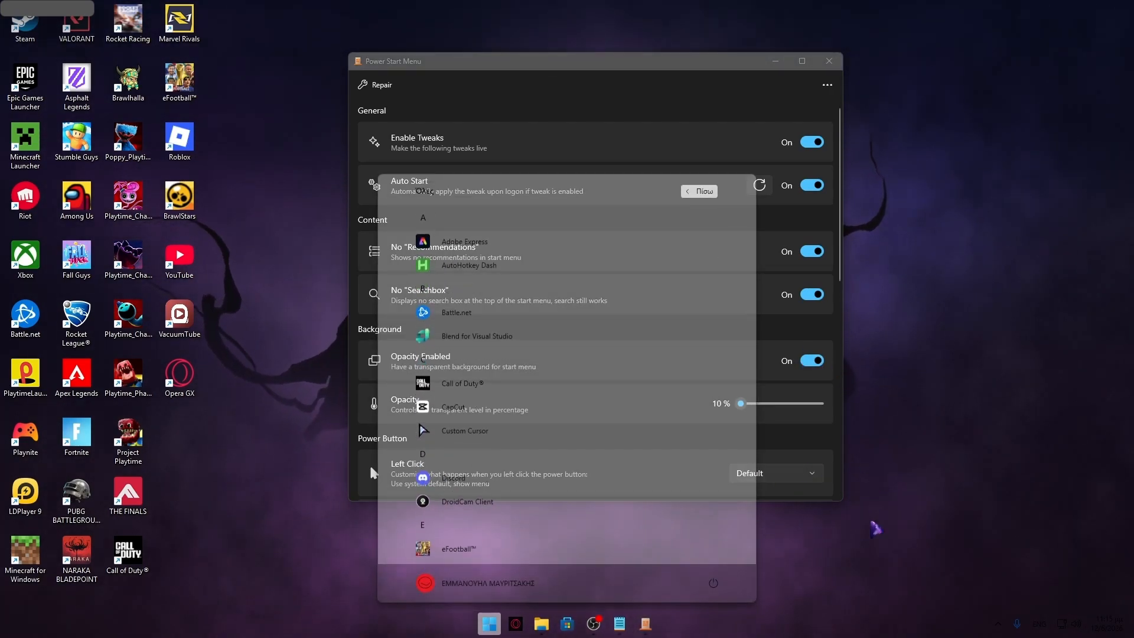
pyautogui.click(776, 62)
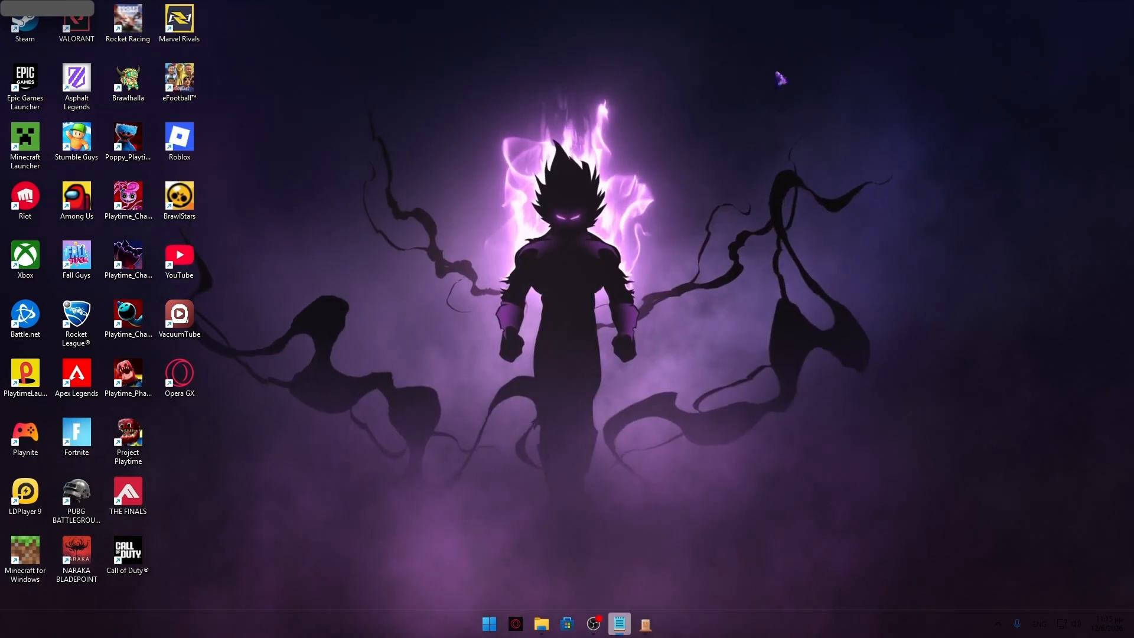
# Step: Restore the Power Start Menu window and review its Background, Power Button and Behaviors settings
pyautogui.click(645, 623)
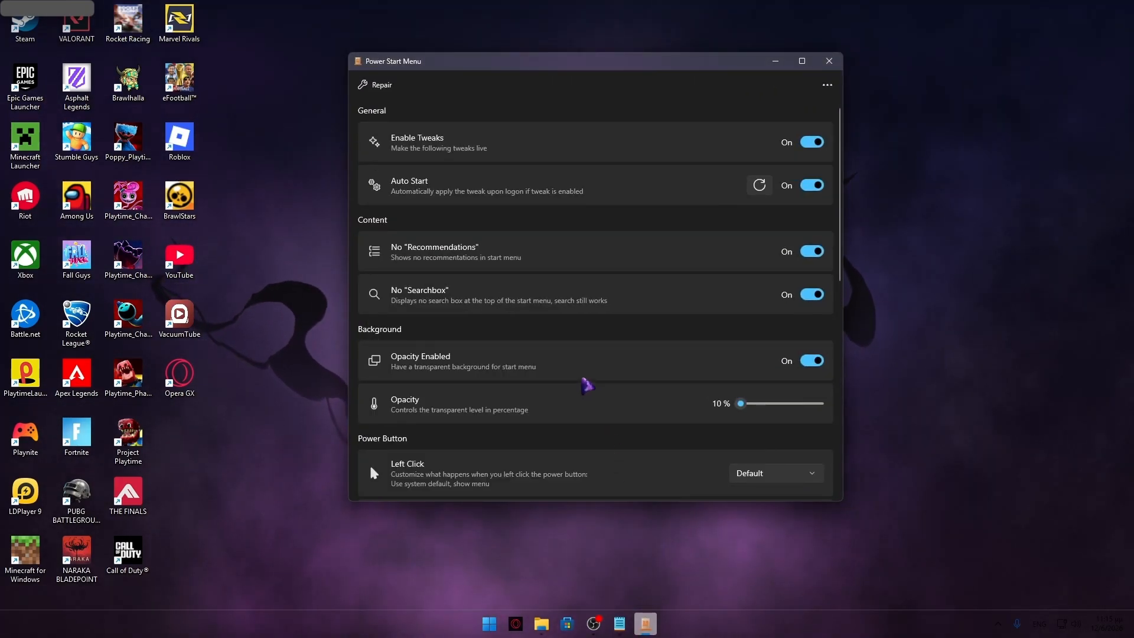
pyautogui.scroll(-2, 608, 383)
pyautogui.scroll(-5, 748, 355)
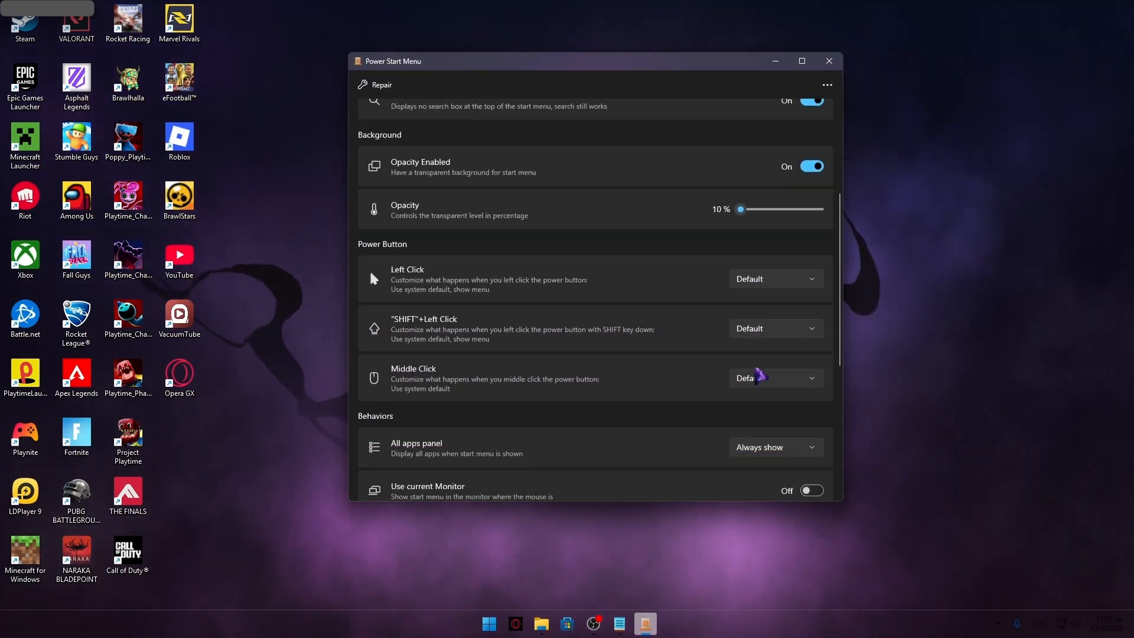
pyautogui.scroll(1, 749, 212)
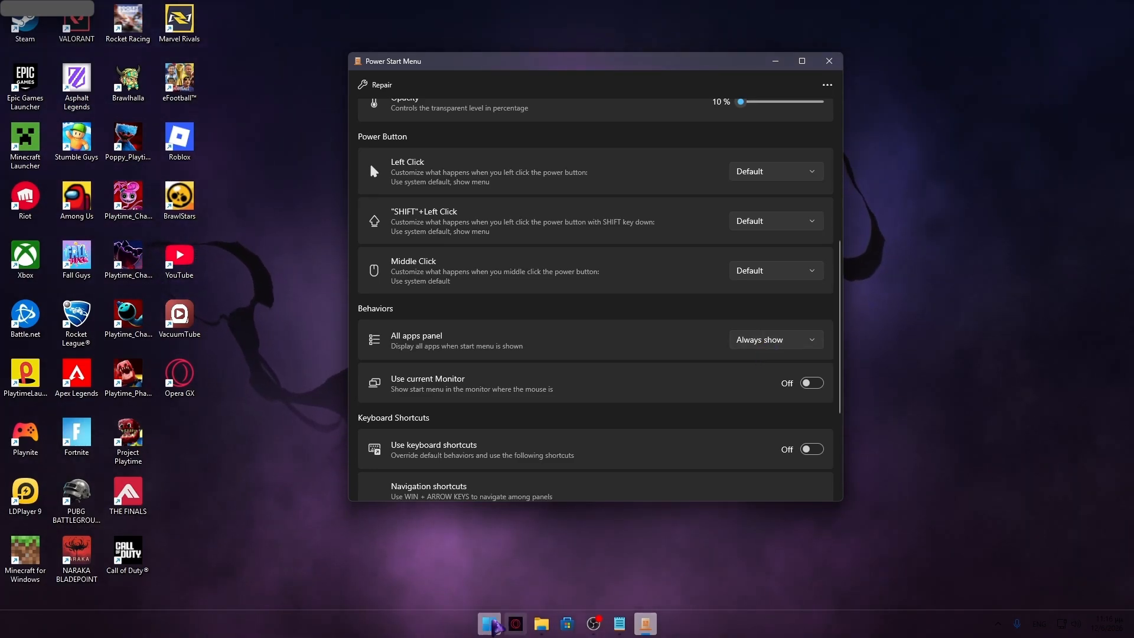
# Step: Look through the Start menu's full app list from beginning to end and back, and return to the pinned apps
pyautogui.click(495, 624)
pyautogui.click(495, 624)
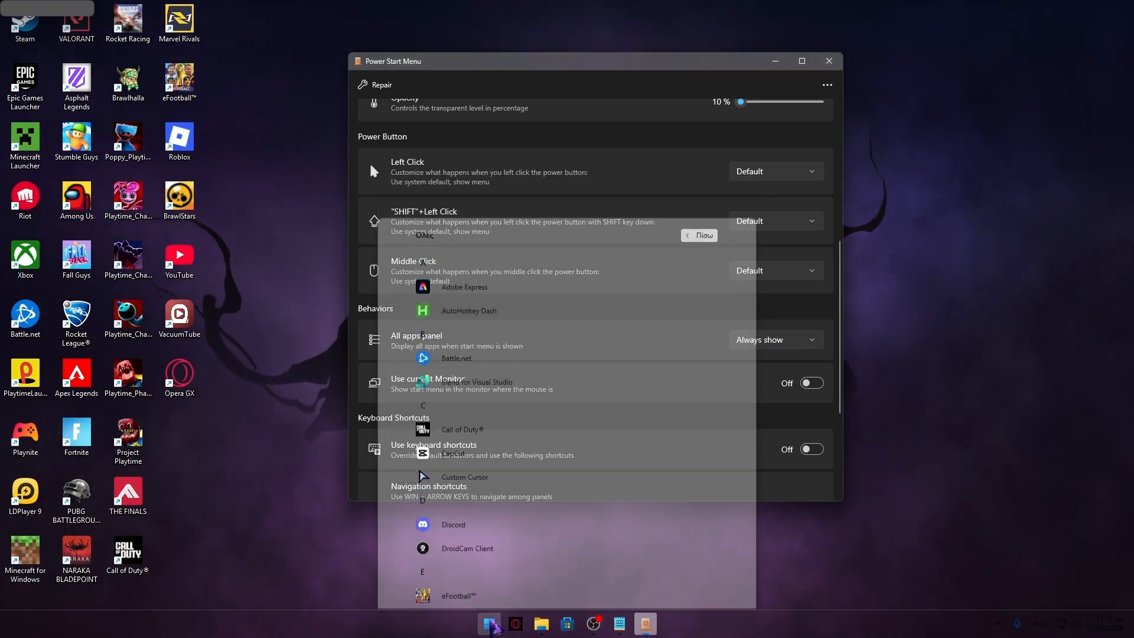
pyautogui.click(495, 623)
pyautogui.click(495, 624)
pyautogui.scroll(-10, 520, 395)
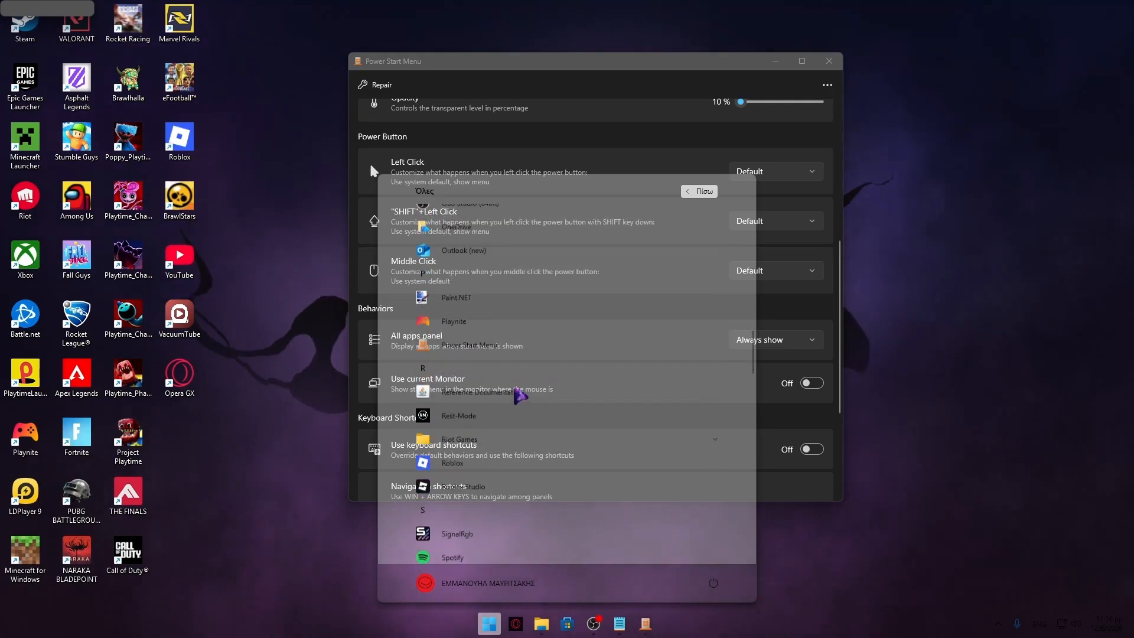
pyautogui.scroll(-10, 520, 394)
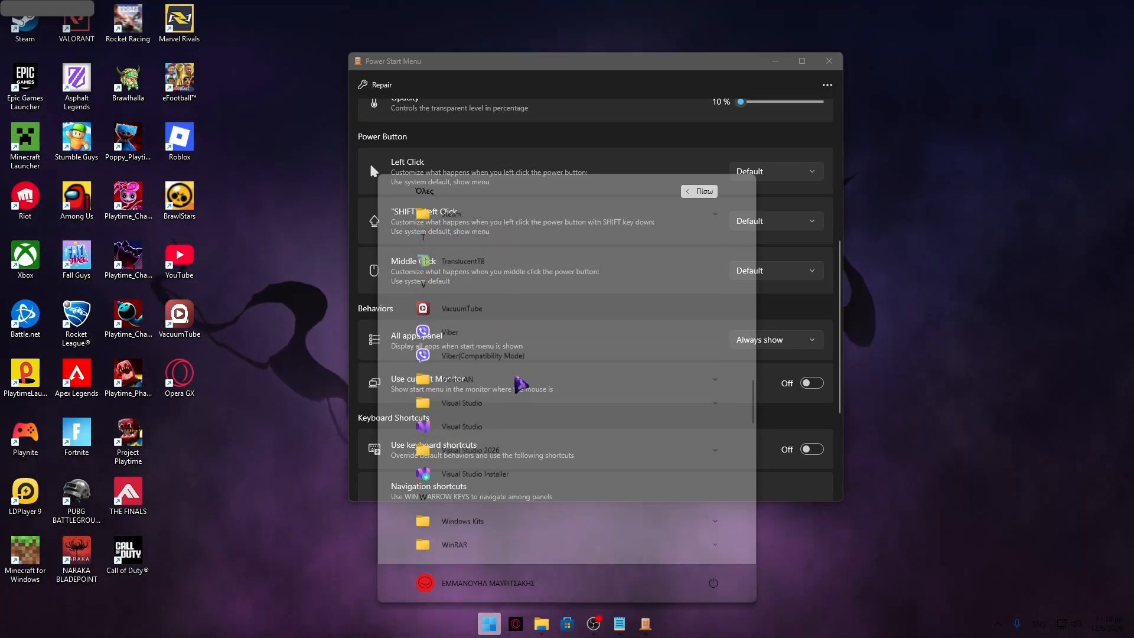
pyautogui.scroll(20, 521, 384)
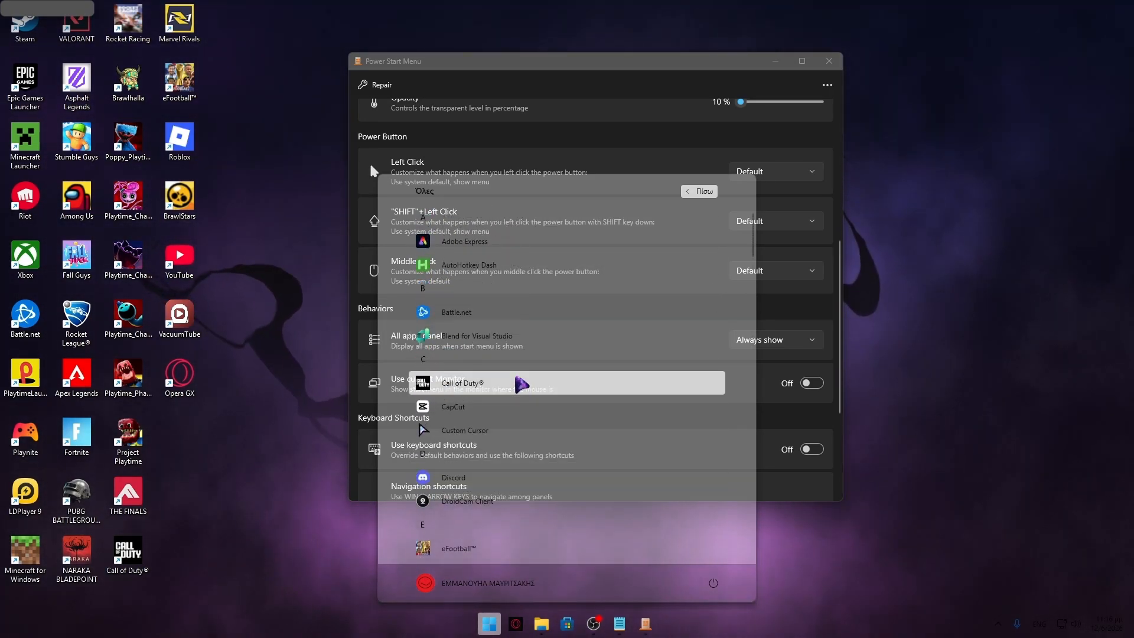
pyautogui.click(701, 191)
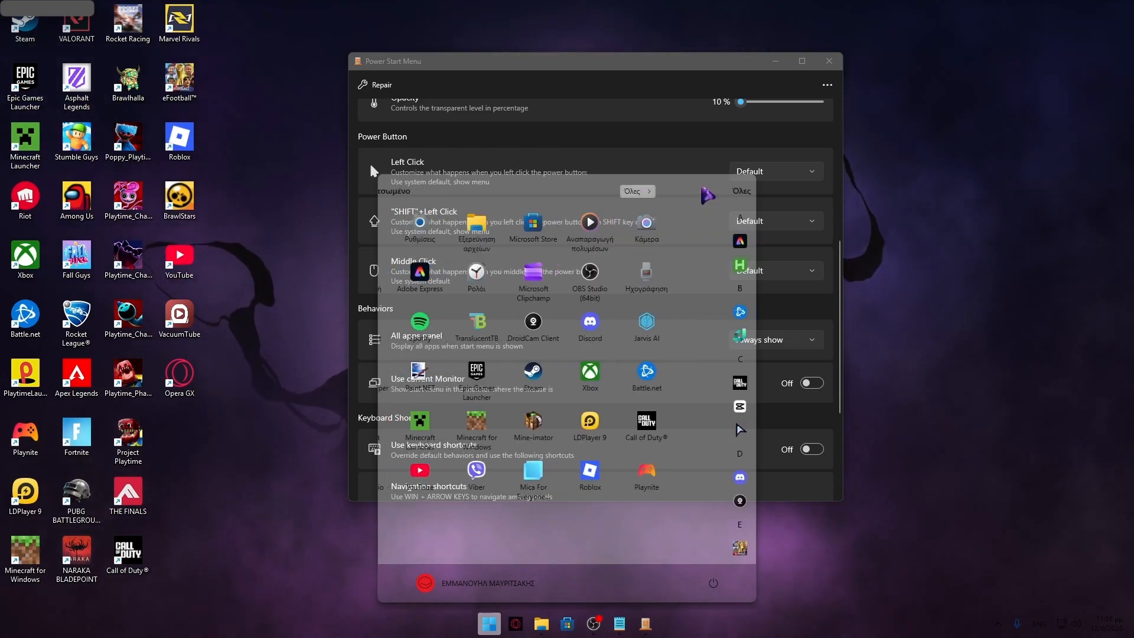
# Step: Open and close the Start menu repeatedly to check which panel it starts on, and leave it closed
pyautogui.press('super')
pyautogui.press('super')
pyautogui.press('super')
pyautogui.press('super')
pyautogui.press('super')
pyautogui.press('super')
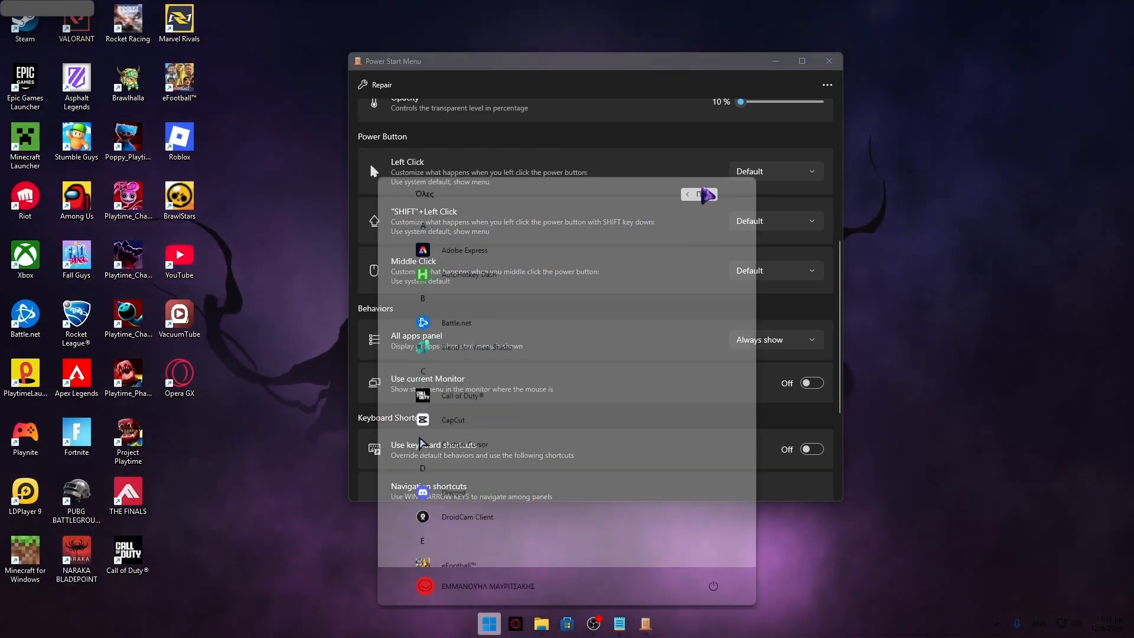
pyautogui.press('super')
pyautogui.press('super')
pyautogui.press('super')
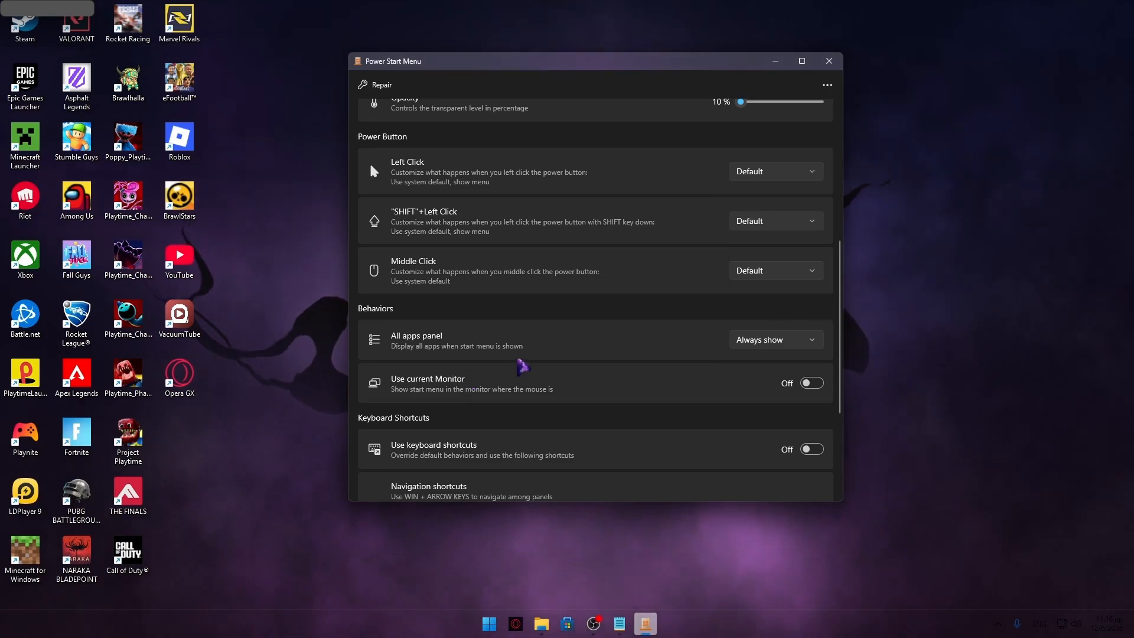
# Step: Review the remaining Behaviors and Keyboard Shortcuts settings of Power Start Menu, and close its window
pyautogui.scroll(-3, 520, 362)
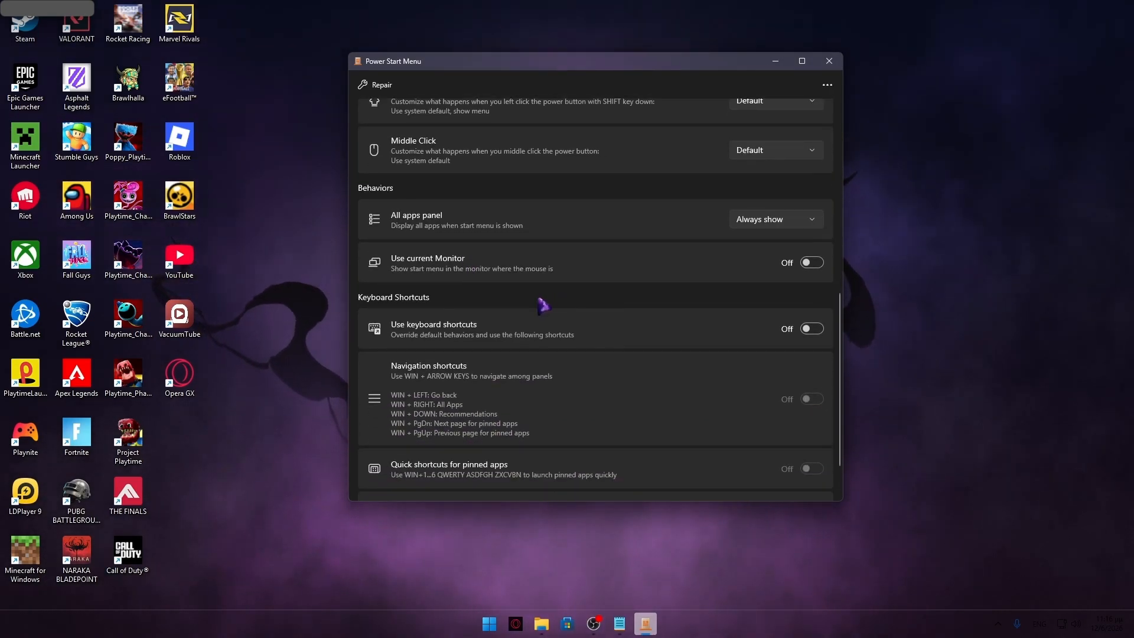
pyautogui.scroll(-2, 800, 352)
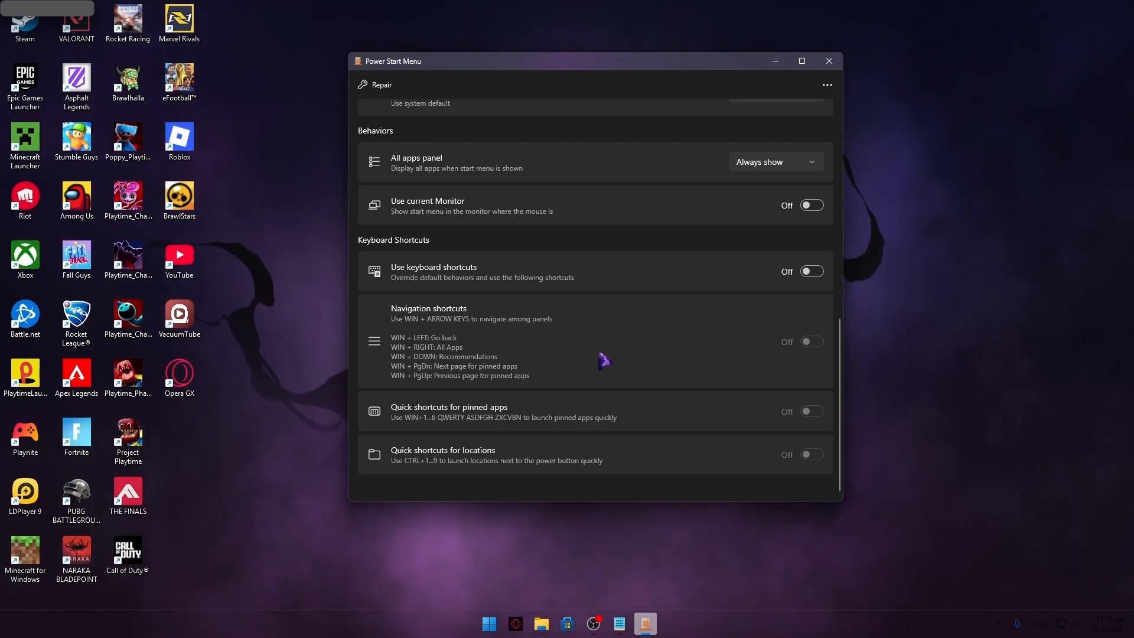
pyautogui.scroll(3, 623, 340)
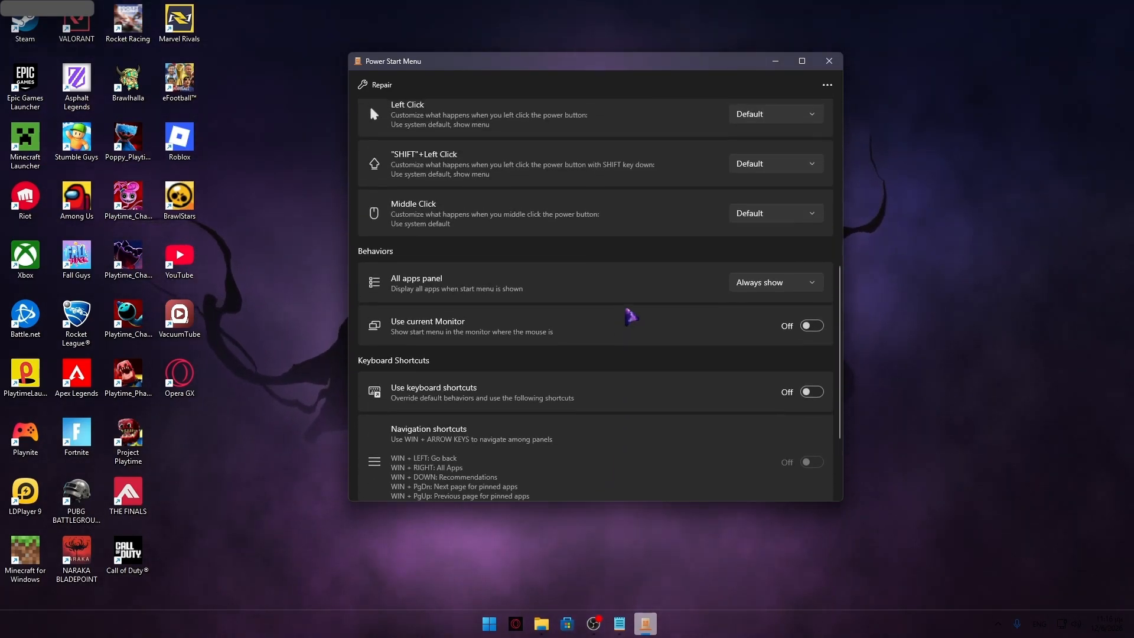
pyautogui.scroll(5, 589, 236)
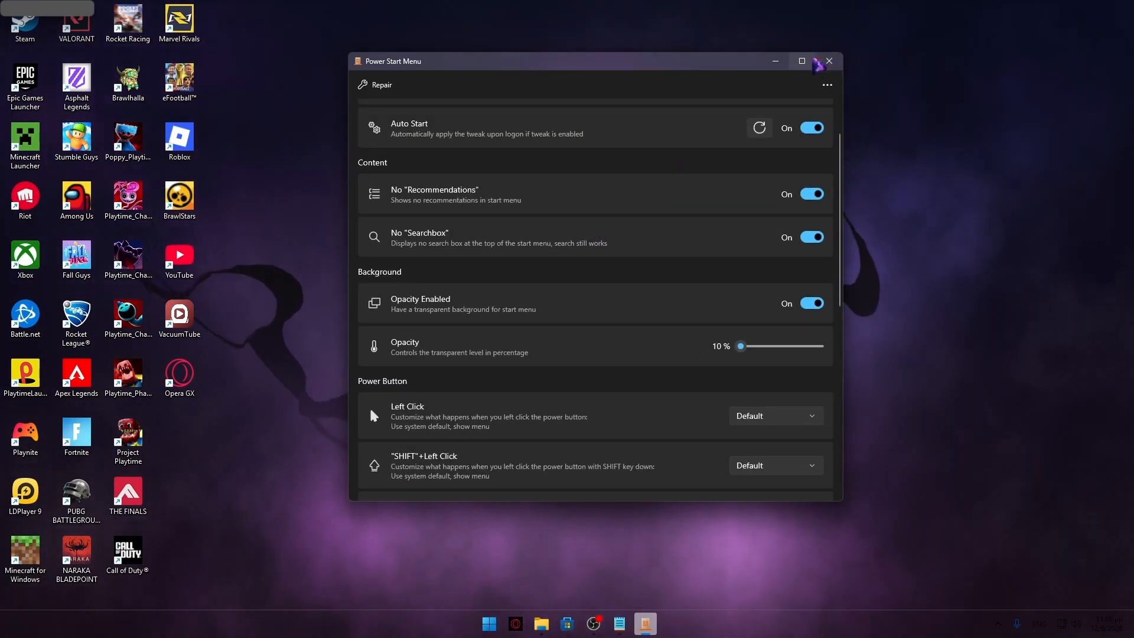
pyautogui.click(830, 64)
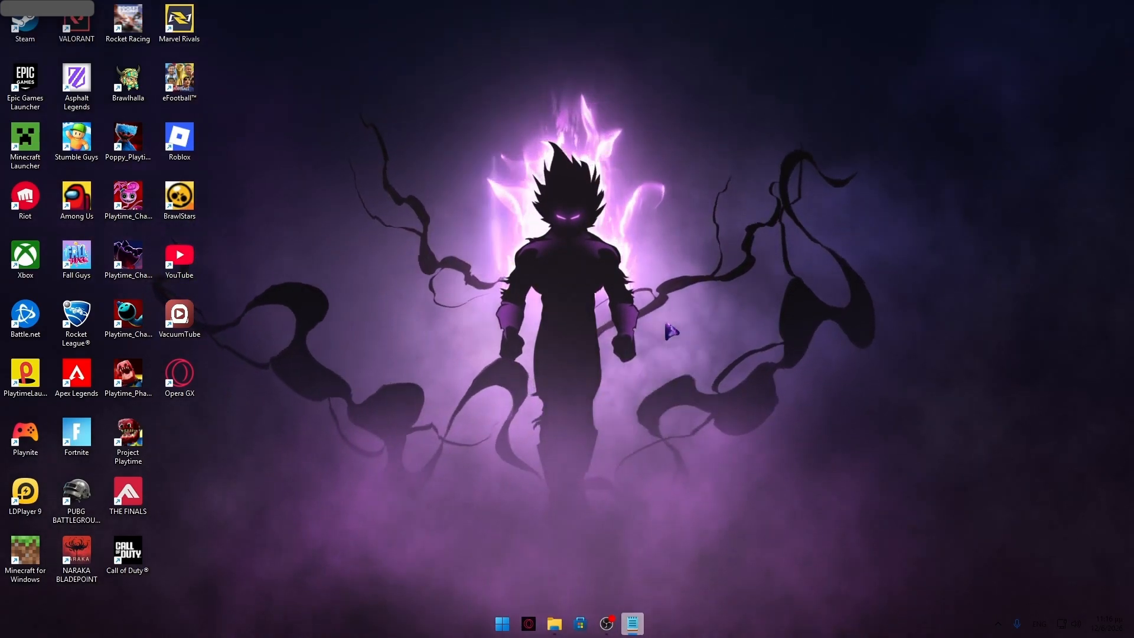
# Step: Bring the script.txt notes onto the desktop to read the utility apps section, and move them off the screen
pyautogui.moveTo(413, 1); pyautogui.dragTo(744, 140)
pyautogui.moveTo(669, 142); pyautogui.dragTo(597, 123)
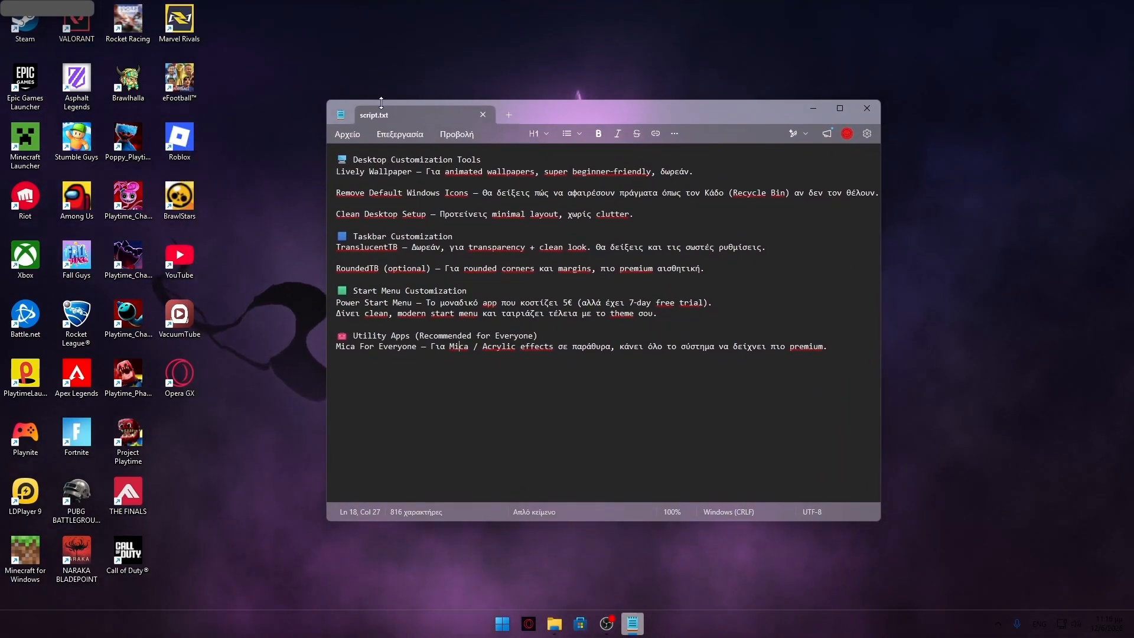
pyautogui.moveTo(707, 115); pyautogui.dragTo(0, 116)
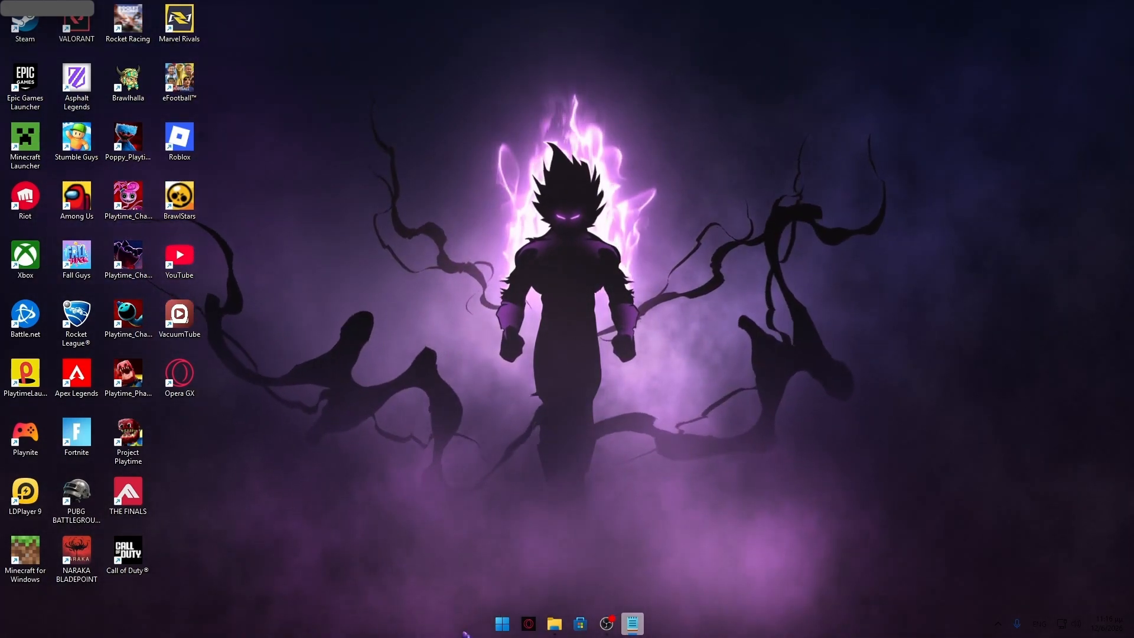
# Step: Browse the installed apps in the Start menu's full app list, from Mica For Everyone on to TranslucentTB
pyautogui.click(501, 626)
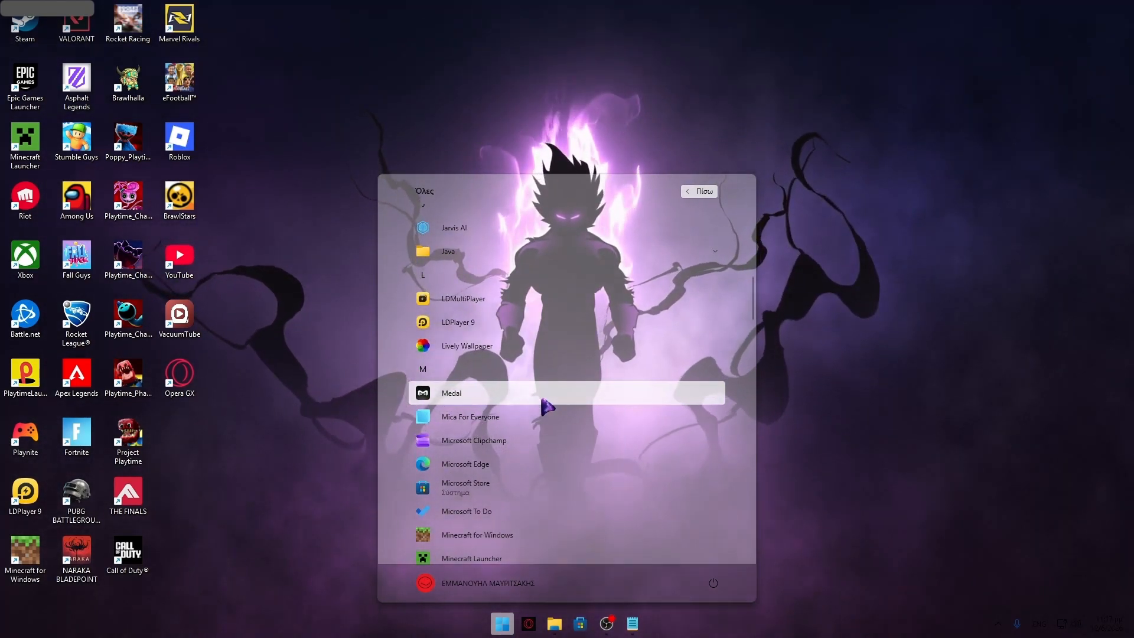
pyautogui.scroll(-4, 532, 429)
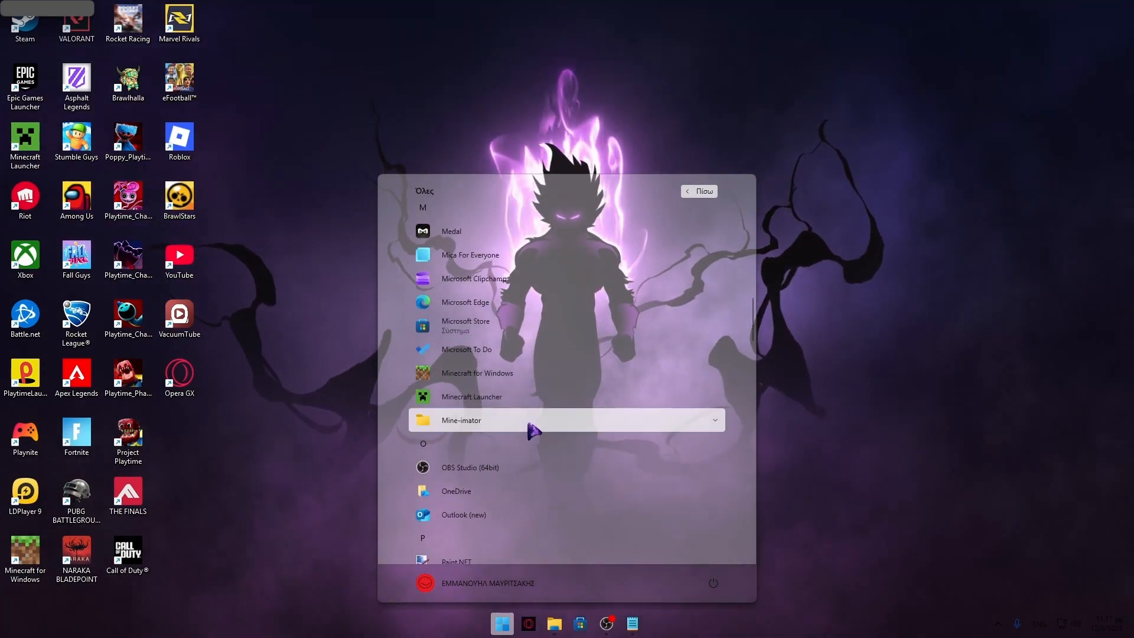
pyautogui.scroll(-6, 546, 501)
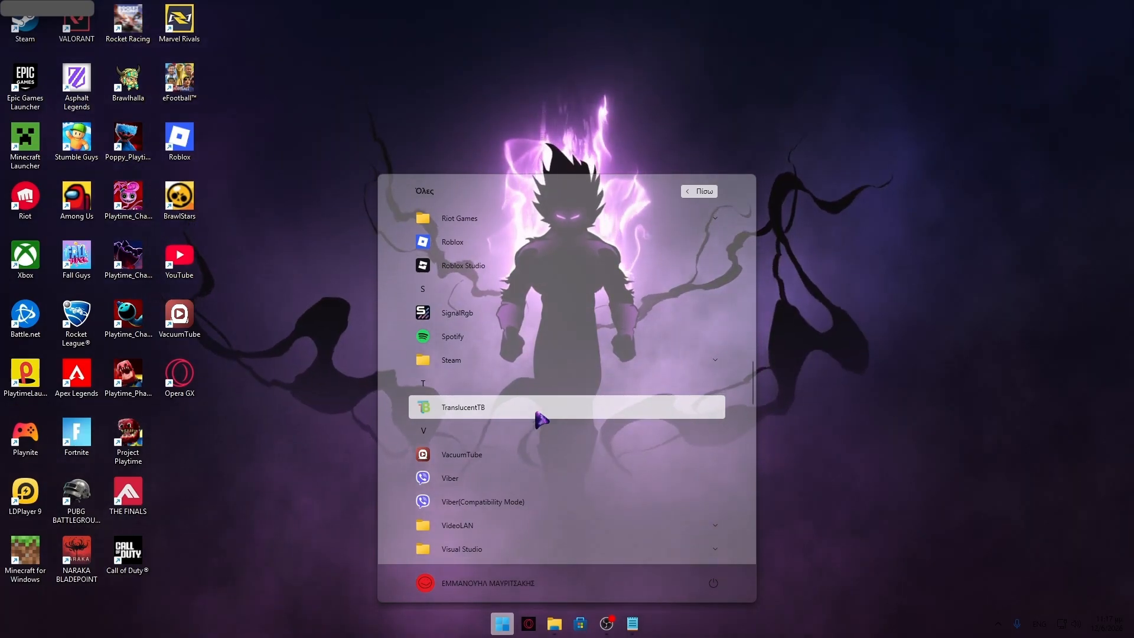
# Step: Switch to Microsoft Store and search for "Mica for everyone"
pyautogui.click(538, 414)
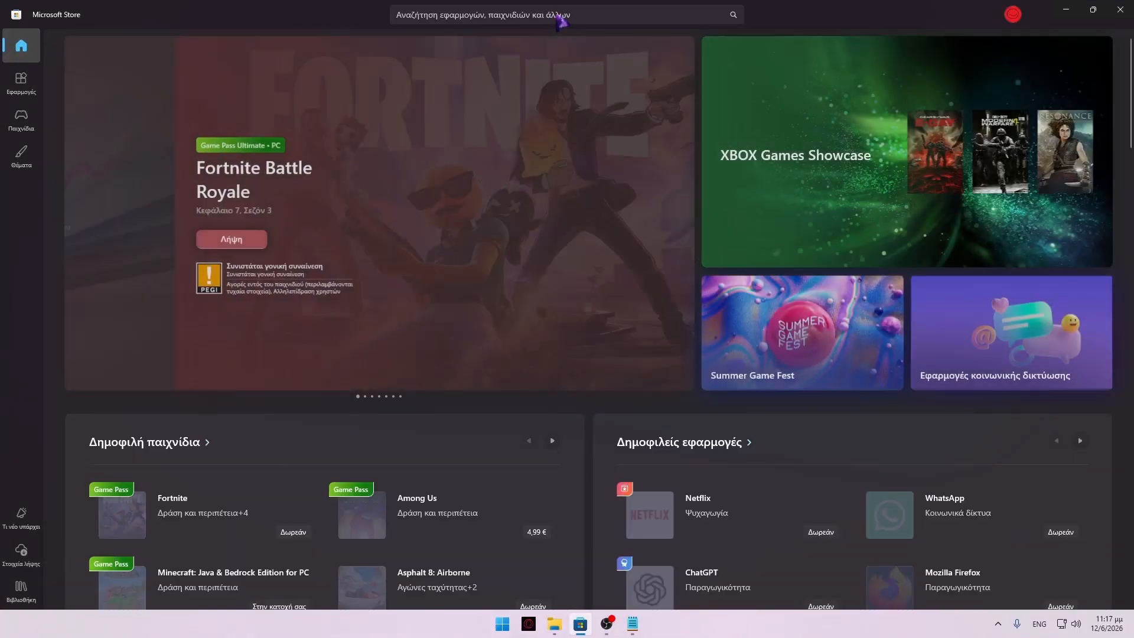
pyautogui.click(494, 19)
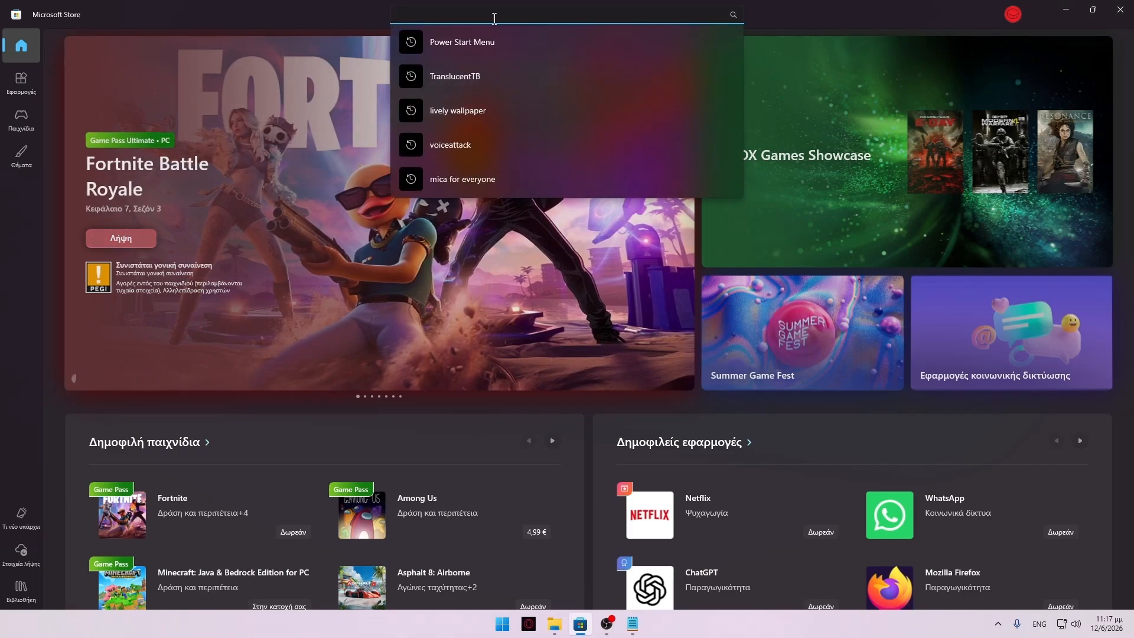
pyautogui.write('Mica ')
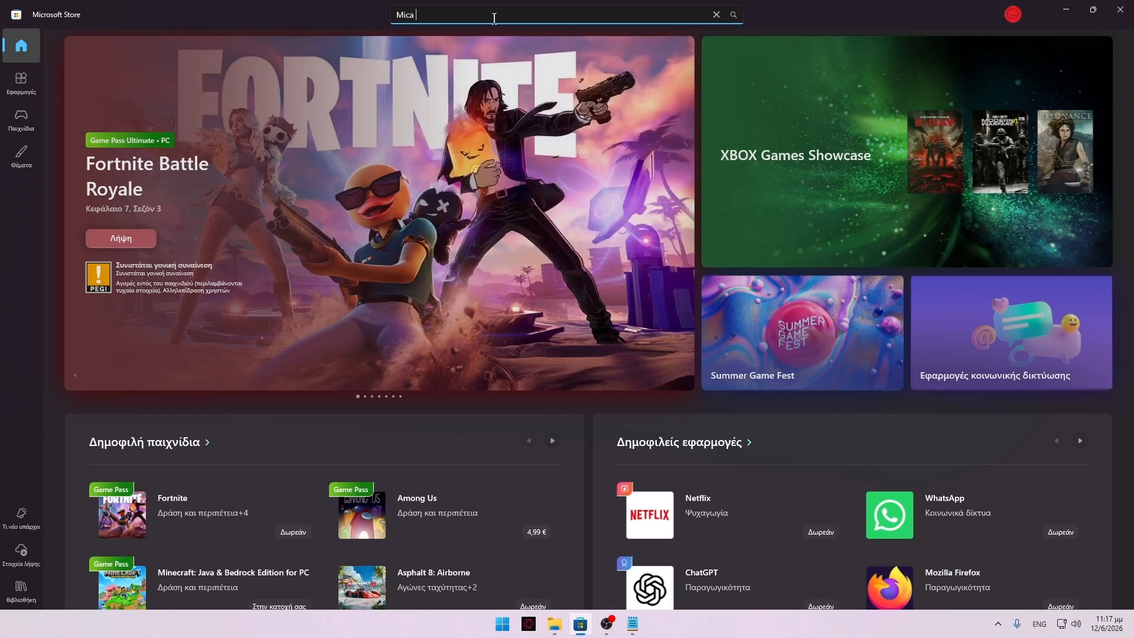
pyautogui.write('for everyone')
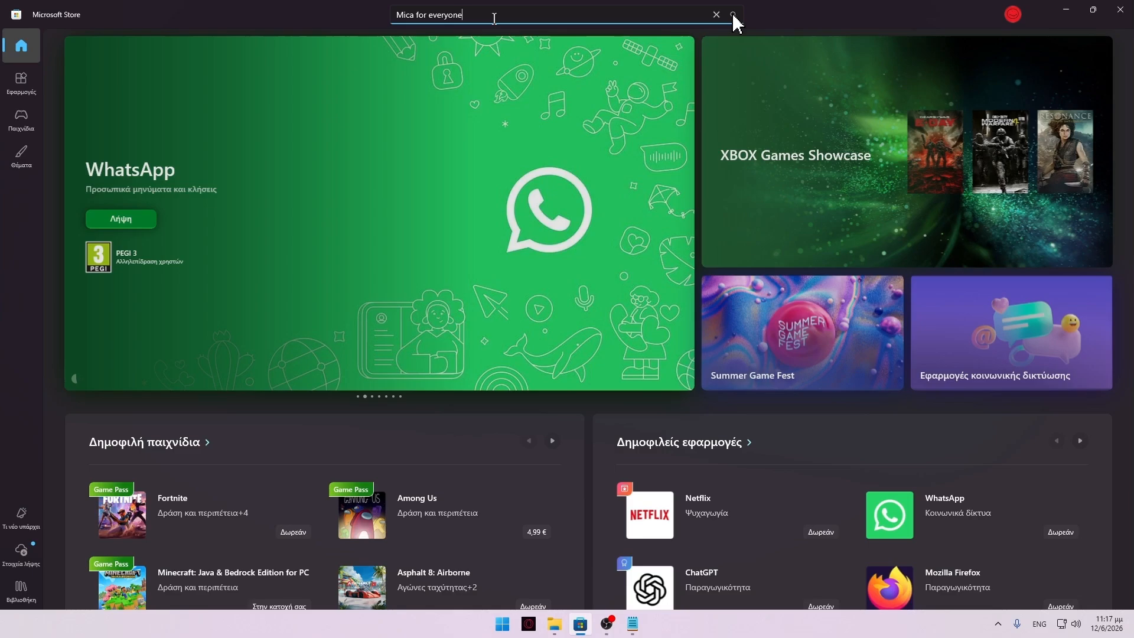
pyautogui.click(733, 15)
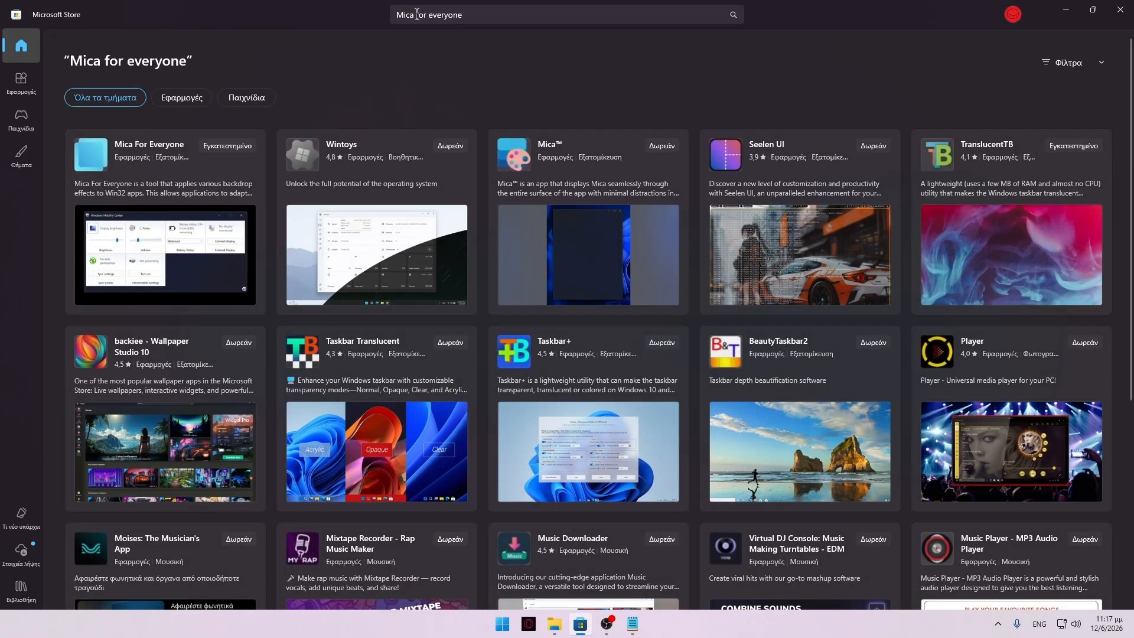
# Step: Open the Mica For Everyone page in the store and minimize the app's window to view the page's screenshots
pyautogui.doubleClick(393, 18)
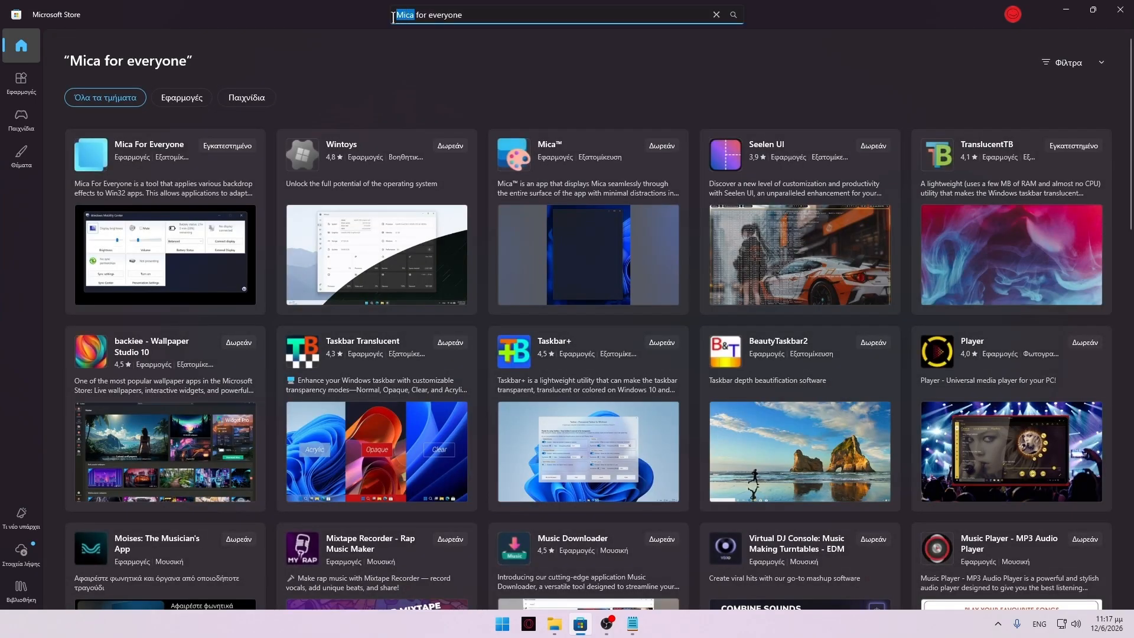
pyautogui.click(189, 166)
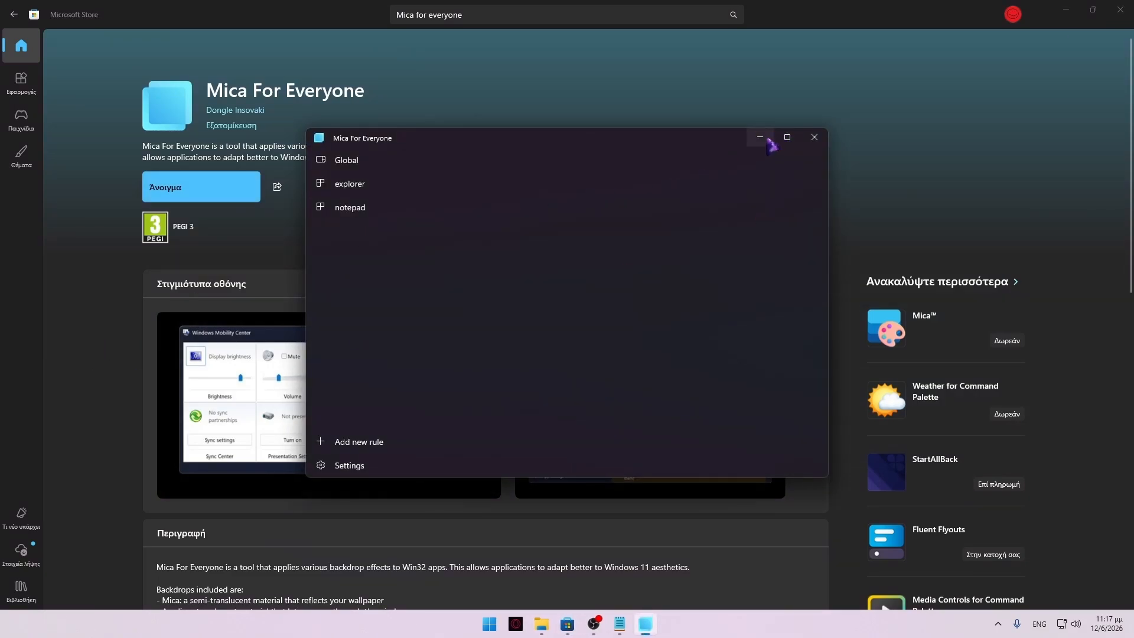
pyautogui.click(761, 137)
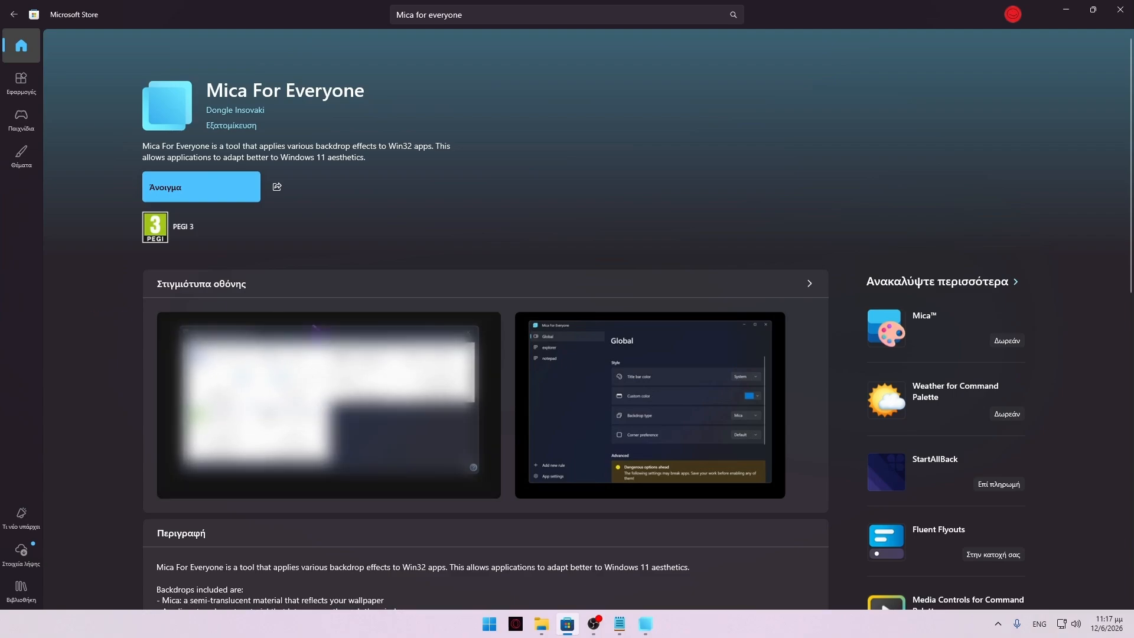
pyautogui.click(656, 438)
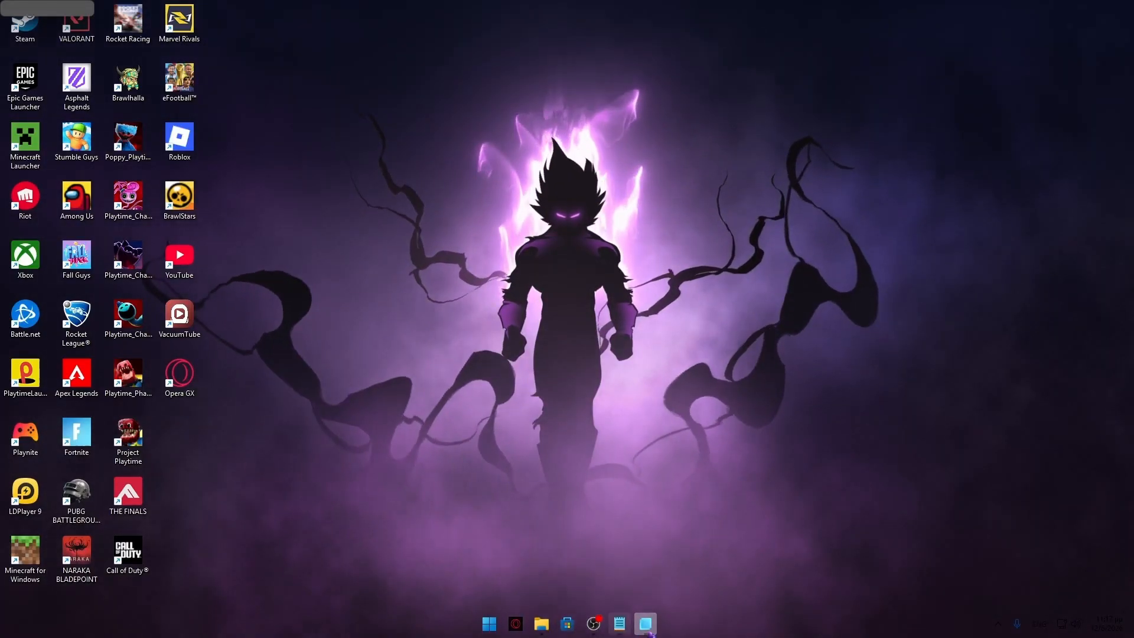
# Step: Bring the Mica For Everyone window onto the desktop, show its Global rule, and move the window aside
pyautogui.click(647, 626)
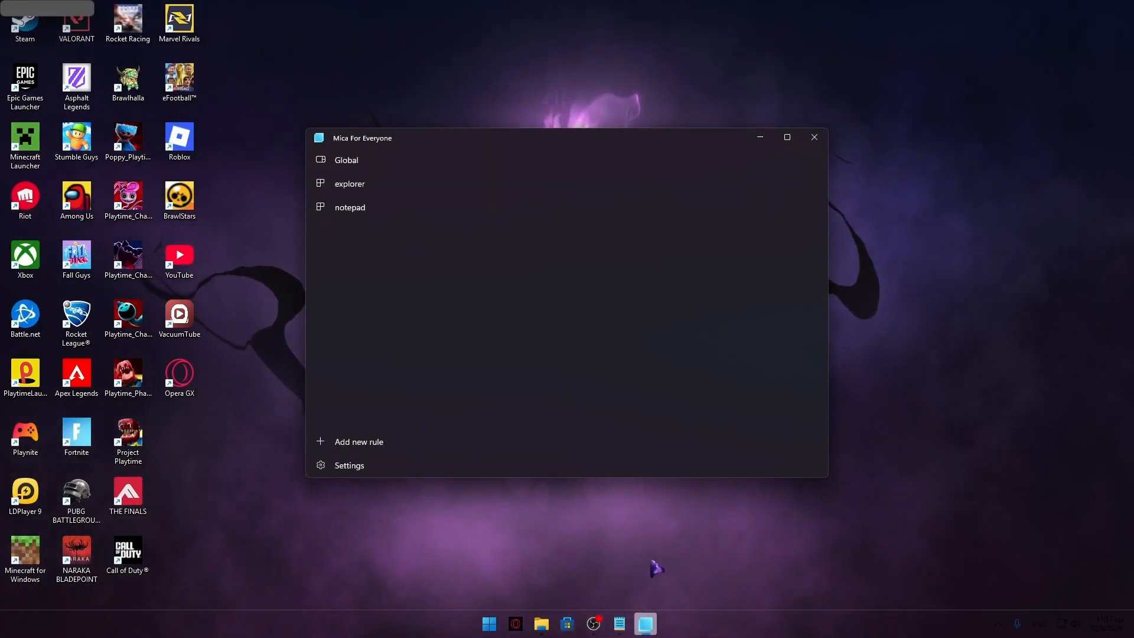
pyautogui.click(373, 168)
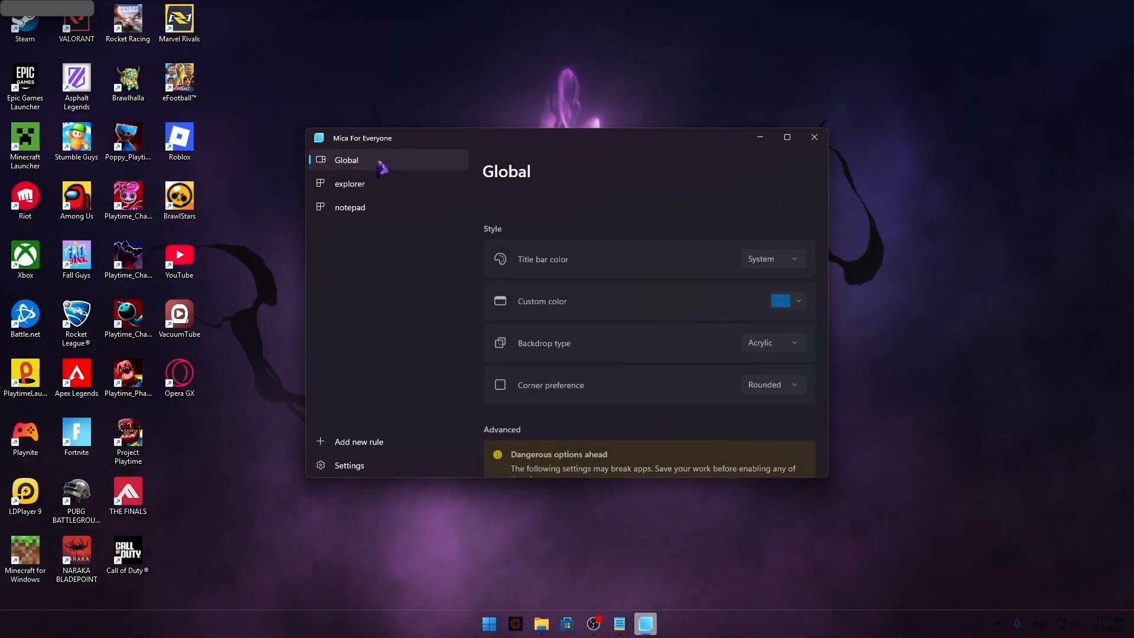
pyautogui.moveTo(689, 144); pyautogui.dragTo(819, 124)
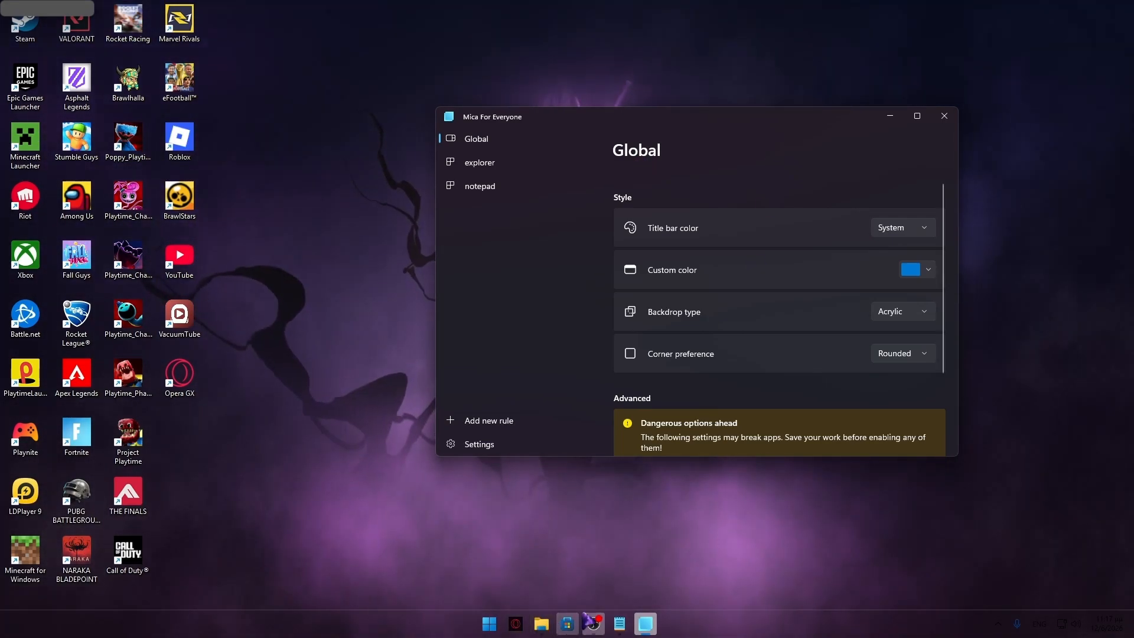
# Step: Launch Google Chrome from the Start menu's app list to check its title bar effect, and close it
pyautogui.click(489, 625)
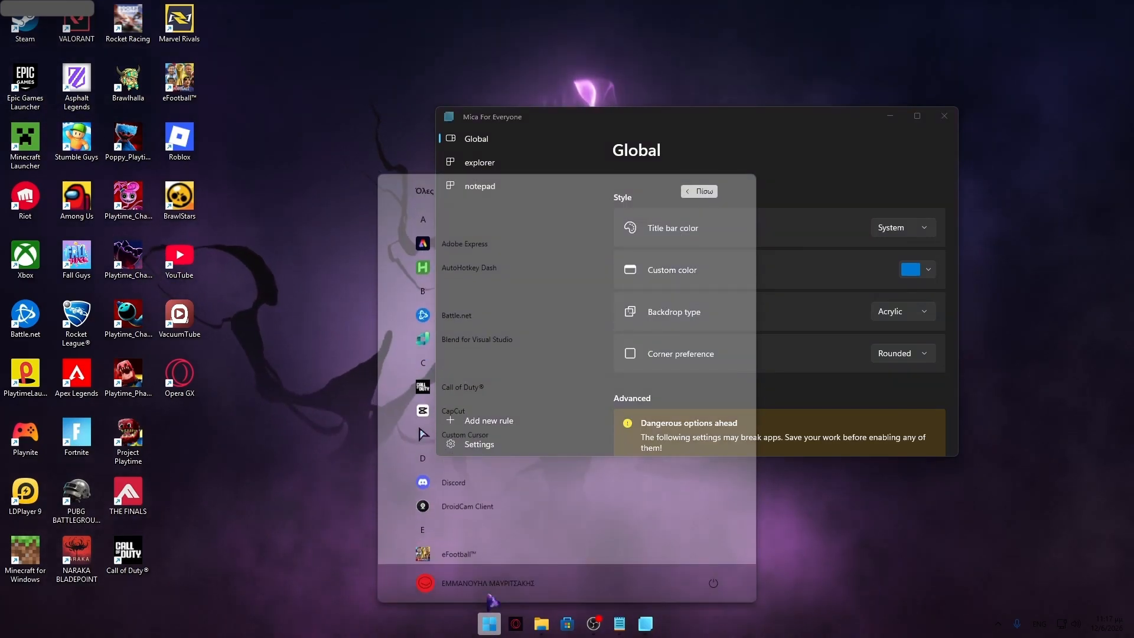
pyautogui.scroll(-5, 464, 409)
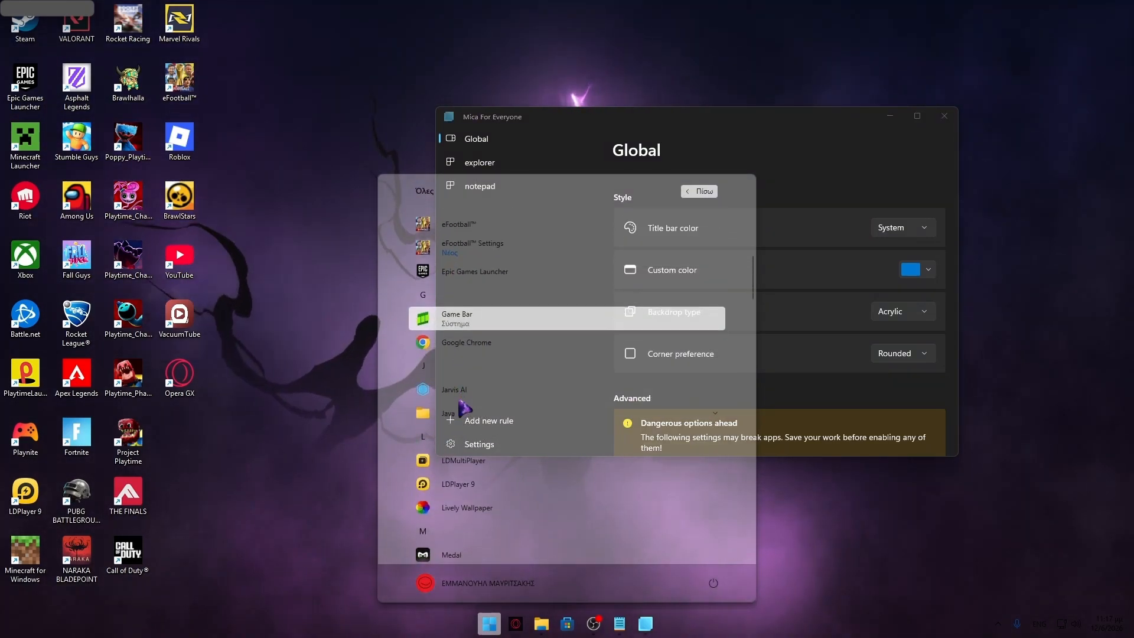
pyautogui.click(462, 347)
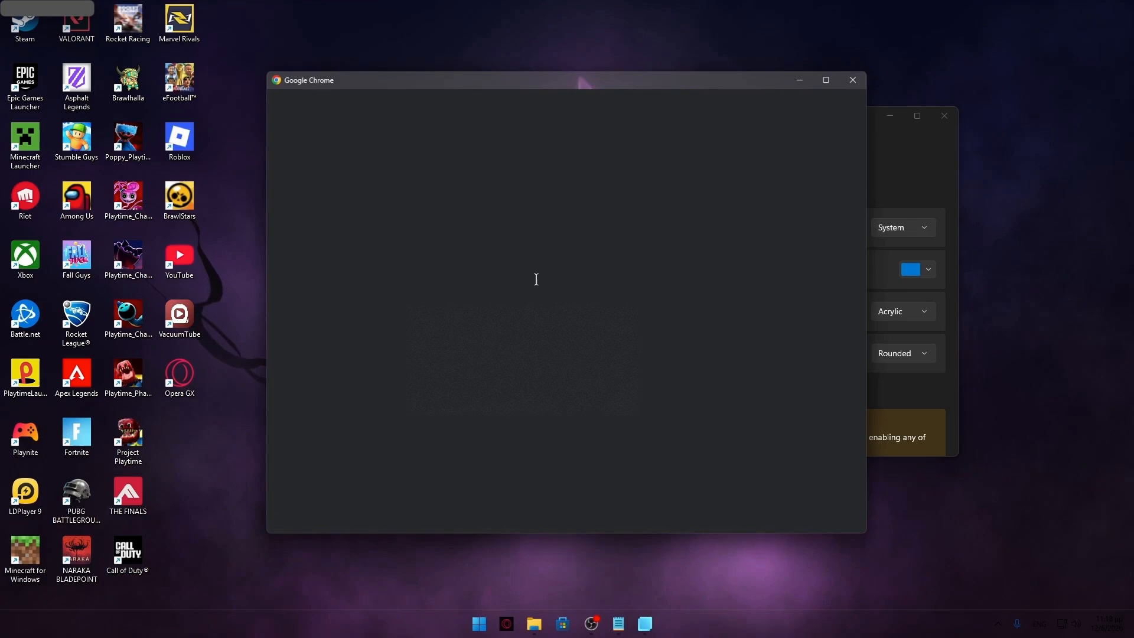
pyautogui.moveTo(565, 87); pyautogui.dragTo(582, 135)
pyautogui.click(913, 136)
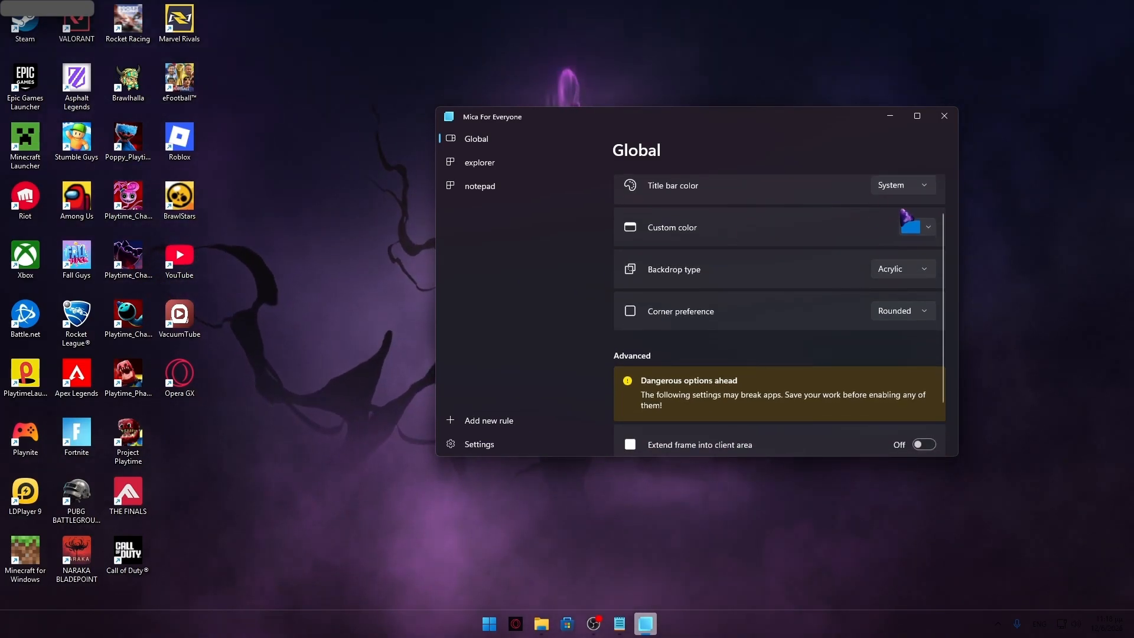
# Step: Review the Global rule's Style settings and its Advanced frame extension and blur options
pyautogui.scroll(1, 656, 221)
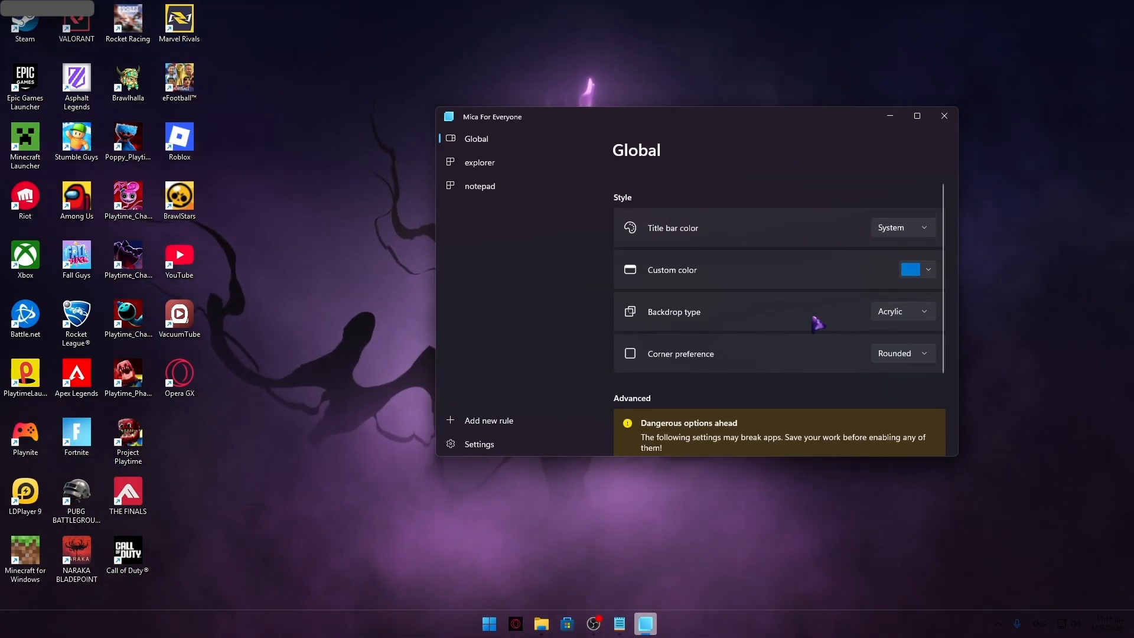
pyautogui.scroll(-1, 787, 361)
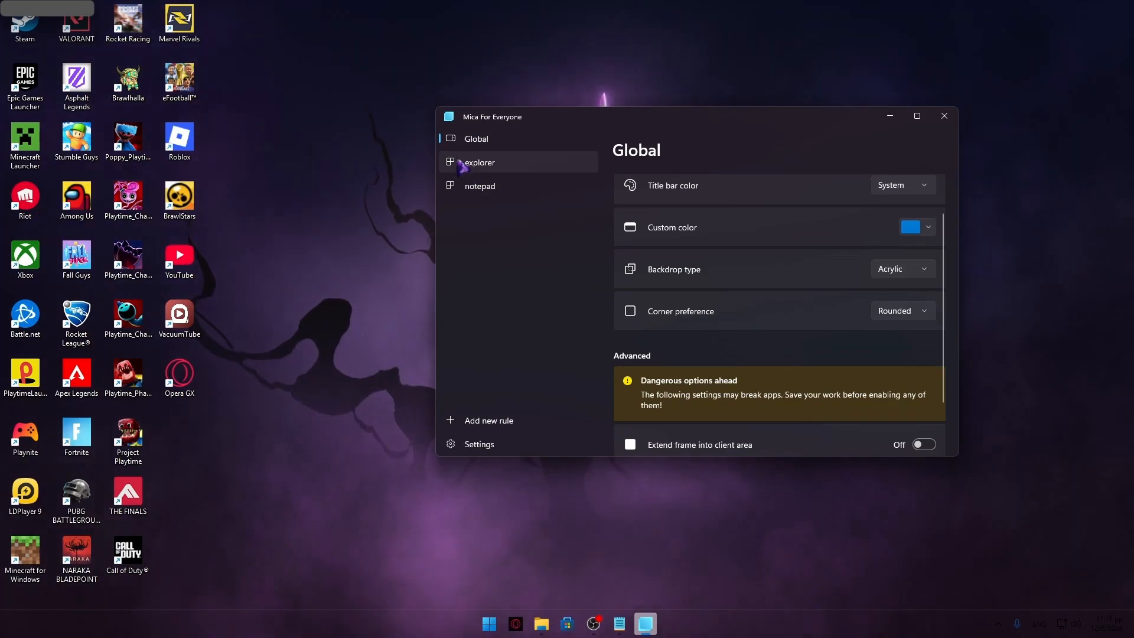
pyautogui.scroll(-1, 874, 303)
pyautogui.scroll(-1, 808, 262)
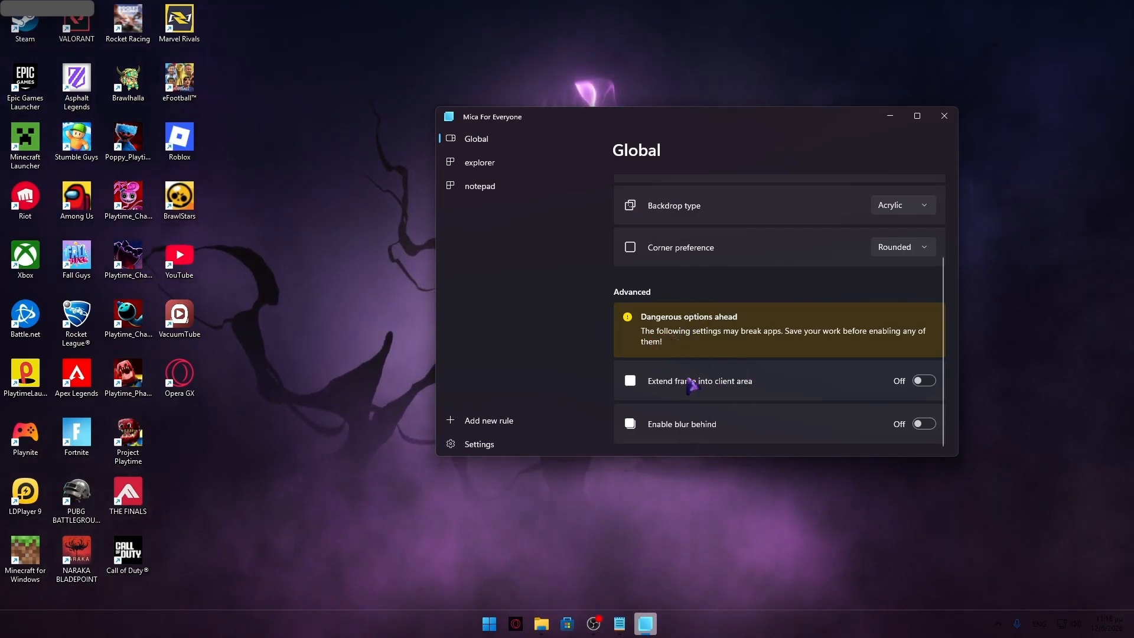
# Step: Show the explorer rule and check its Acrylic effect on a File Explorer window moved around the desktop
pyautogui.click(466, 170)
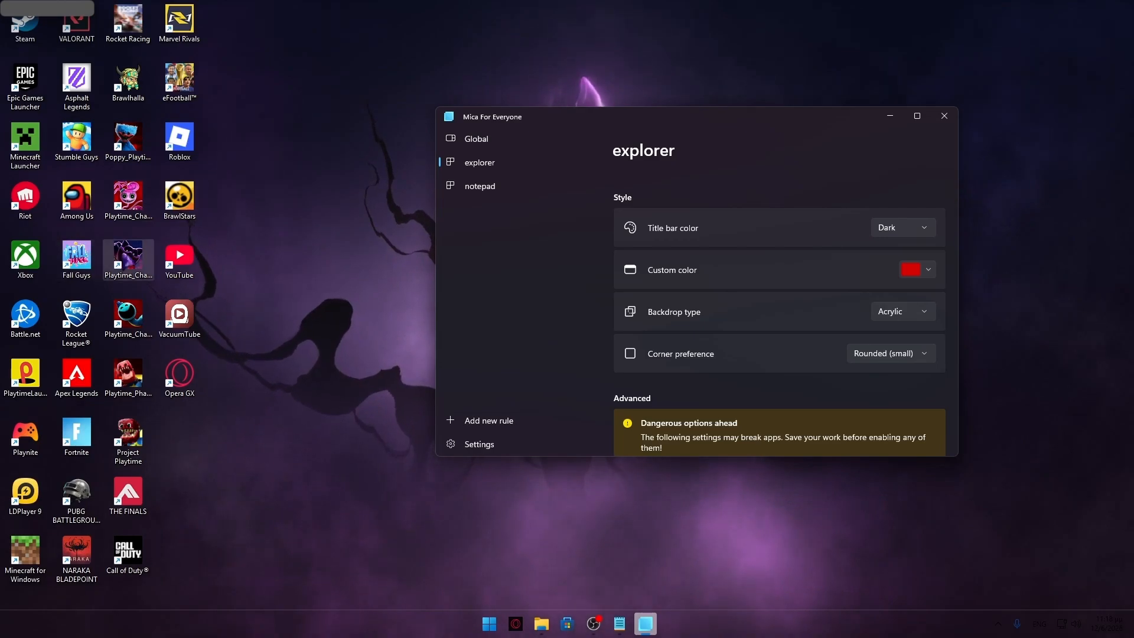
pyautogui.click(424, 309)
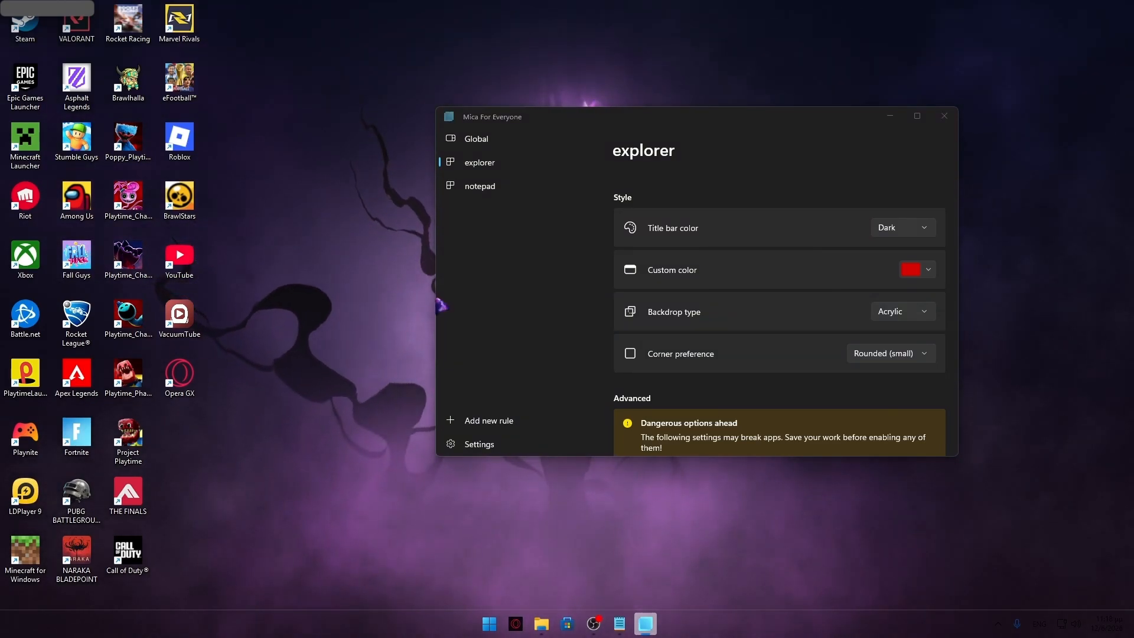
pyautogui.click(542, 623)
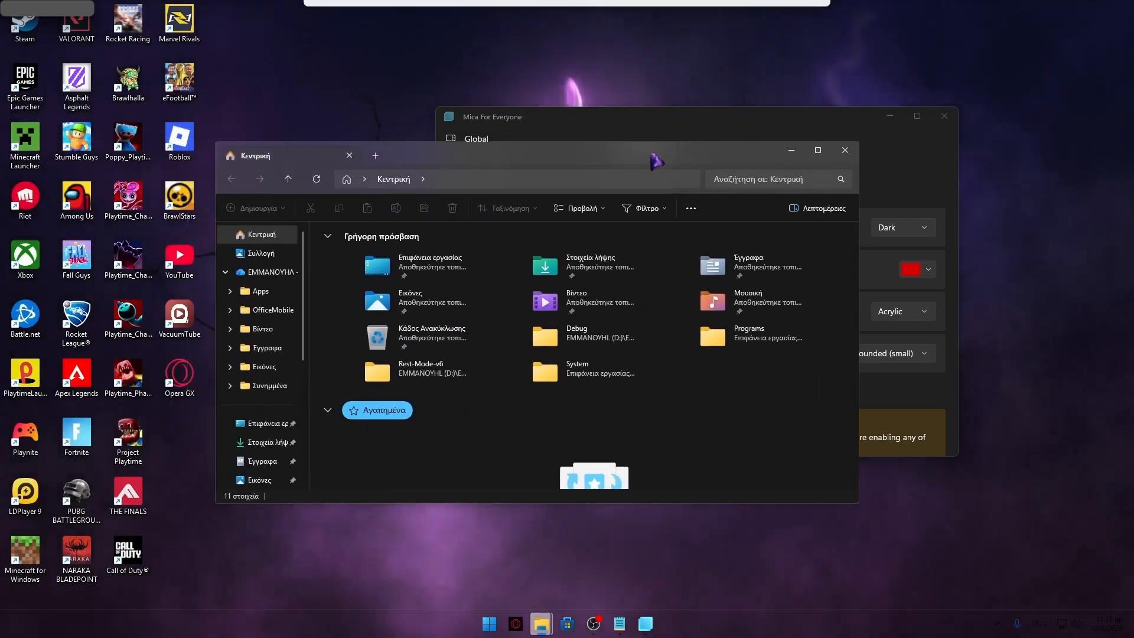
pyautogui.moveTo(657, 161); pyautogui.dragTo(778, 187)
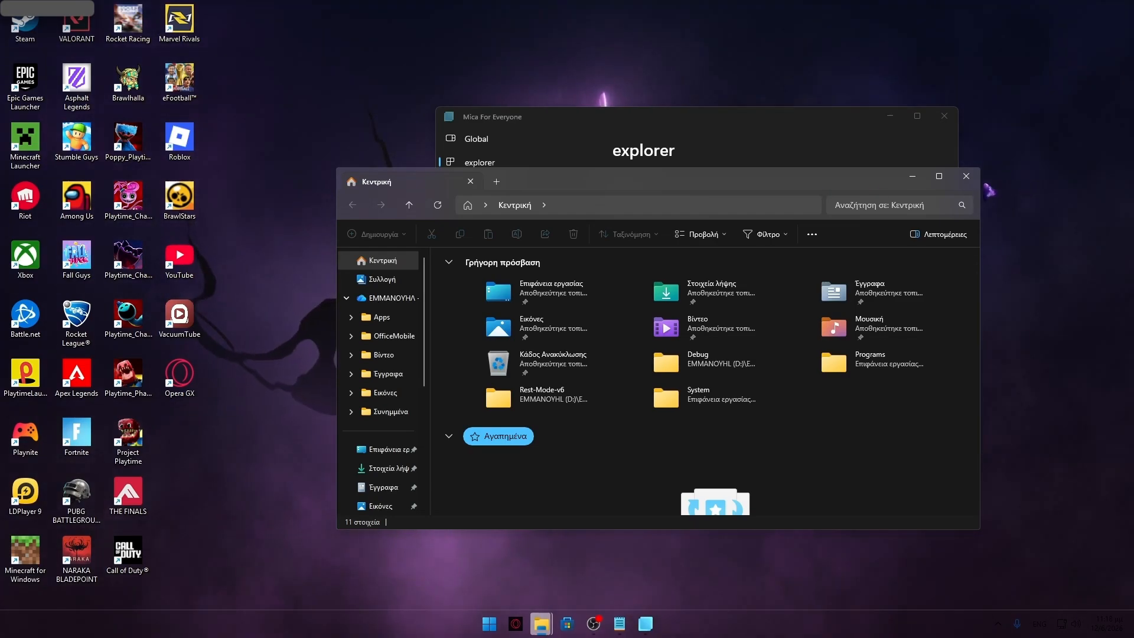
pyautogui.click(966, 176)
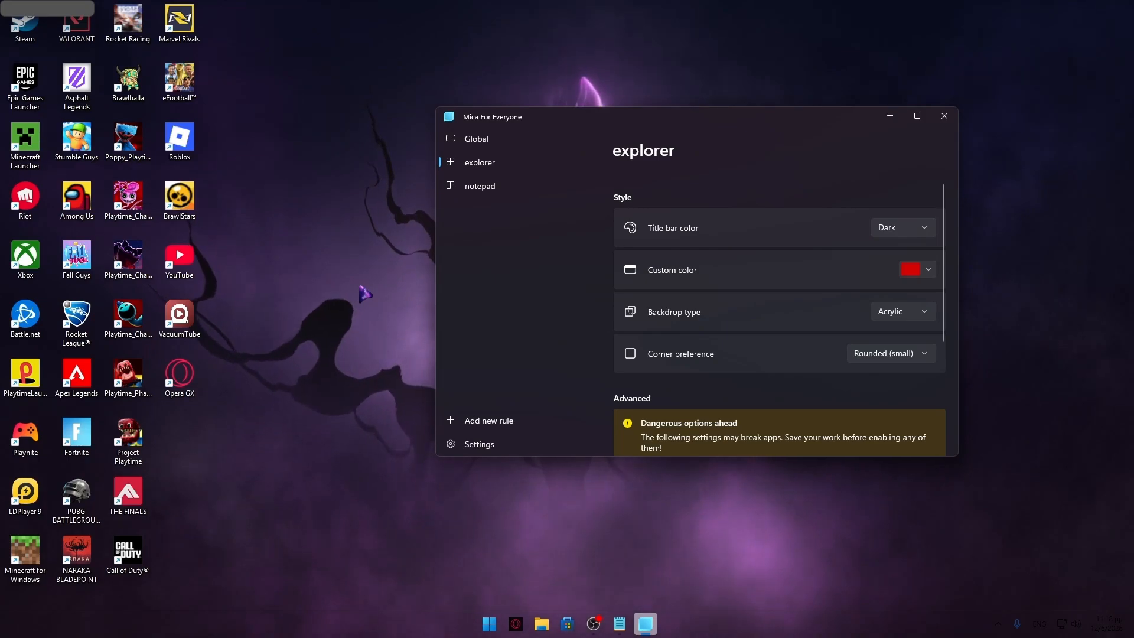
pyautogui.press('super+e')
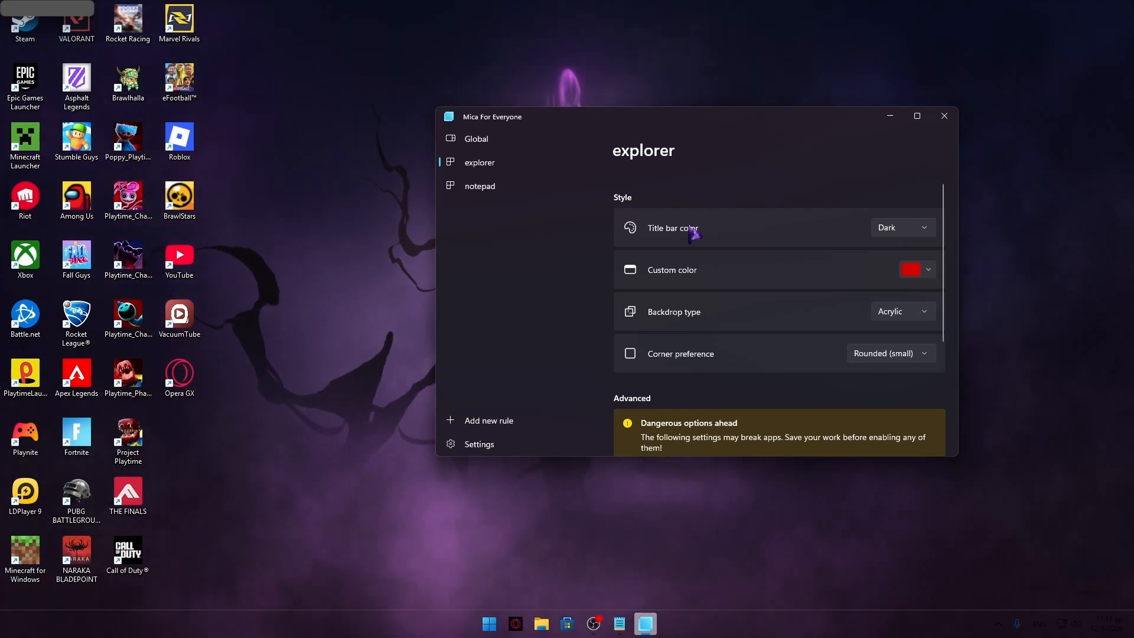
# Step: Review the explorer rule's Corner preference and Title bar color options, and compare the rule with Global
pyautogui.click(857, 354)
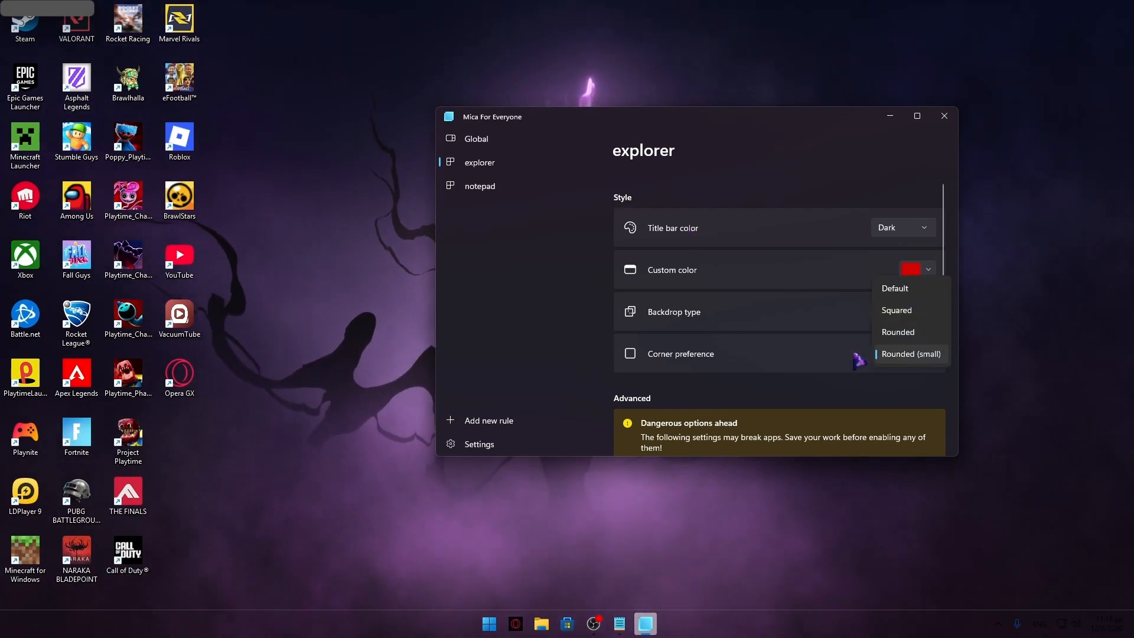
pyautogui.click(877, 353)
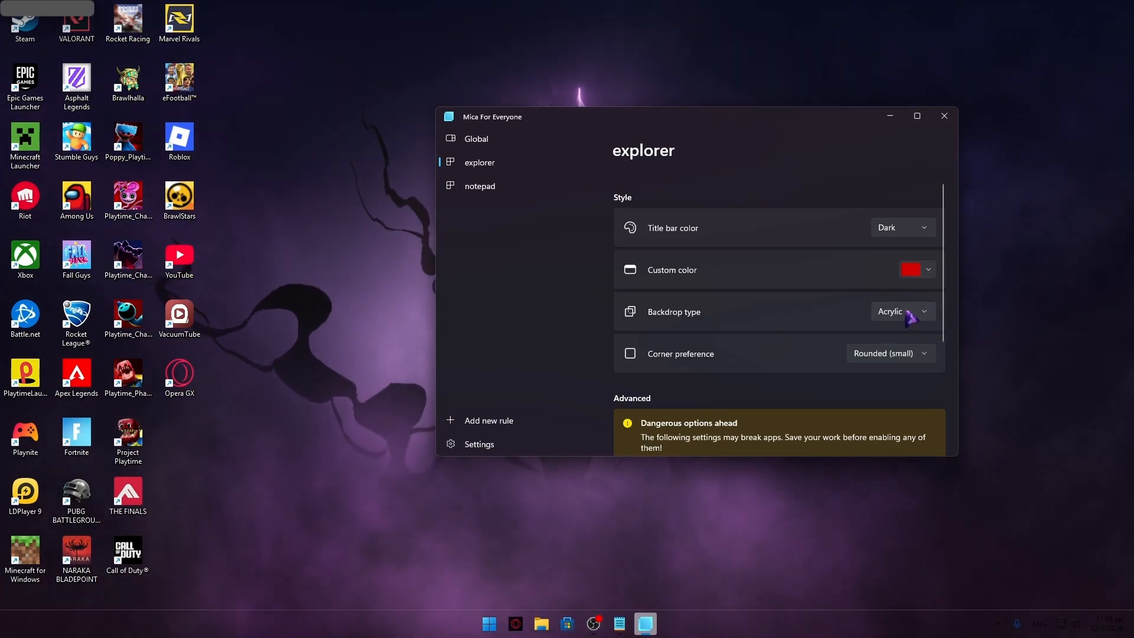
pyautogui.click(533, 143)
pyautogui.click(524, 166)
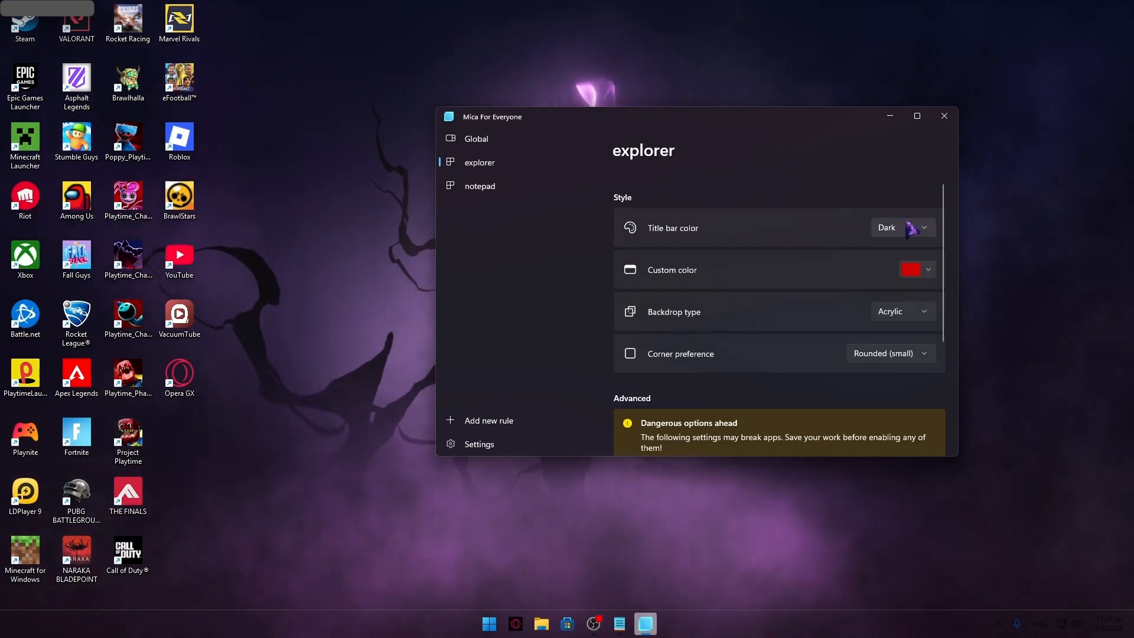
pyautogui.click(912, 228)
pyautogui.click(895, 235)
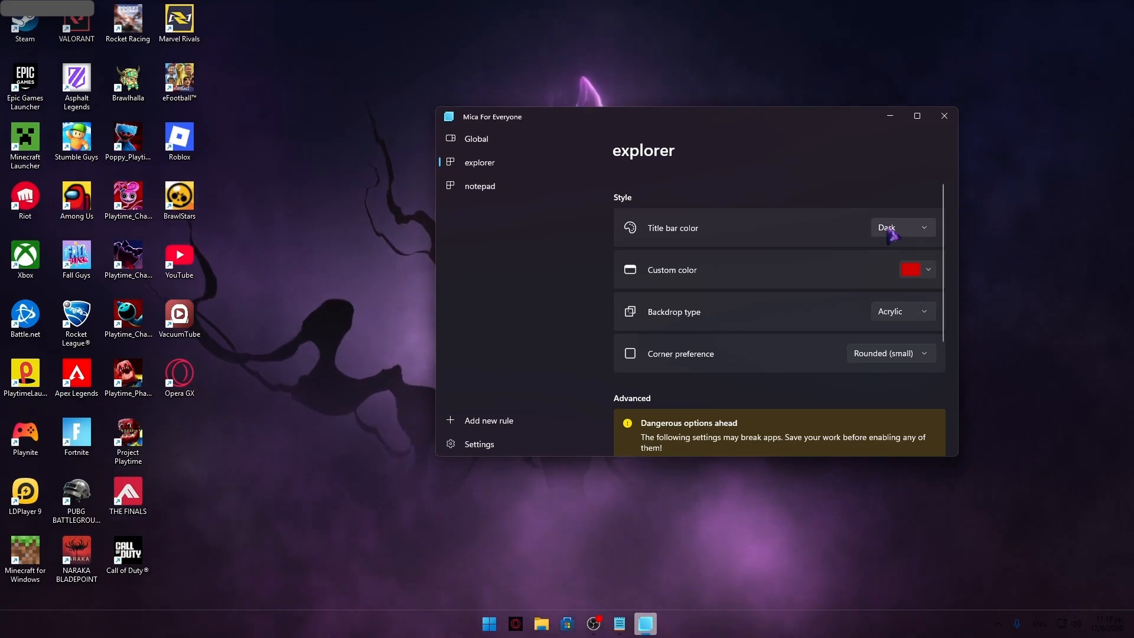
pyautogui.click(472, 139)
pyautogui.click(476, 163)
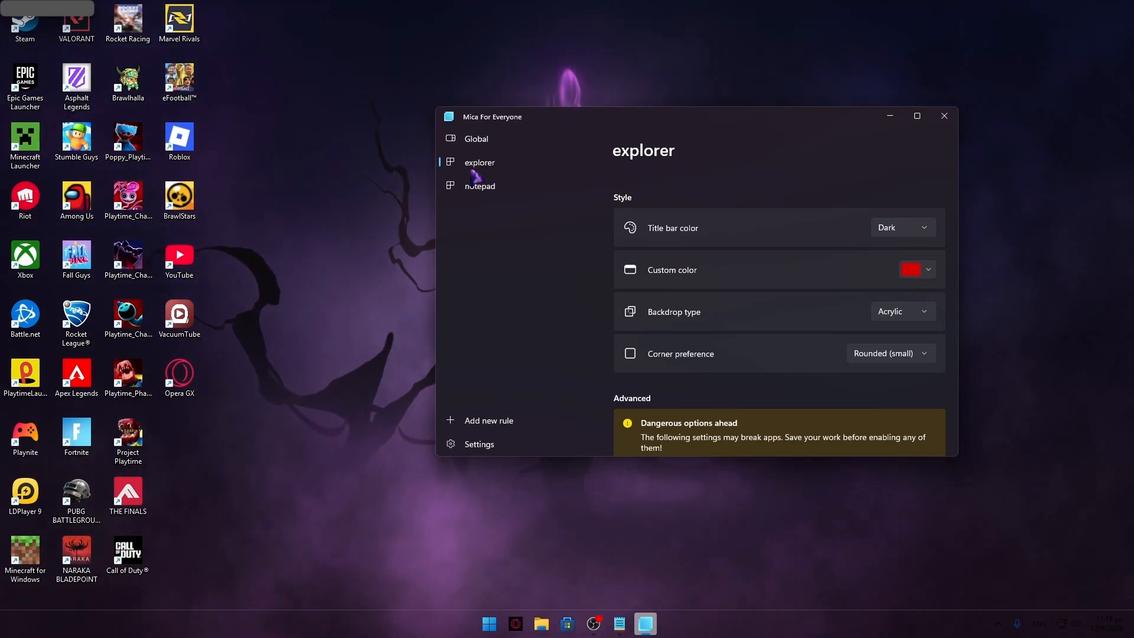
# Step: Switch to Windows Settings and inspect the color mode choices under Personalization > Colors, keeping the custom mode (Προσαρμοσμένη)
pyautogui.press('super+i')
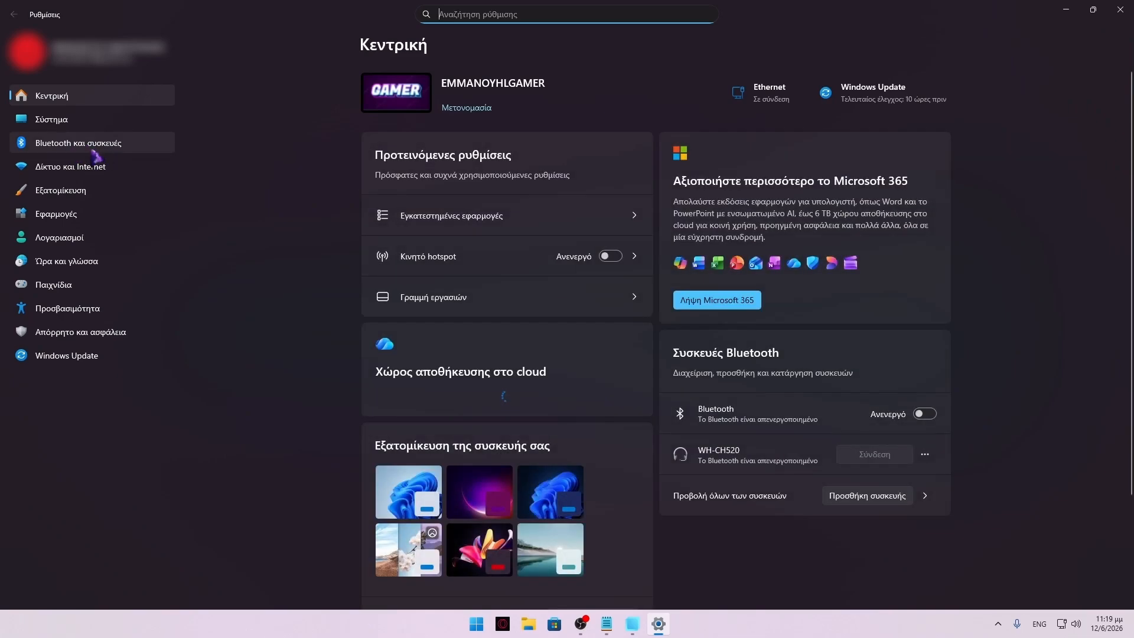
pyautogui.click(89, 189)
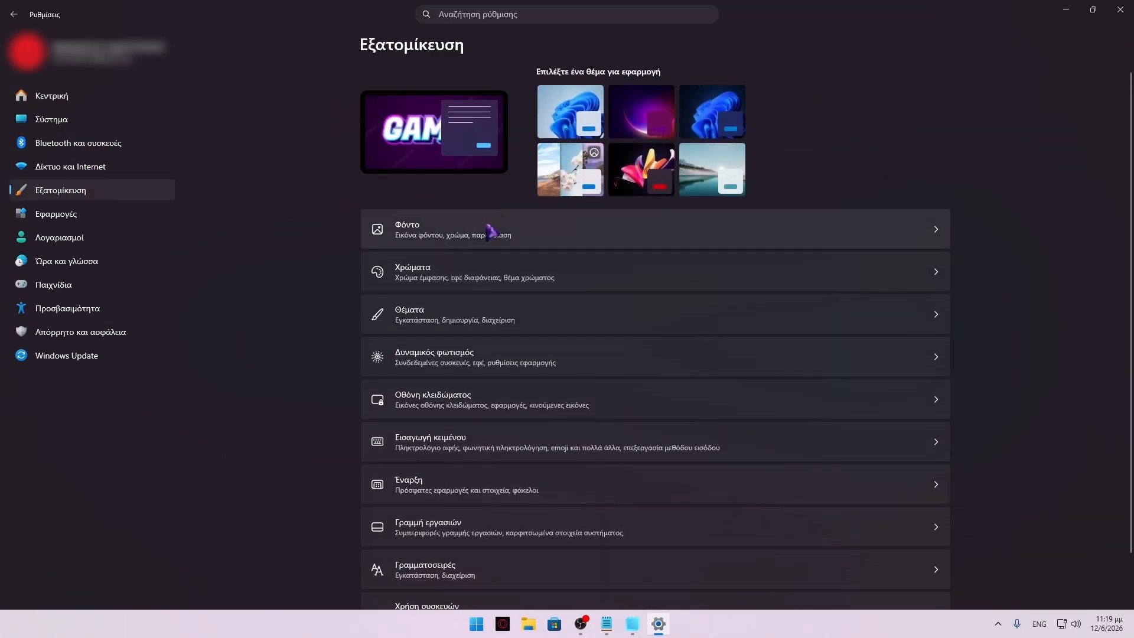
pyautogui.click(490, 277)
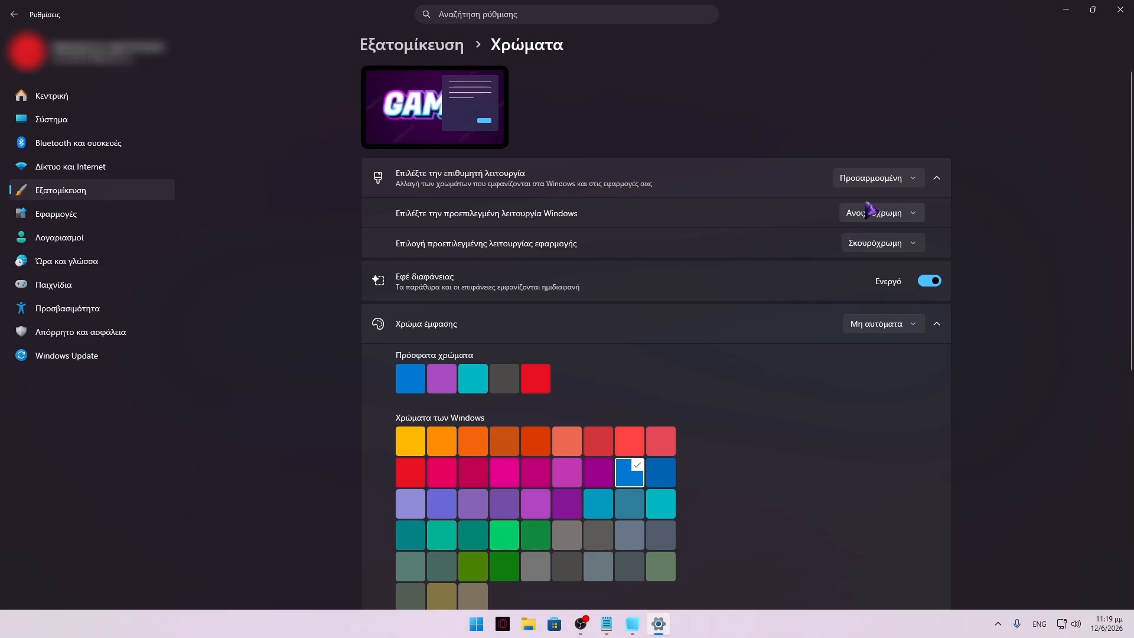
pyautogui.click(901, 179)
pyautogui.click(900, 180)
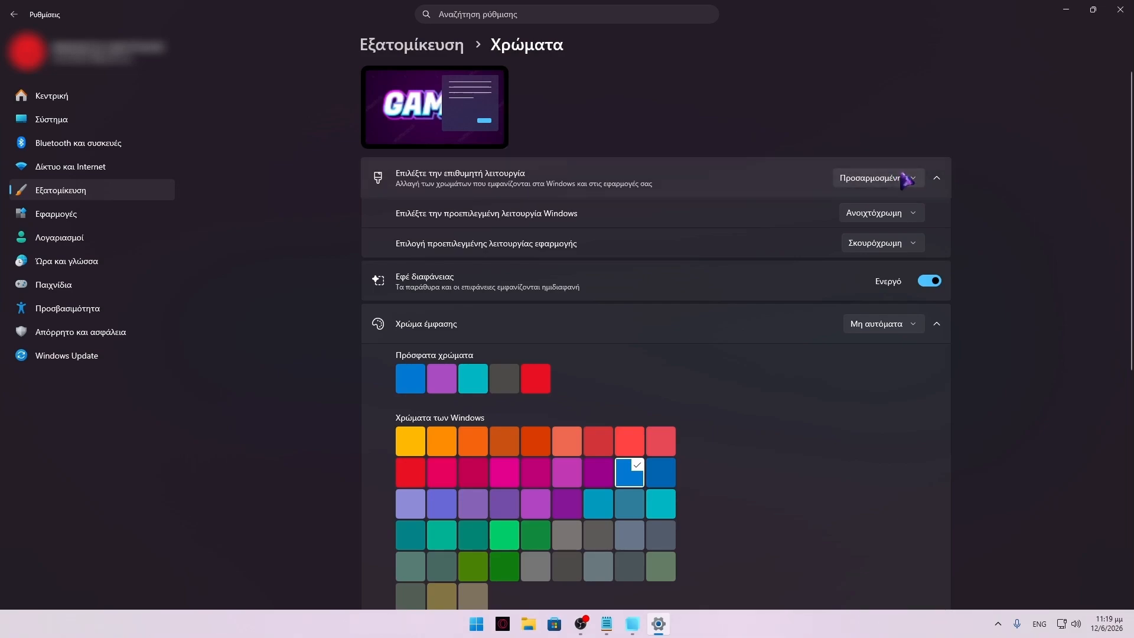
pyautogui.click(905, 182)
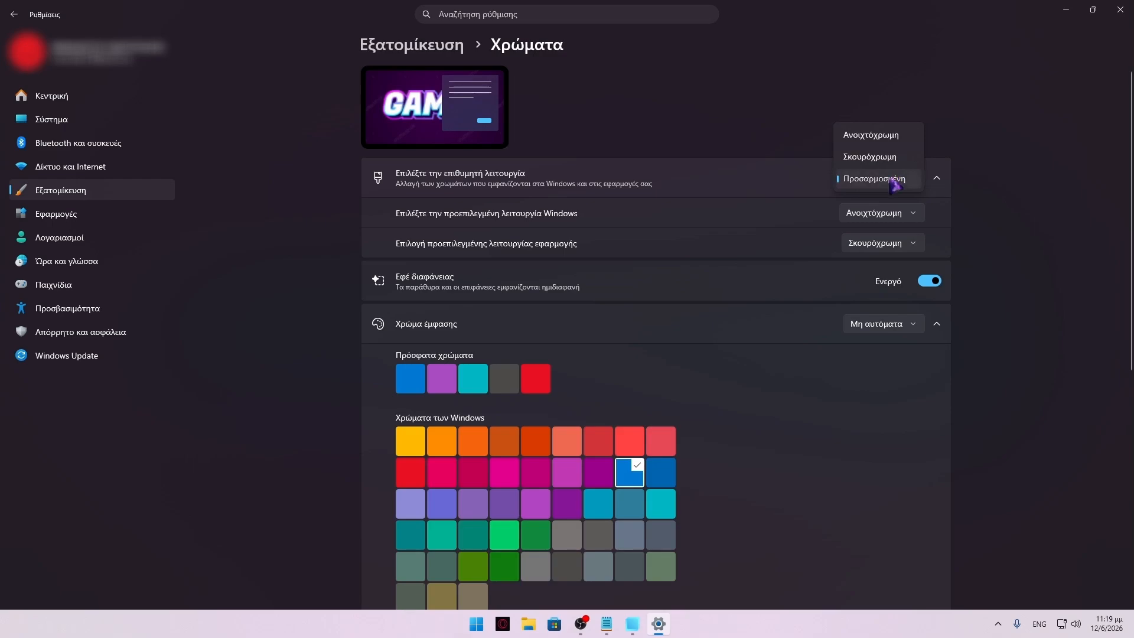
pyautogui.click(896, 186)
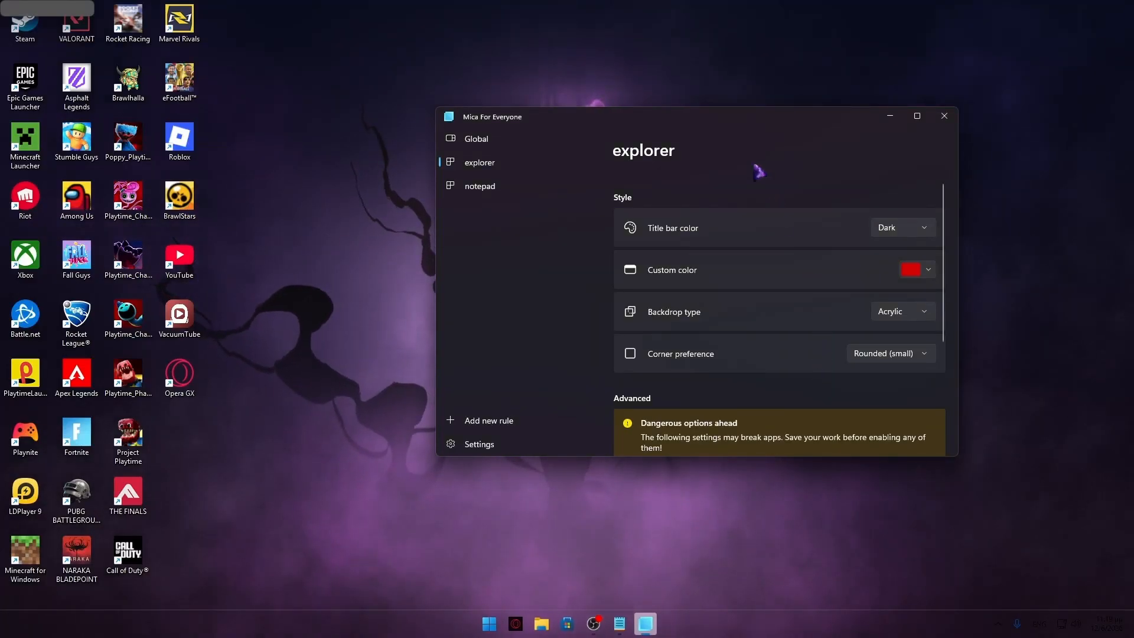
# Step: Show the notepad rule in Mica For Everyone and set its Title bar color to Custom
pyautogui.click(742, 101)
pyautogui.click(532, 153)
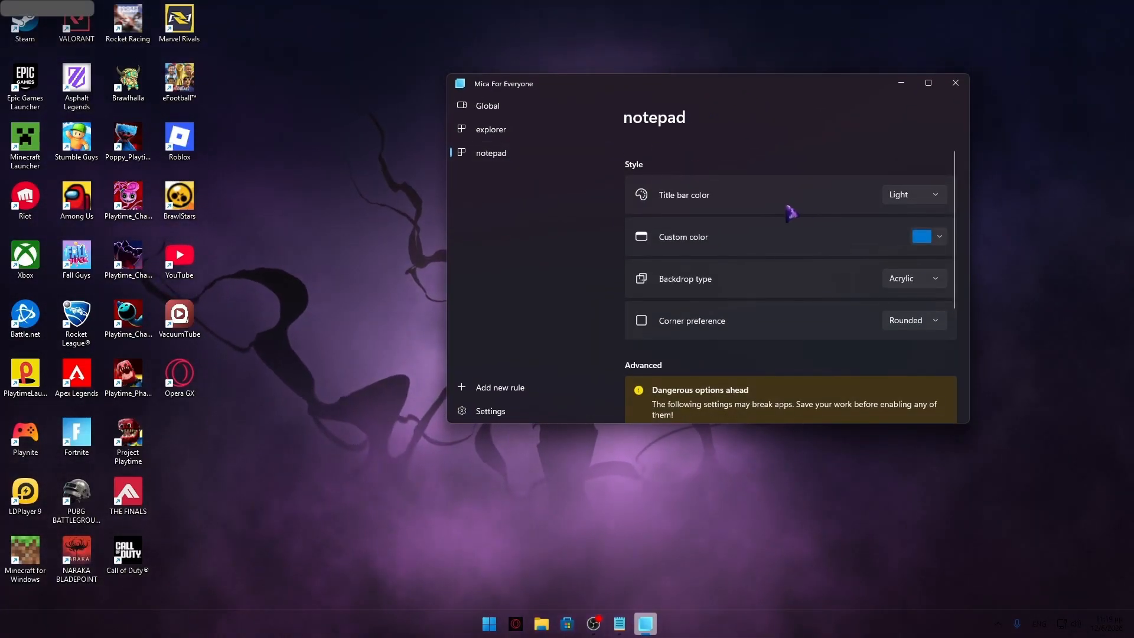
pyautogui.click(620, 624)
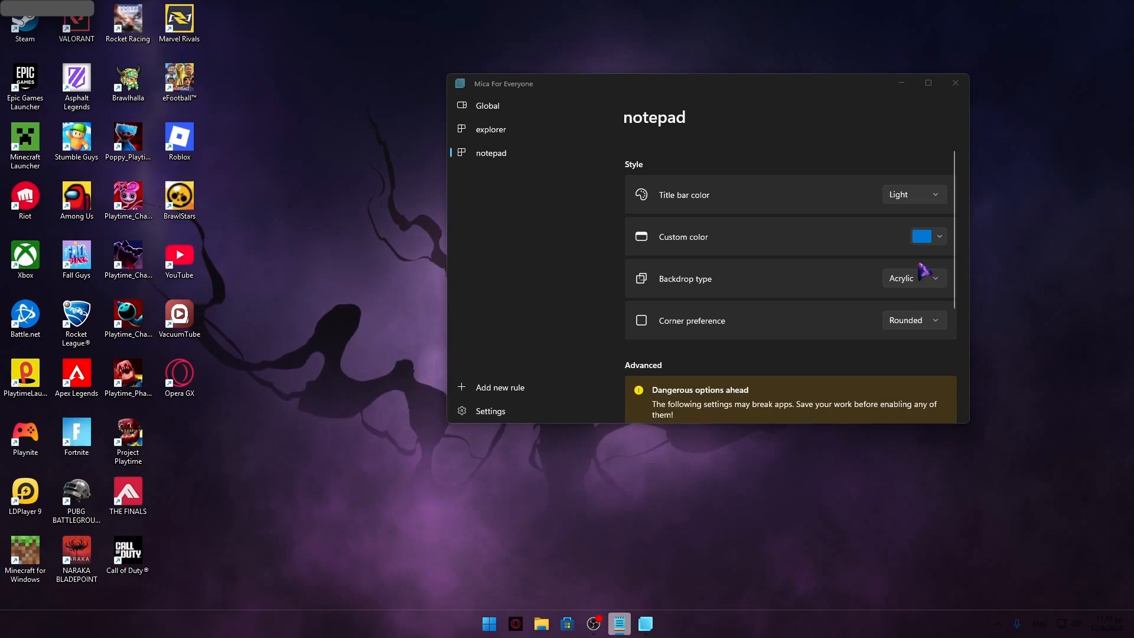
pyautogui.click(940, 236)
pyautogui.click(939, 237)
pyautogui.click(936, 197)
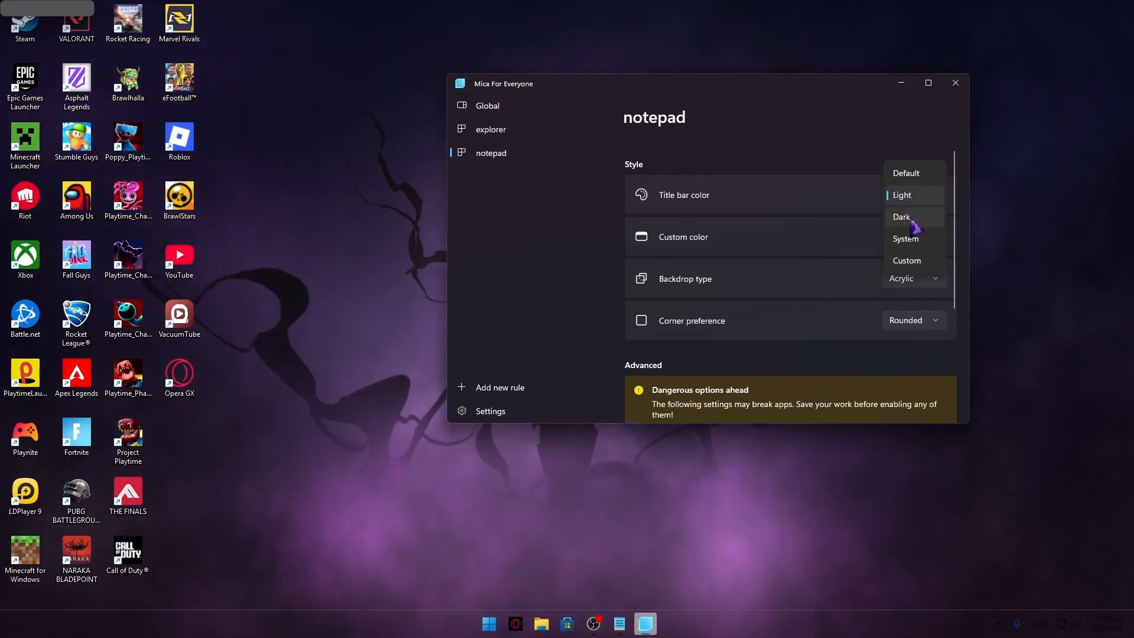
pyautogui.click(908, 261)
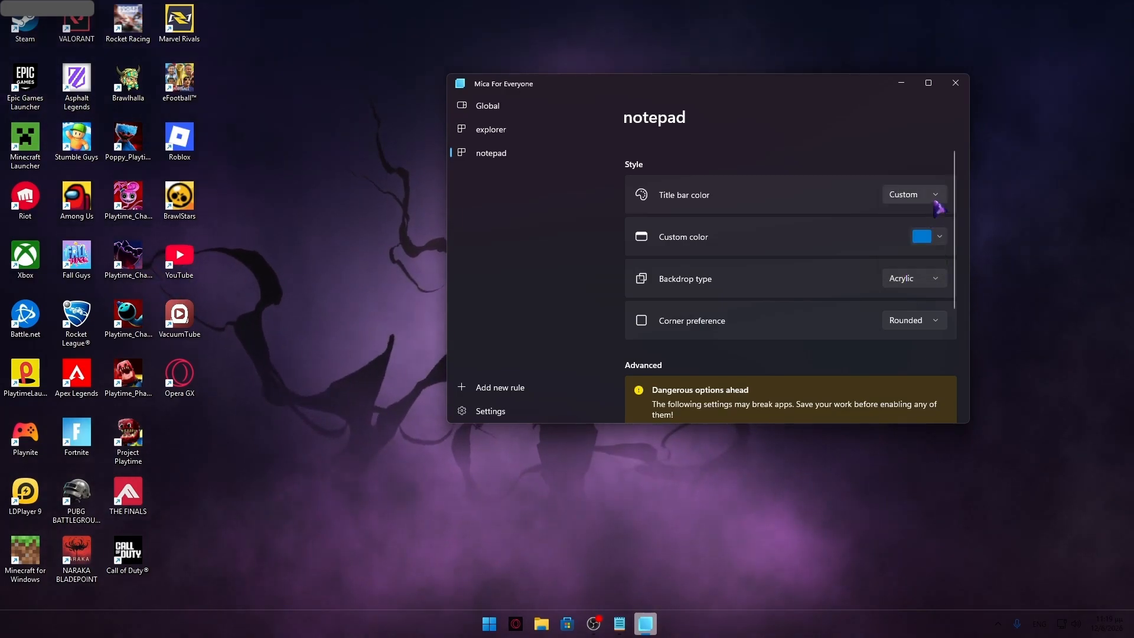
# Step: Try other Title bar color options for the notepad rule and set it to System
pyautogui.click(935, 200)
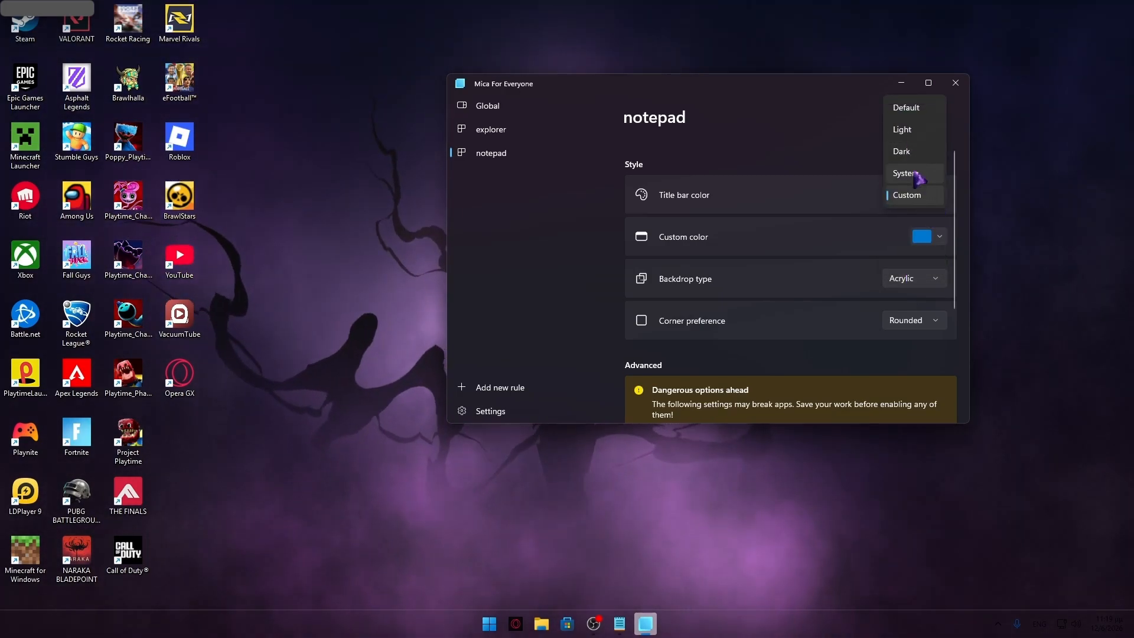
pyautogui.click(916, 173)
pyautogui.click(917, 192)
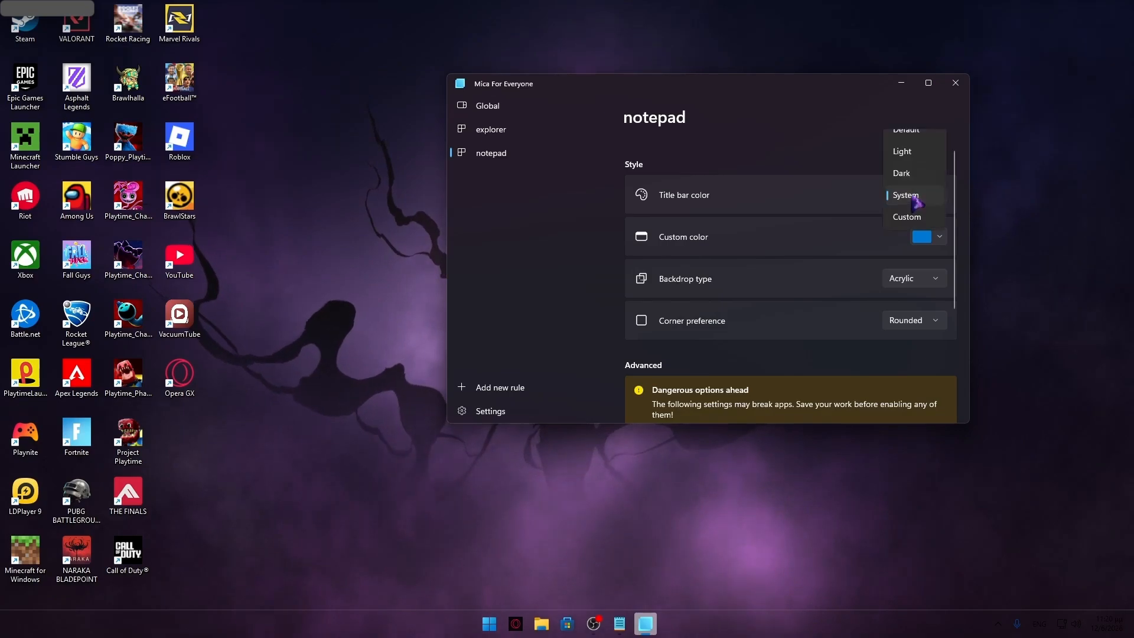
pyautogui.click(916, 176)
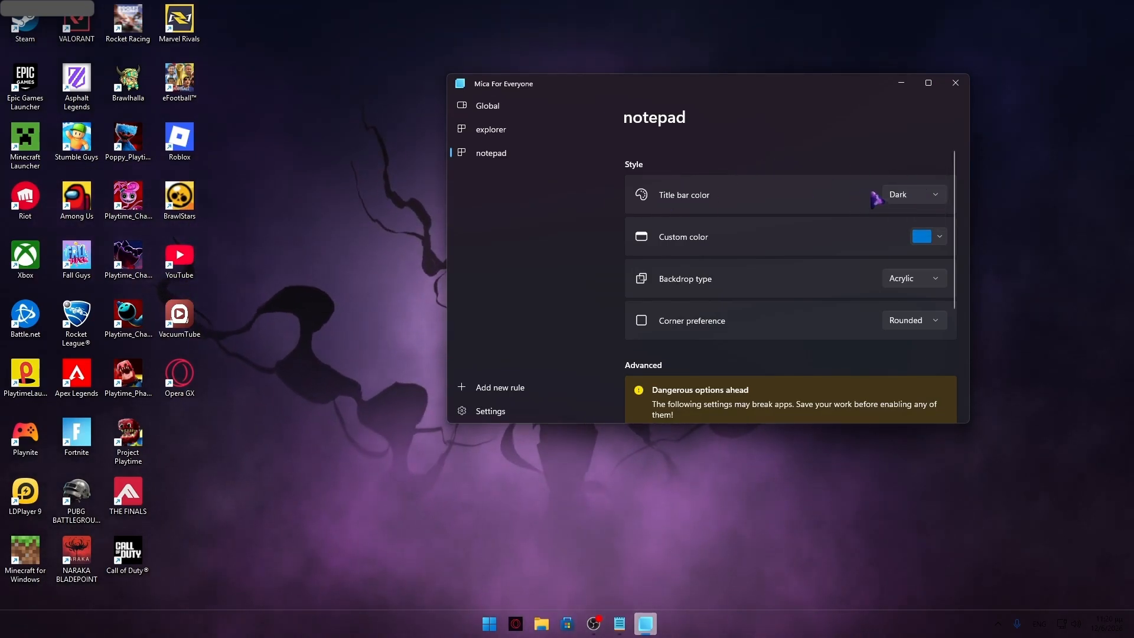
pyautogui.click(889, 194)
pyautogui.click(901, 214)
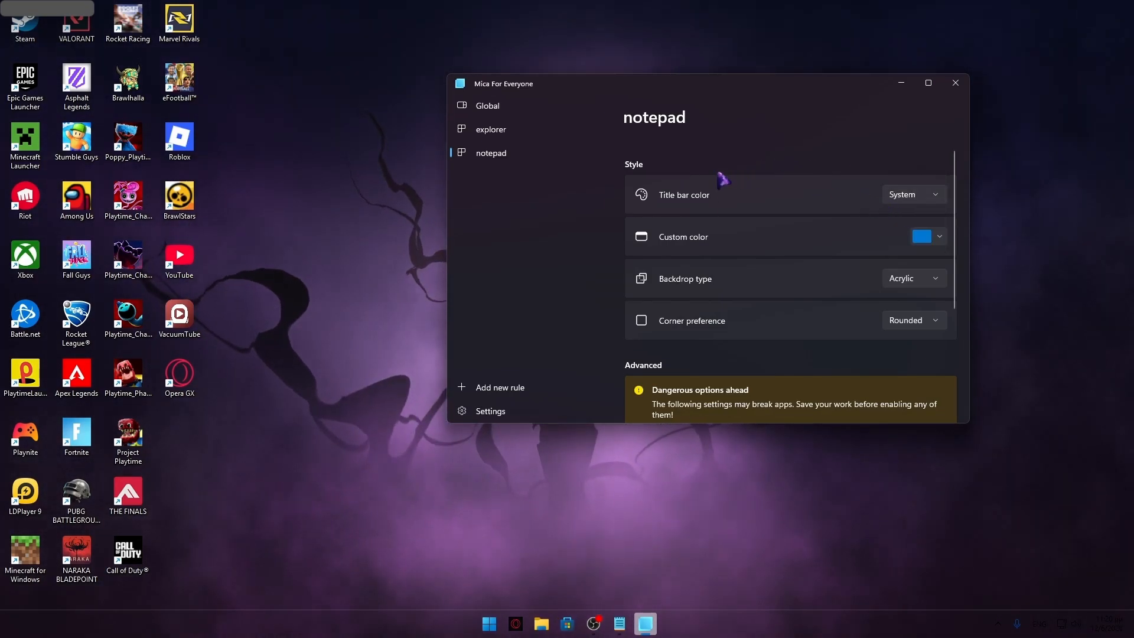
# Step: Set the explorer rule's Title bar color to System
pyautogui.click(503, 136)
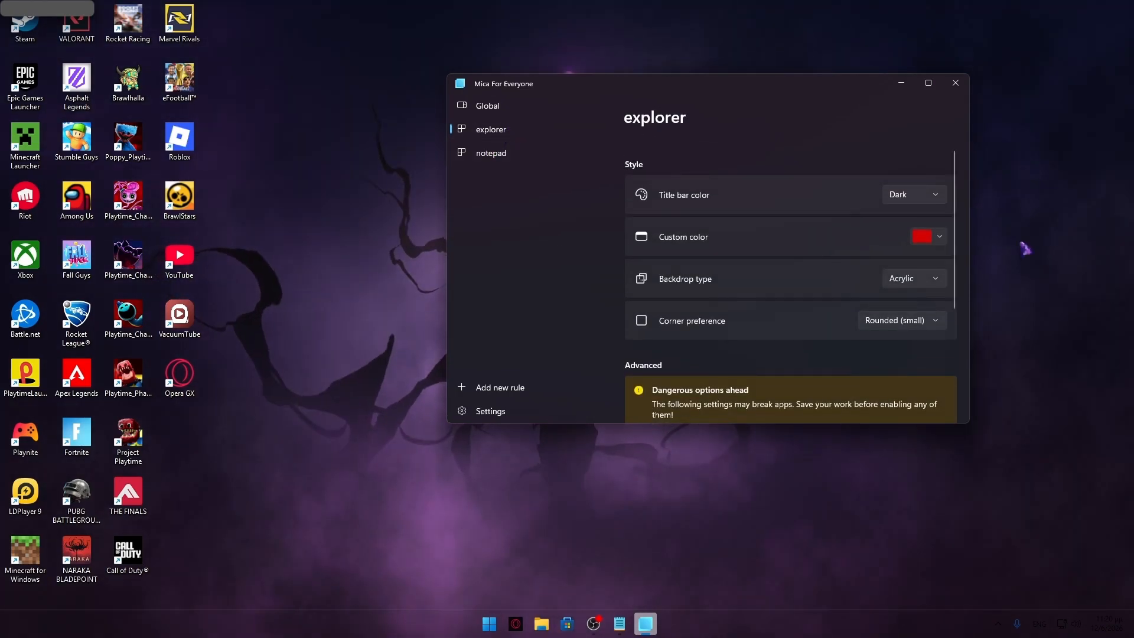
pyautogui.click(915, 194)
pyautogui.click(913, 216)
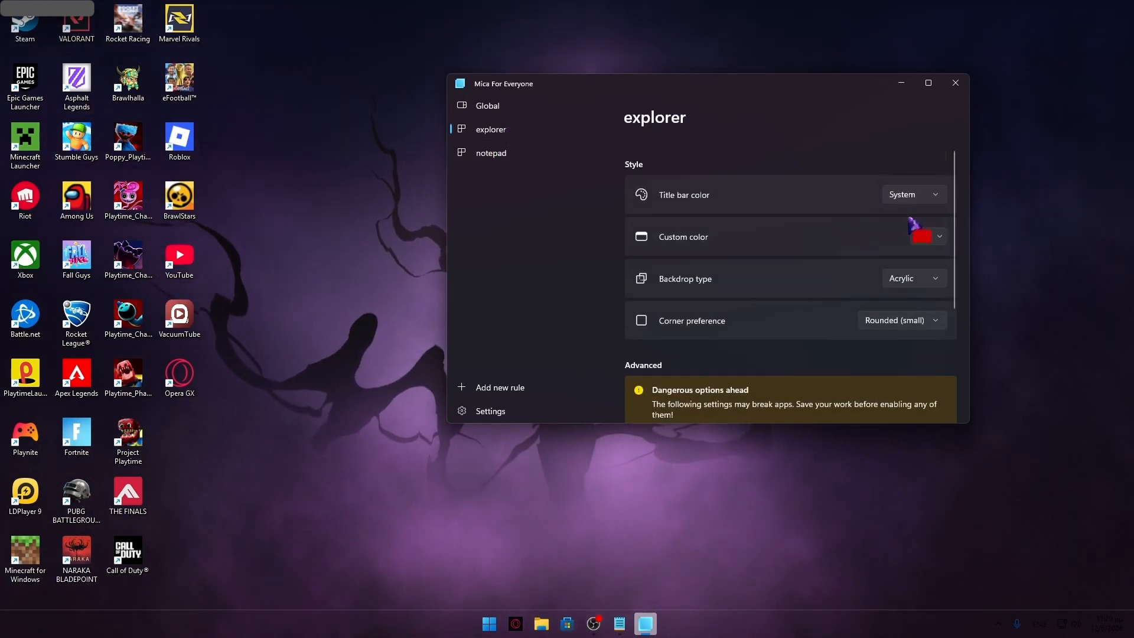
# Step: Review the Global, explorer and notepad rules and the rule types offered for a new rule, then close Mica For Everyone
pyautogui.click(525, 113)
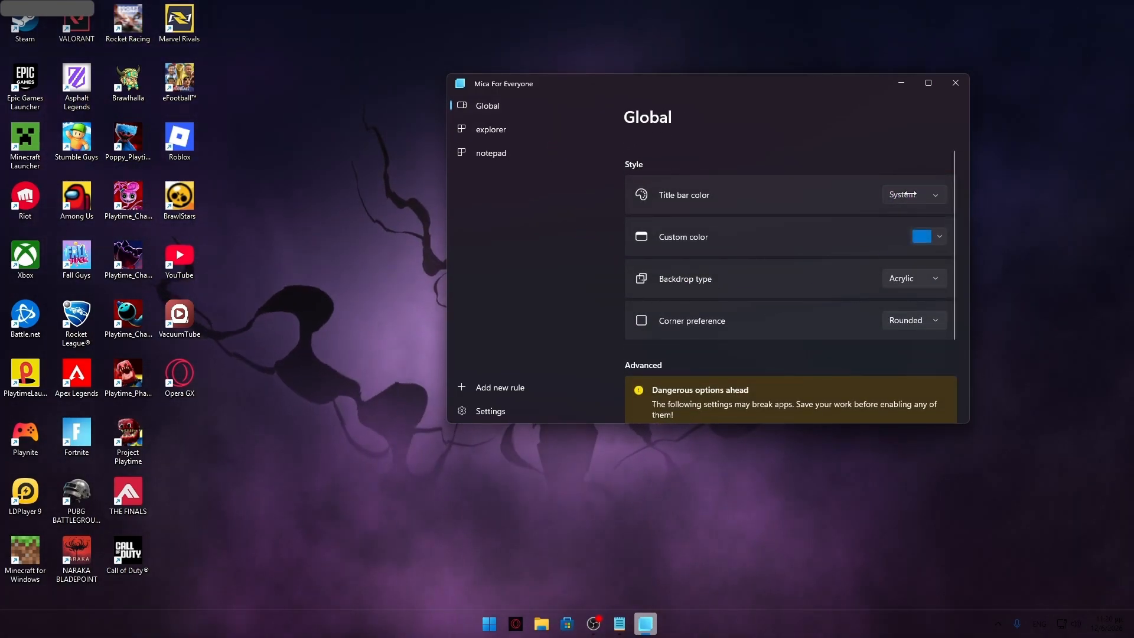
pyautogui.click(910, 193)
pyautogui.click(910, 194)
pyautogui.click(493, 130)
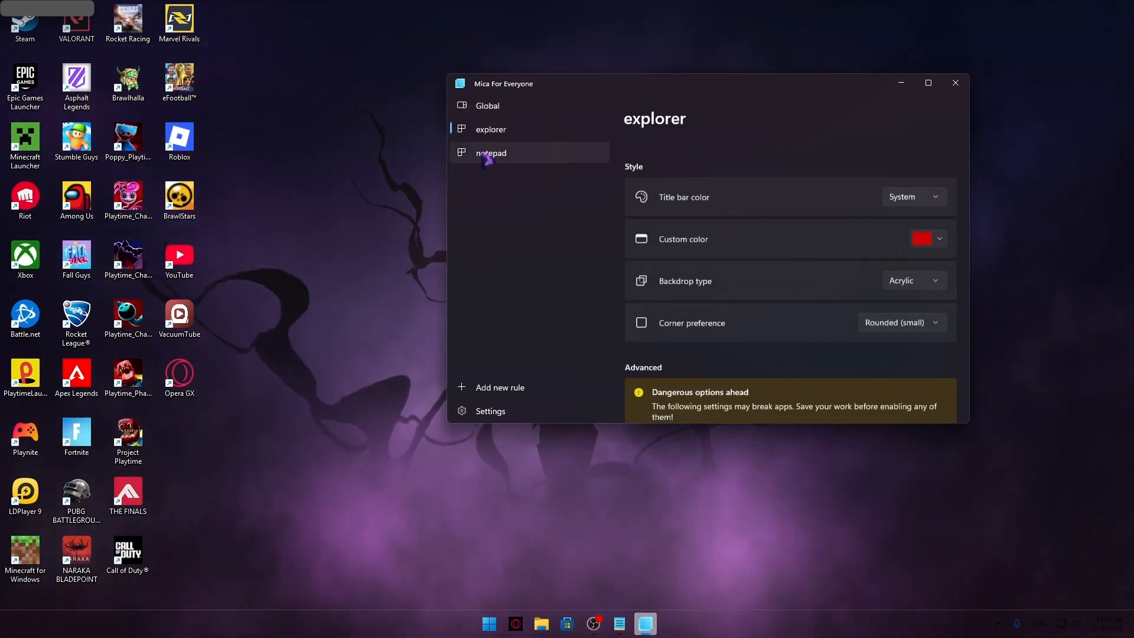
pyautogui.click(488, 155)
pyautogui.scroll(-3, 779, 166)
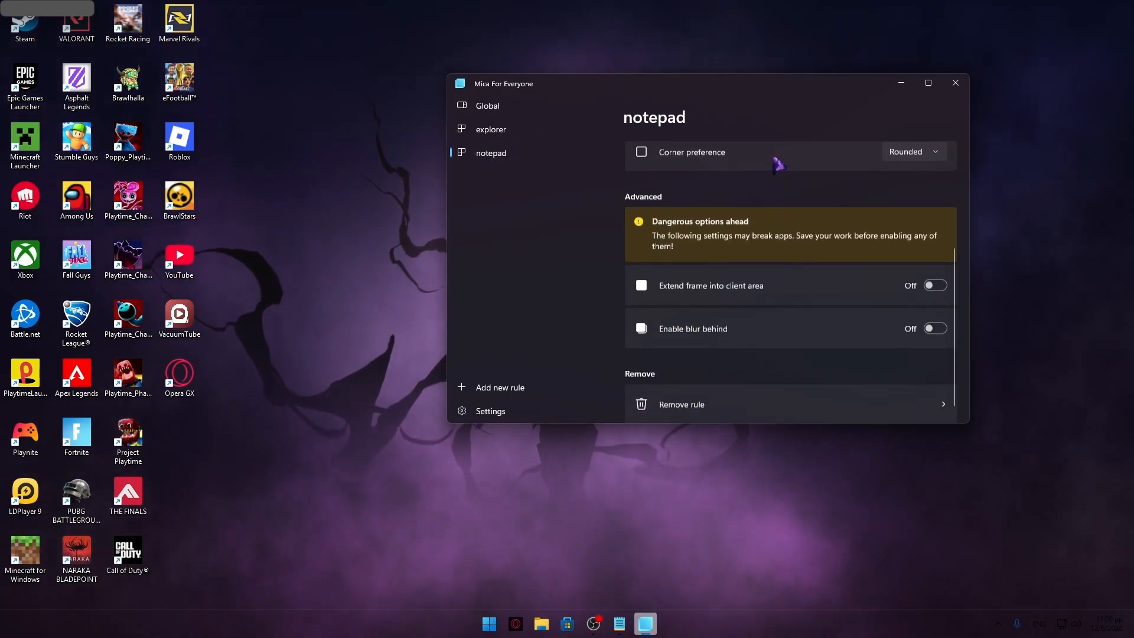
pyautogui.click(538, 389)
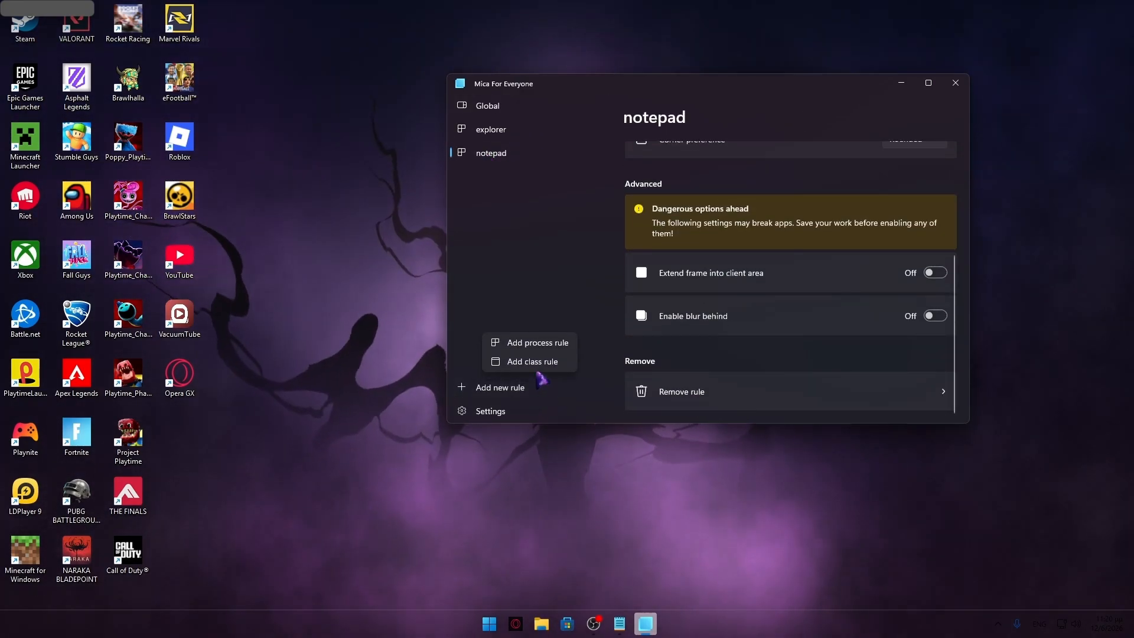
pyautogui.click(956, 83)
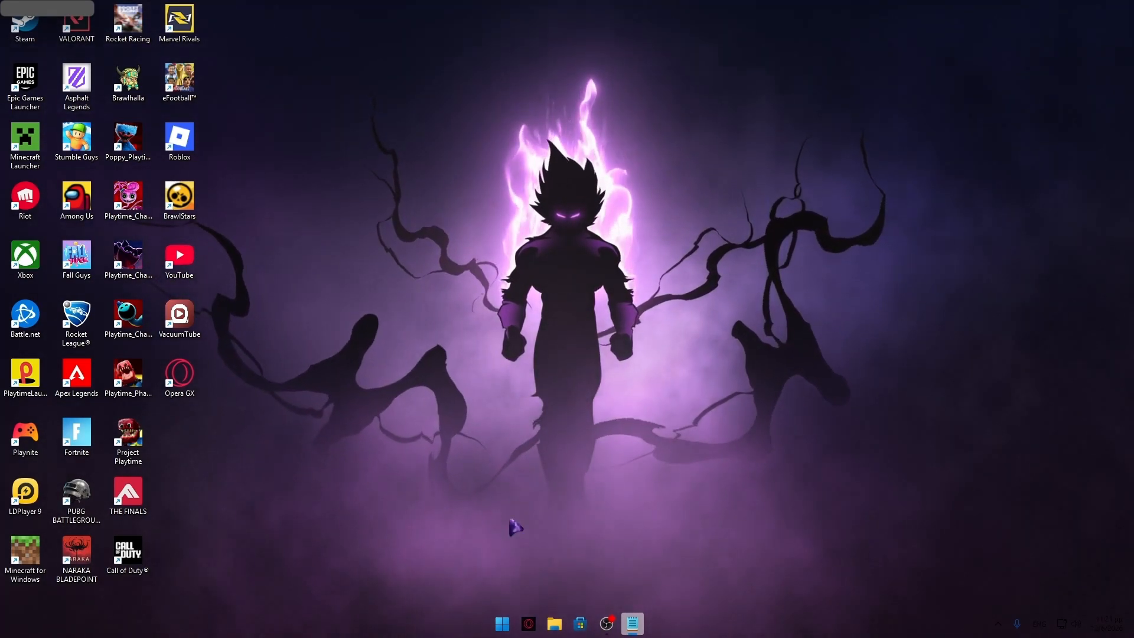
# Step: Reopen Mica For Everyone from the M section of the Start menu's app list
pyautogui.press('super')
pyautogui.scroll(-10, 507, 391)
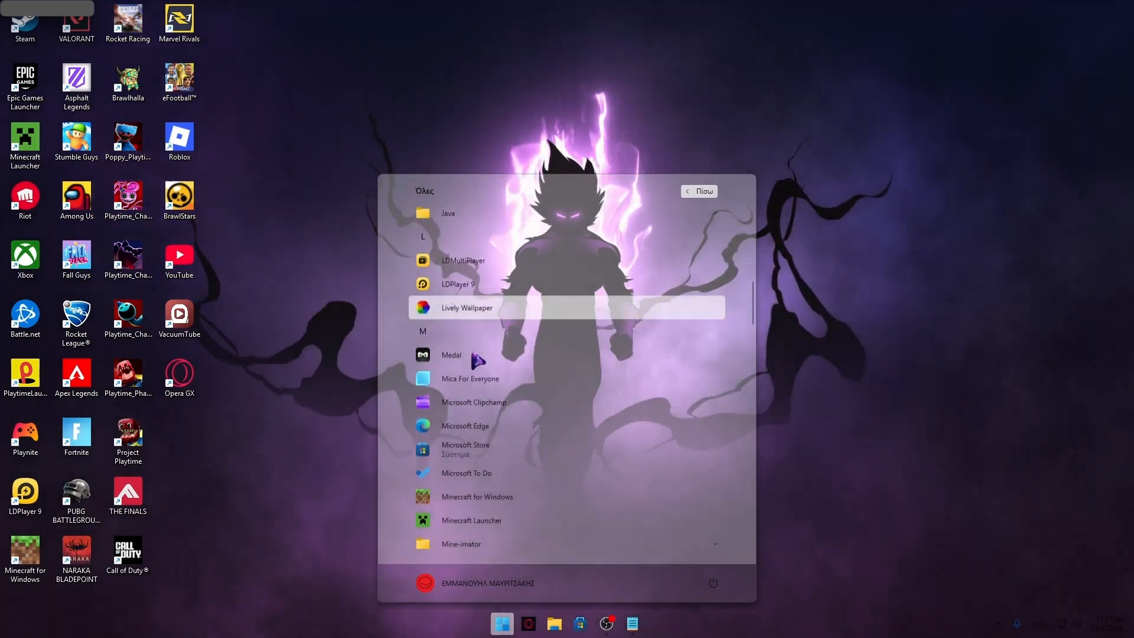
pyautogui.scroll(-15, 473, 355)
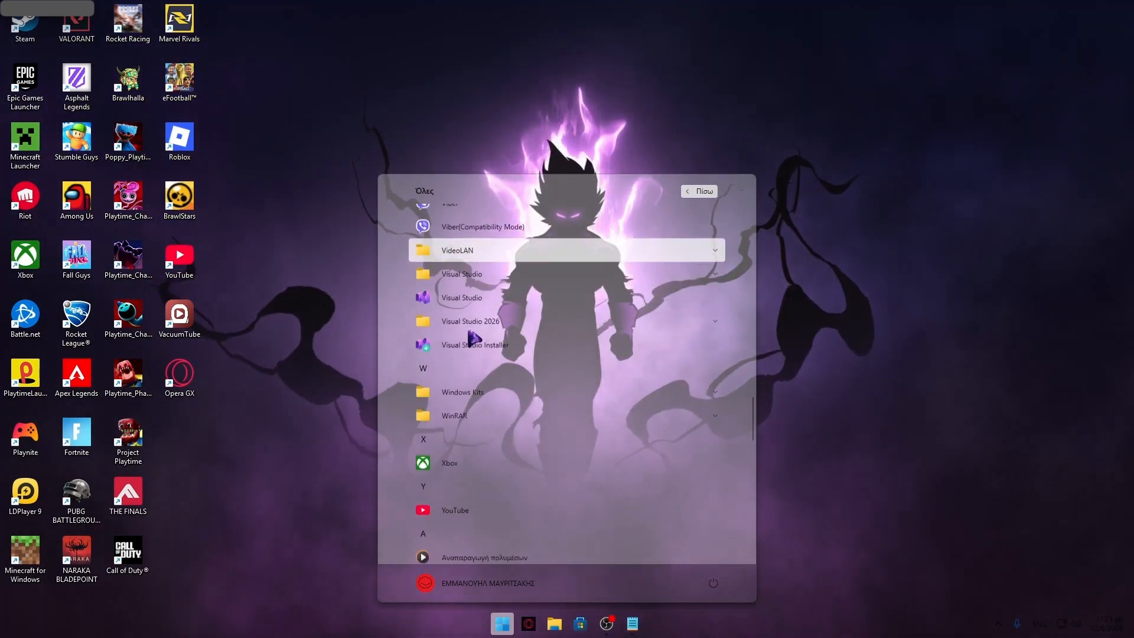
pyautogui.click(431, 441)
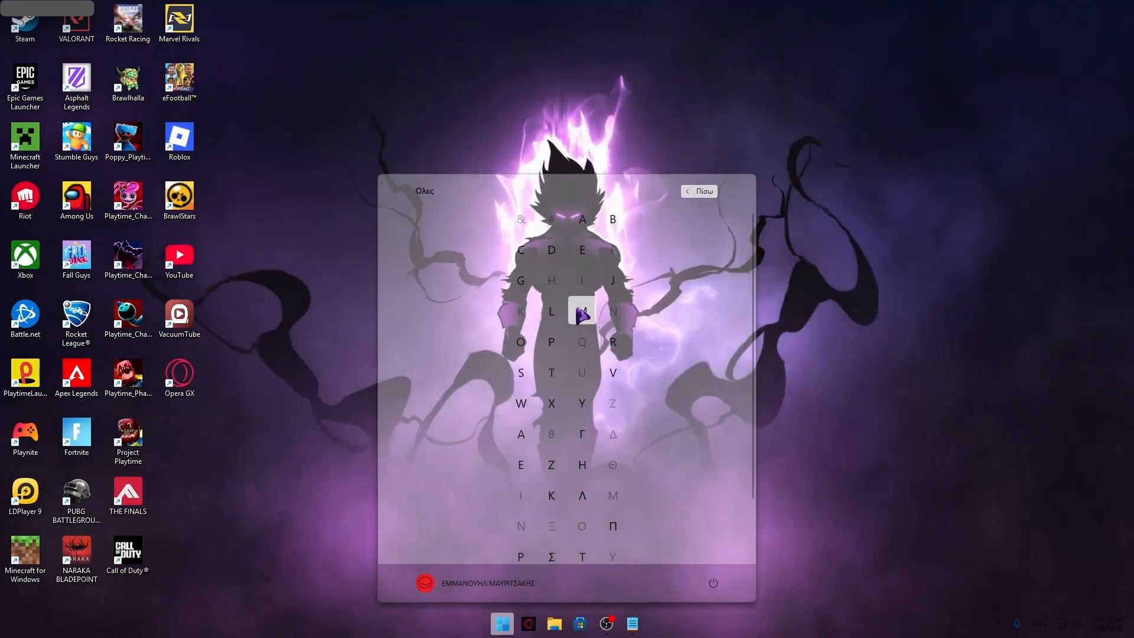
pyautogui.click(582, 313)
pyautogui.click(443, 262)
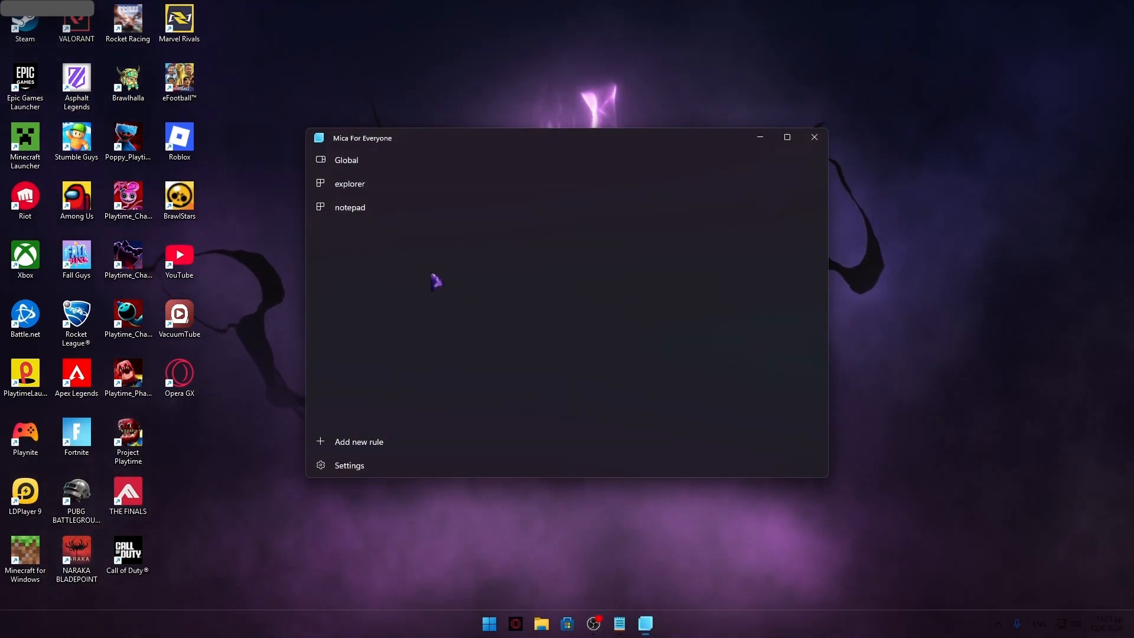
# Step: Show the process and class choices for a new rule, and close Mica For Everyone and the remaining Notepad window
pyautogui.click(360, 449)
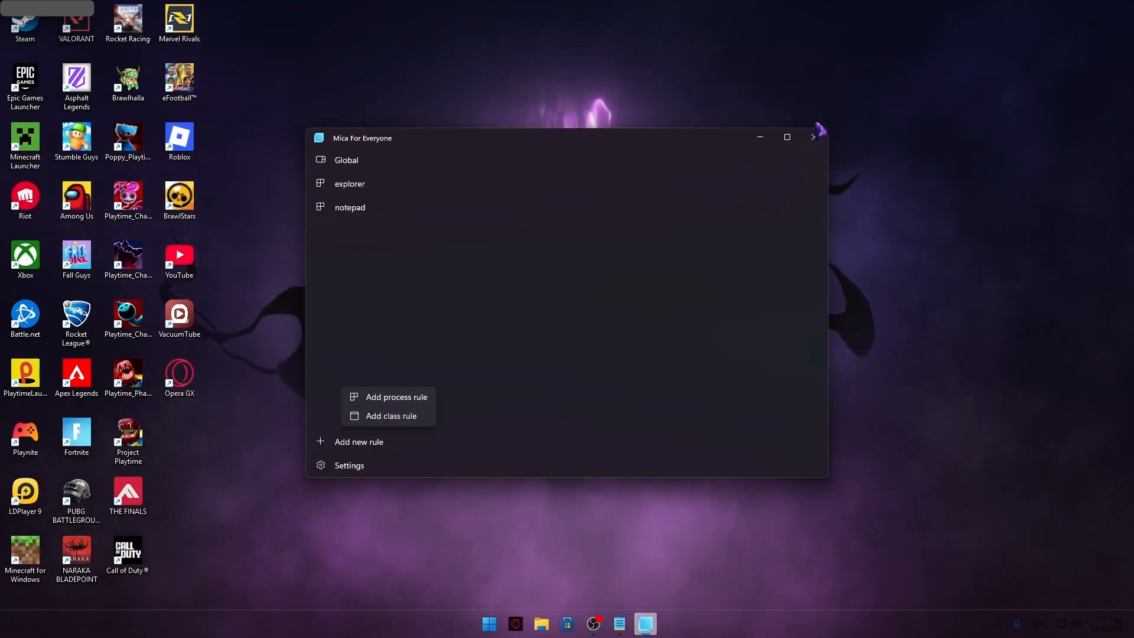
pyautogui.click(814, 142)
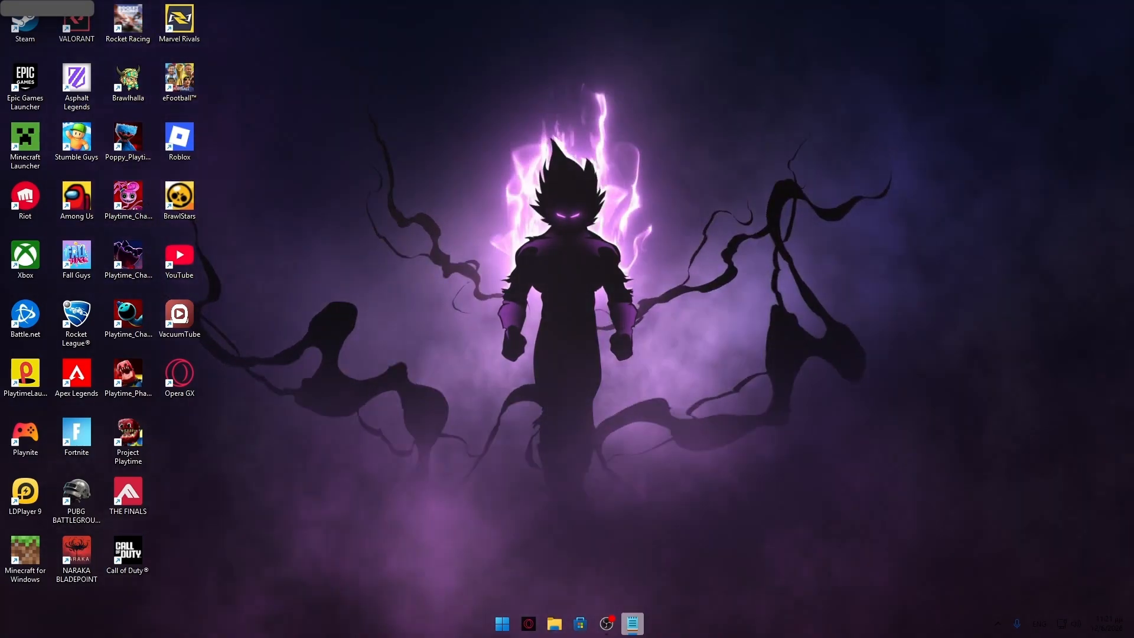
pyautogui.hotkey('alt', 'F4')
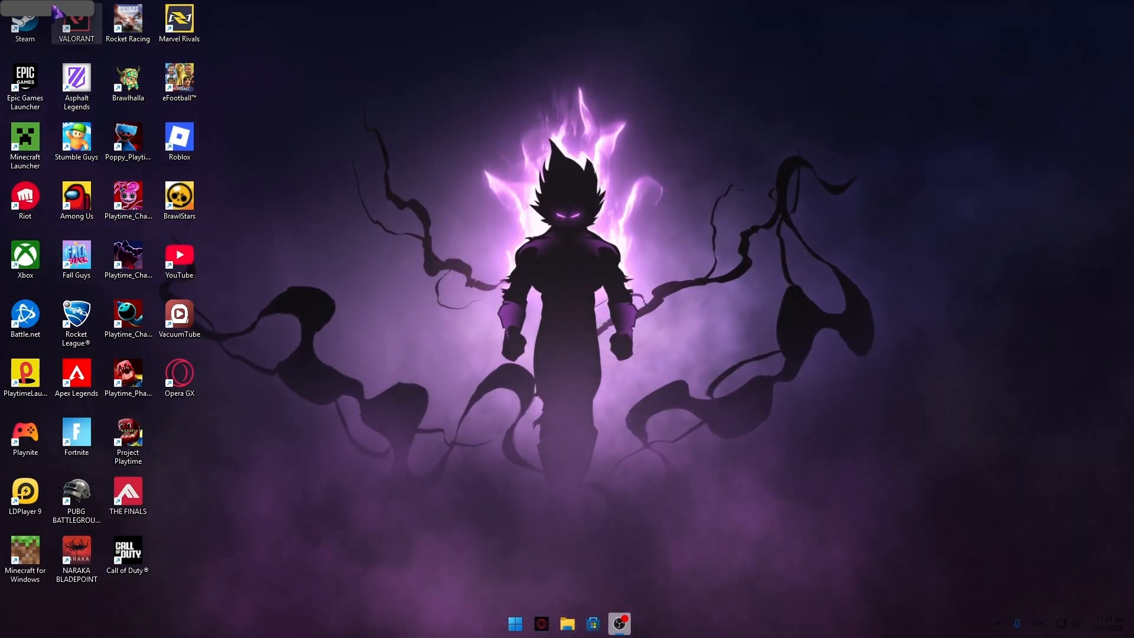
# Step: Switch to Task Manager (Διαχείριση εργασιών) and try filtering its processes by "DMW"
pyautogui.click(534, 286)
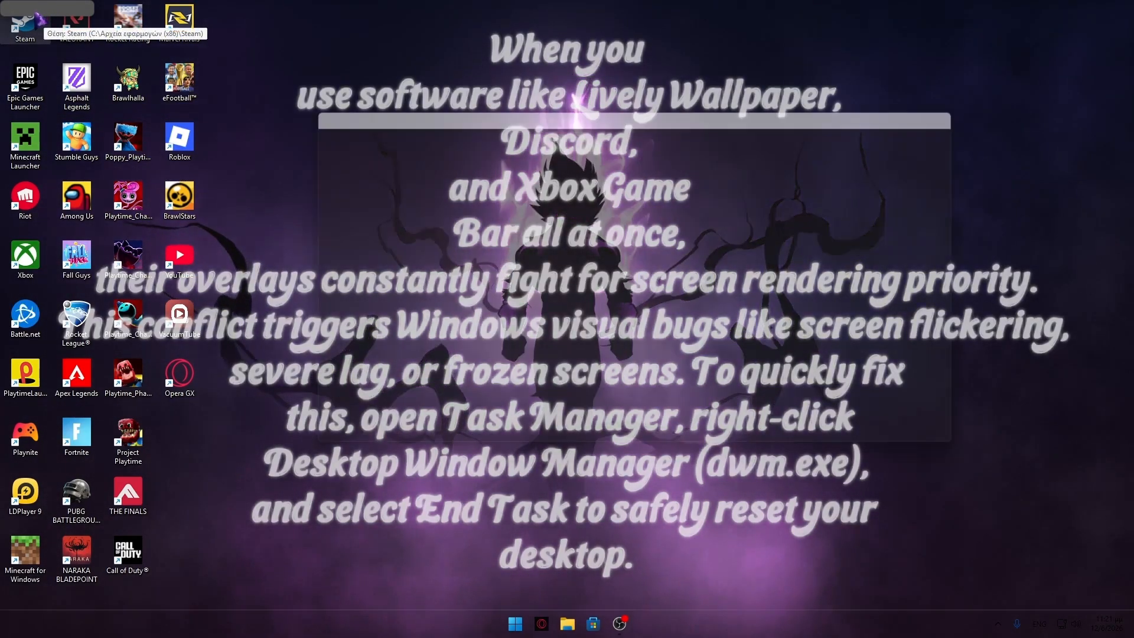
pyautogui.click(342, 169)
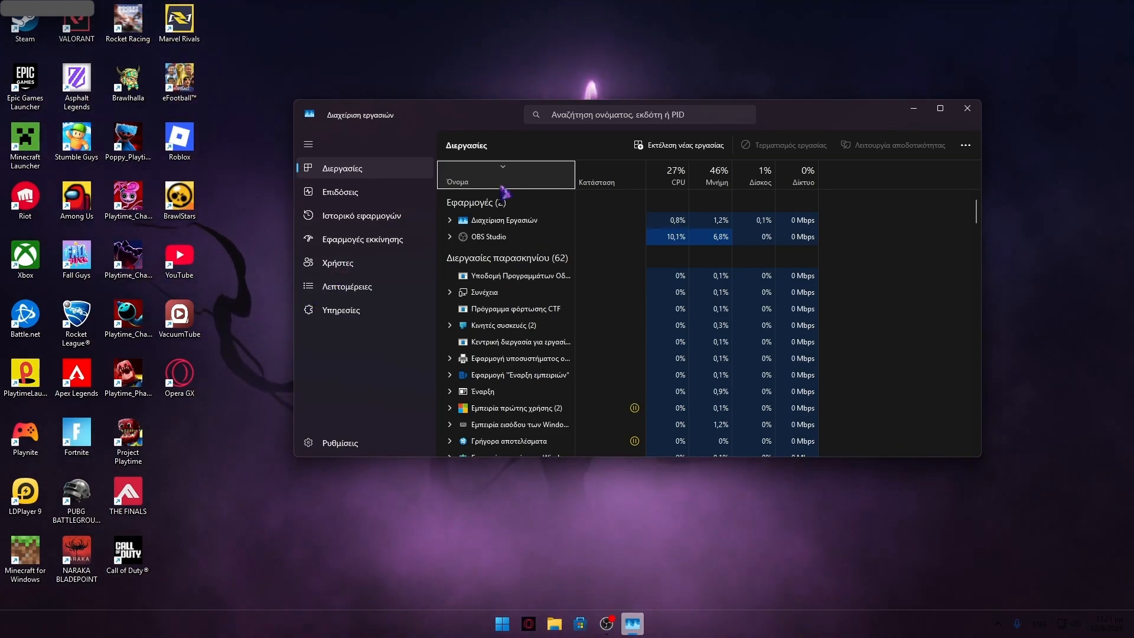
pyautogui.click(577, 115)
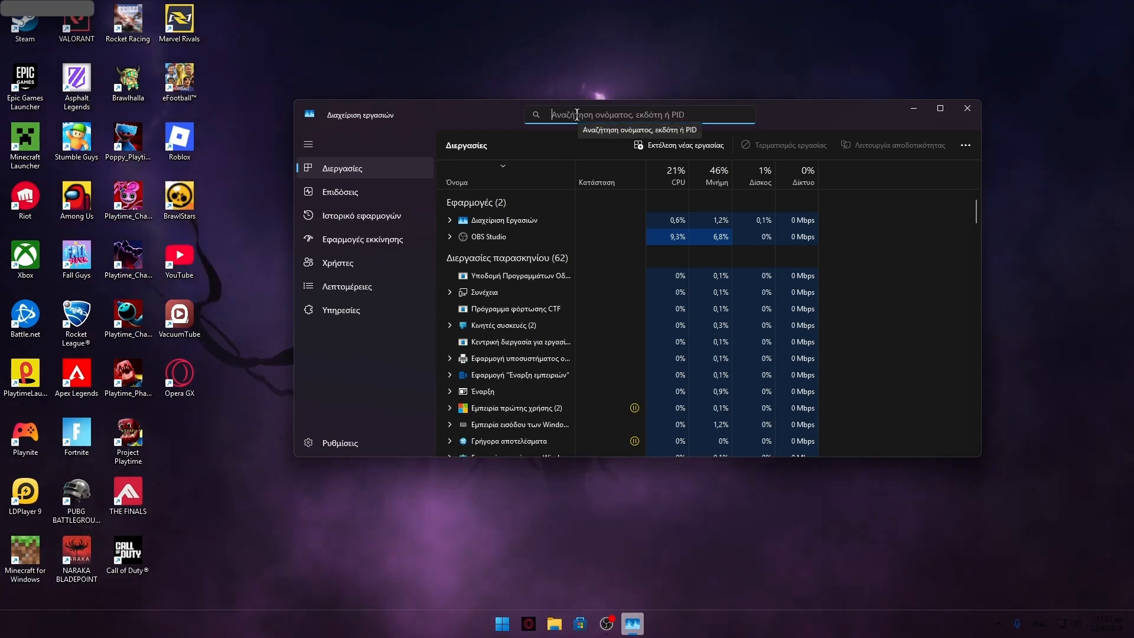
pyautogui.write('DMW')
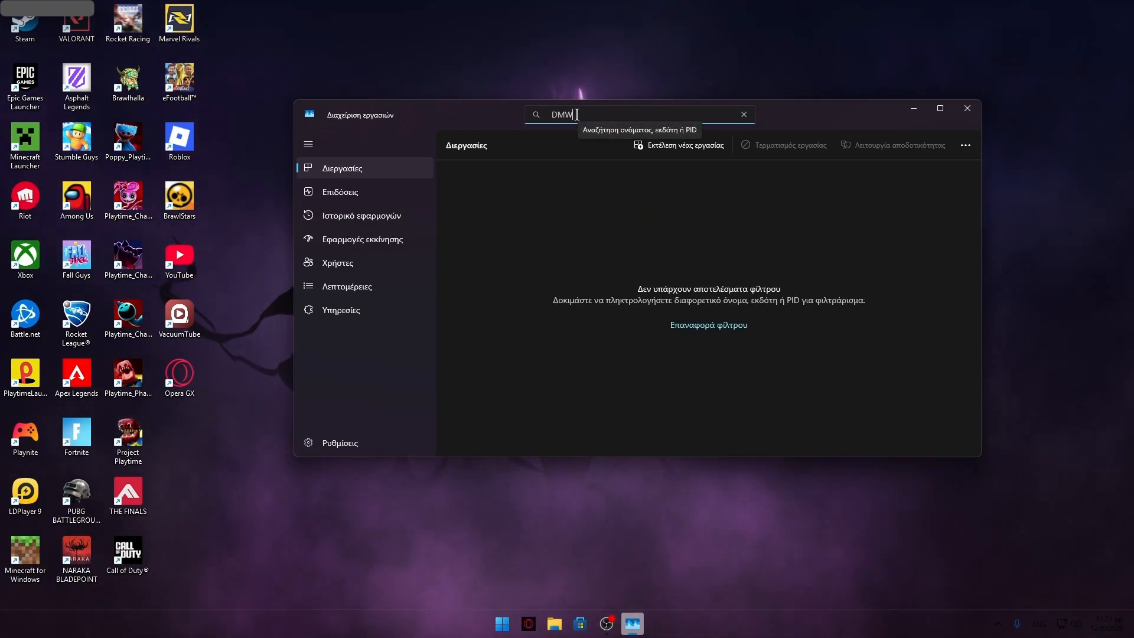
pyautogui.press('BackSpace')
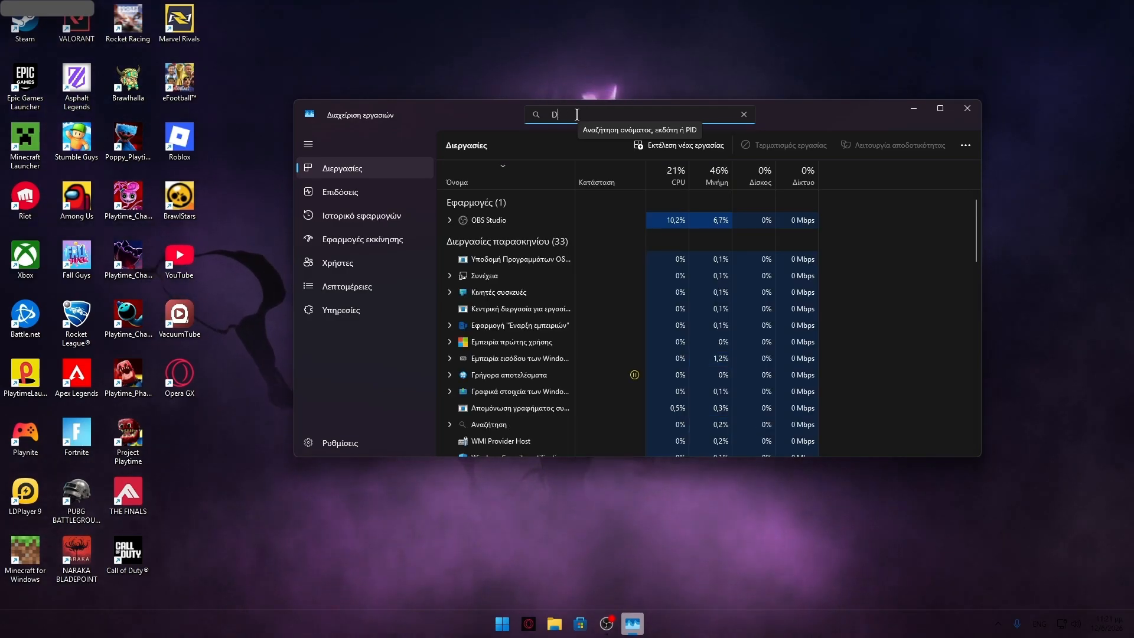
# Step: Switch the input language to Greek and filter the Task Manager processes by "διαχείριση π"
pyautogui.hotkey('alt', 'shift')
pyautogui.write('διαχει')
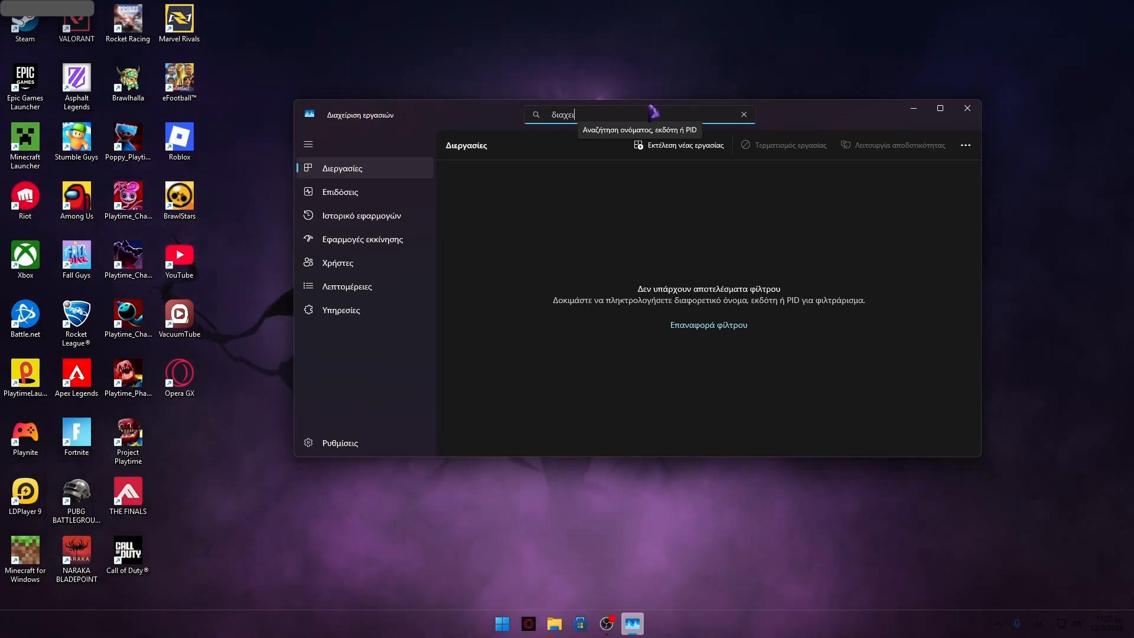
pyautogui.press('BackSpace')
pyautogui.write('΄λ')
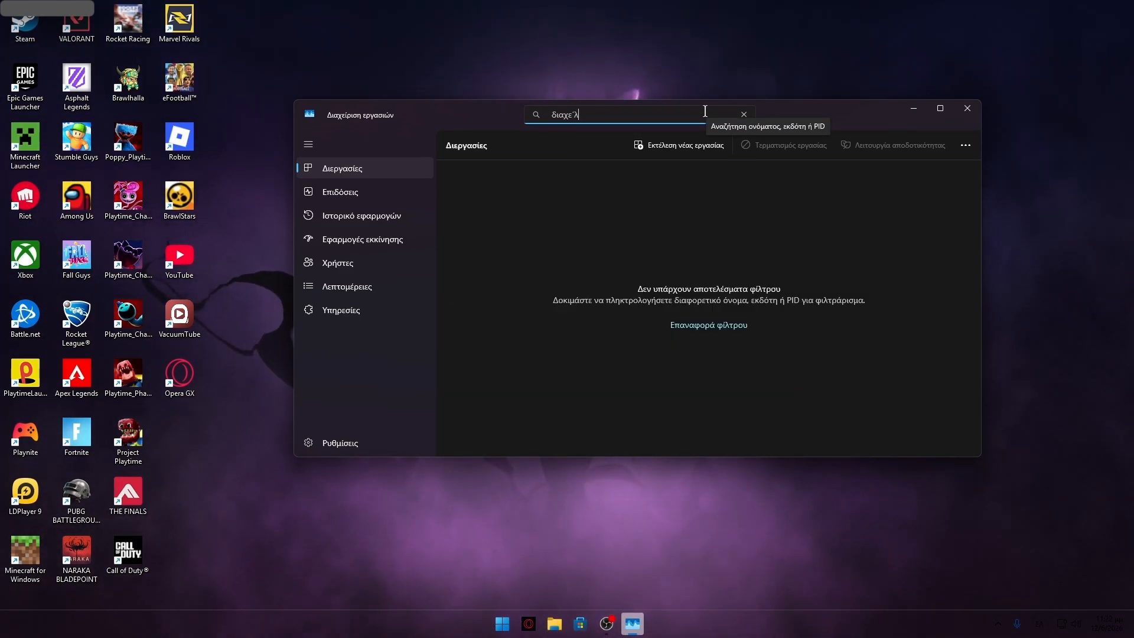
pyautogui.press('BackSpace')
pyautogui.press('BackSpace')
pyautogui.write('ι')
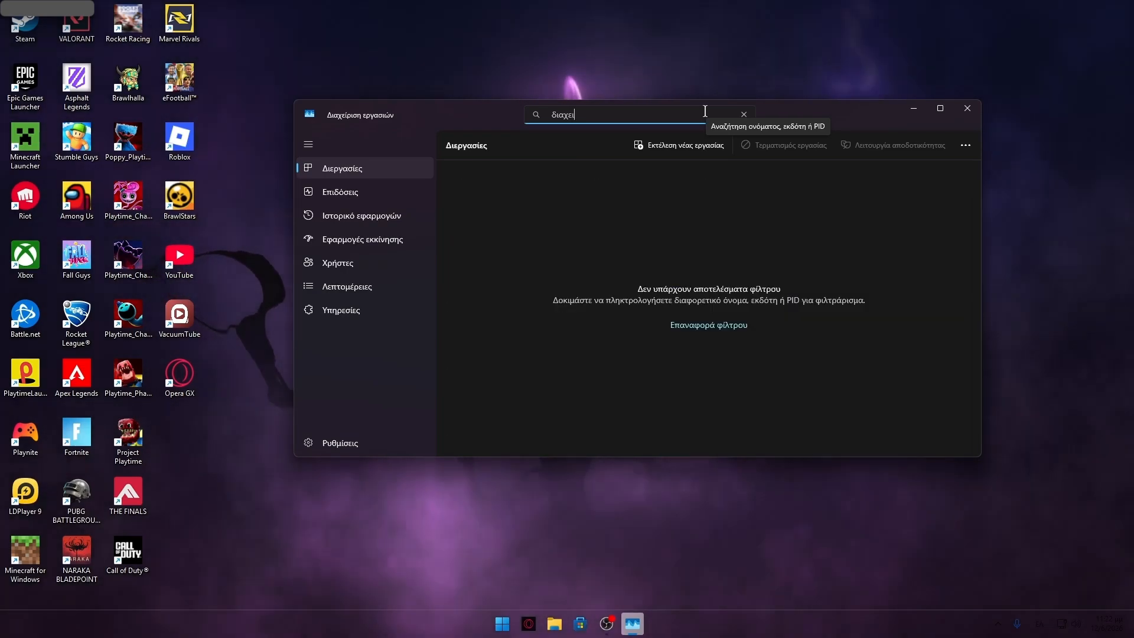
pyautogui.press('BackSpace')
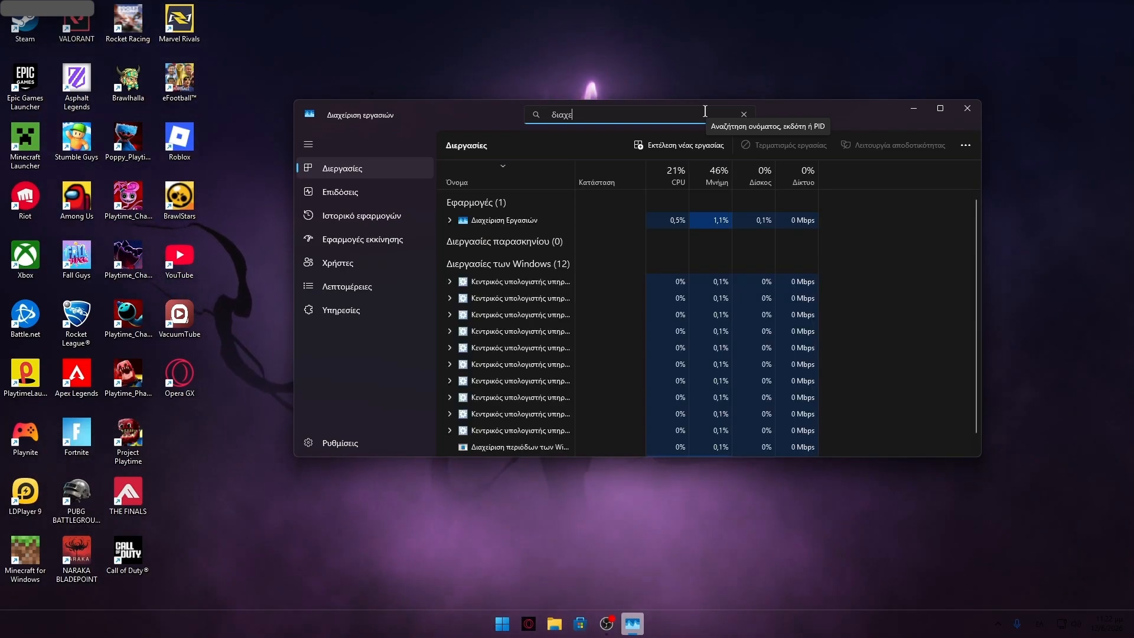
pyautogui.write('ι')
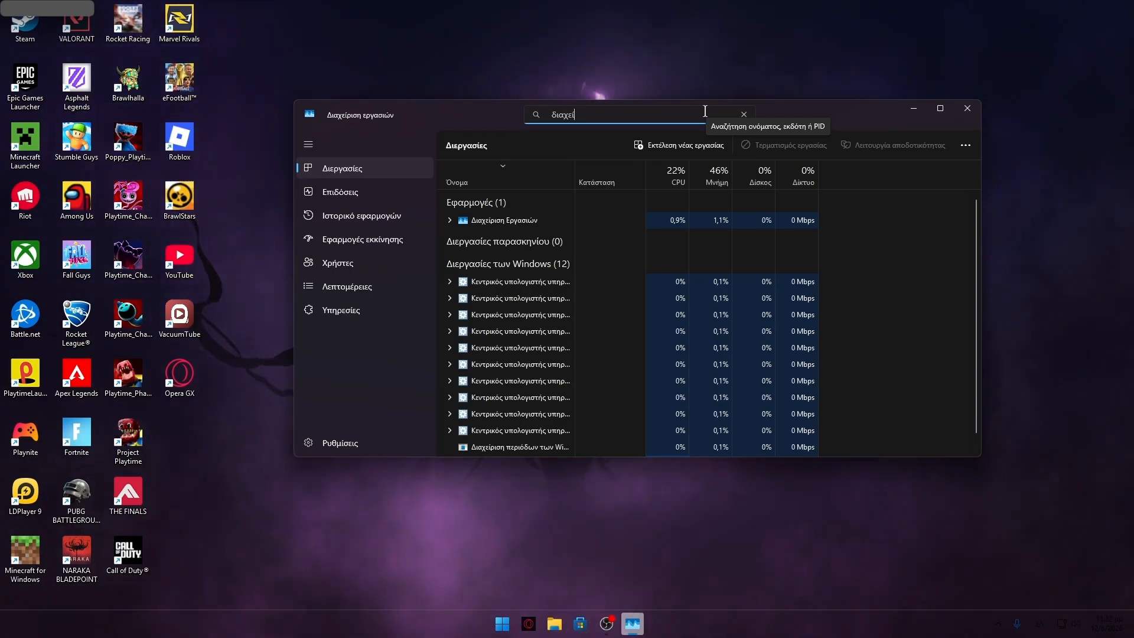
pyautogui.press('BackSpace')
pyautogui.write('ίσ')
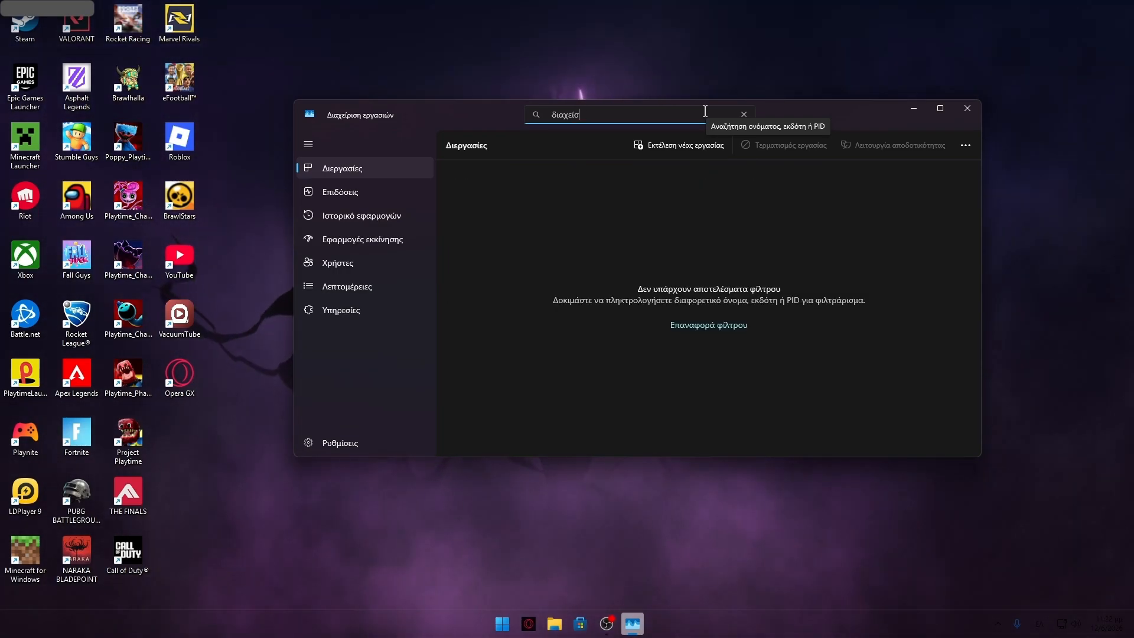
pyautogui.press('BackSpace')
pyautogui.write('ριση')
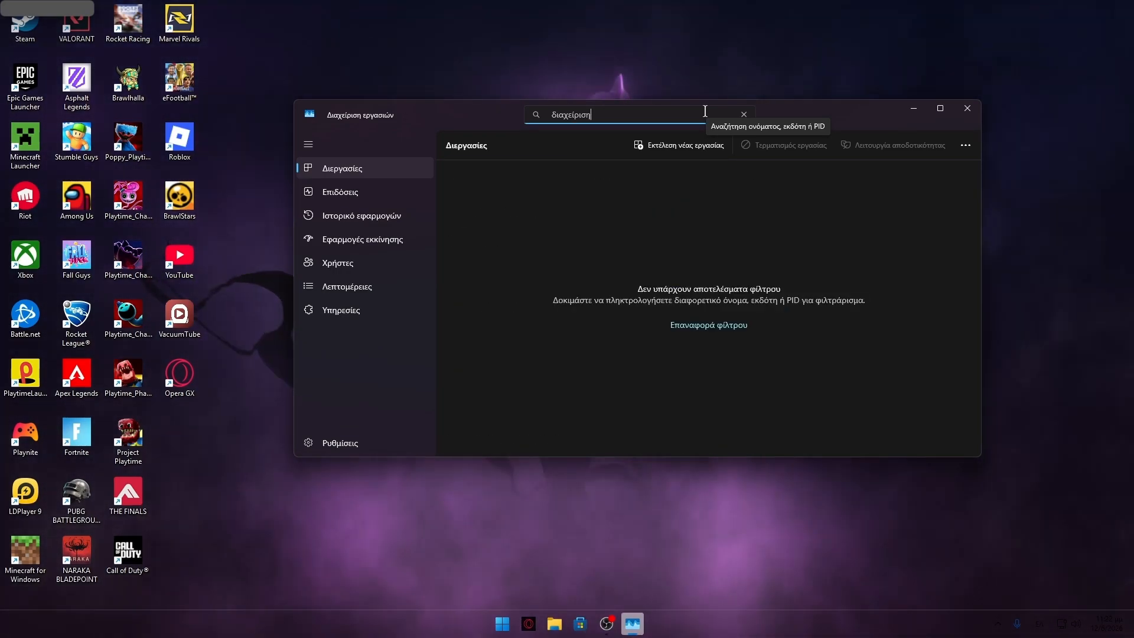
pyautogui.write('ριση π')
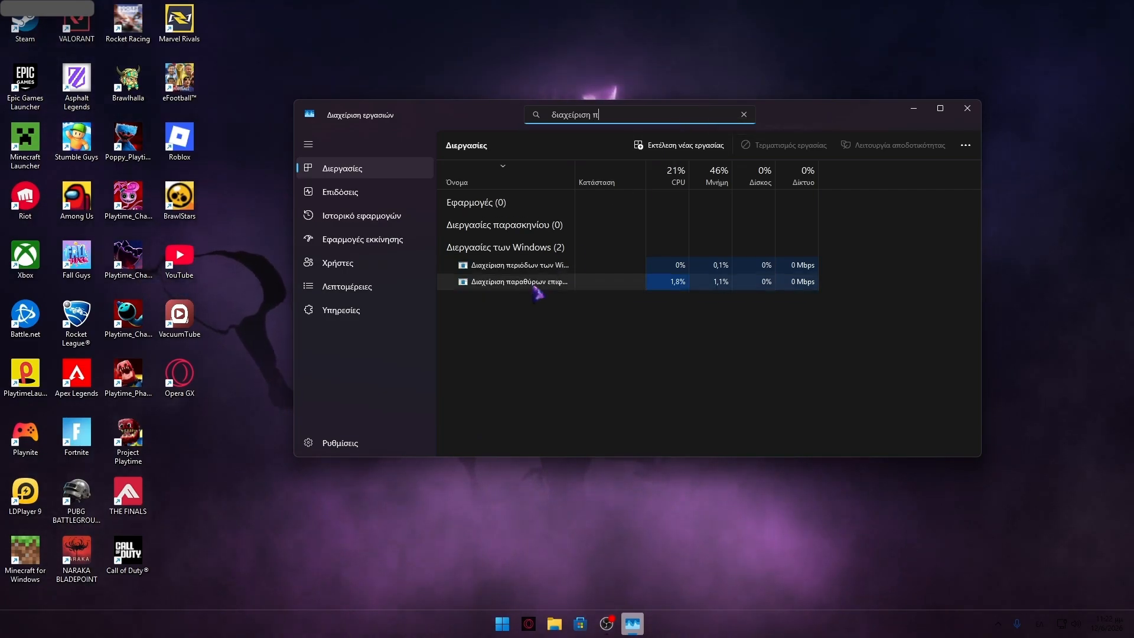
# Step: End the Desktop Window Manager task (Διαχείριση παραθύρων επιφ...) to reset the desktop's rendering
pyautogui.click(550, 285)
pyautogui.rightClick(551, 288)
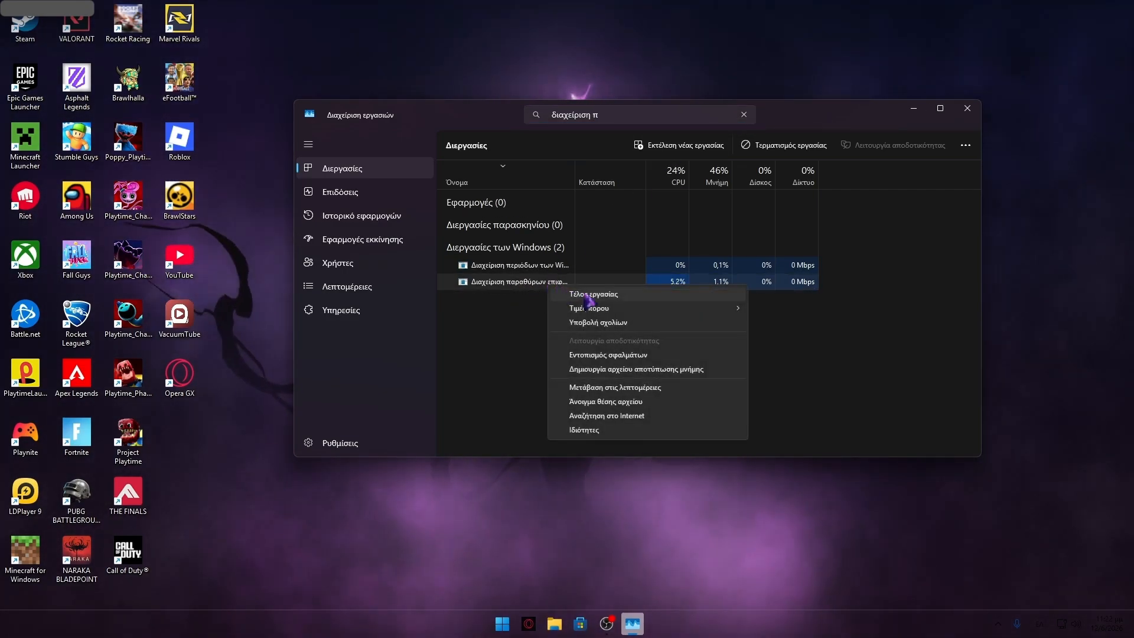
pyautogui.click(593, 295)
pyautogui.click(584, 334)
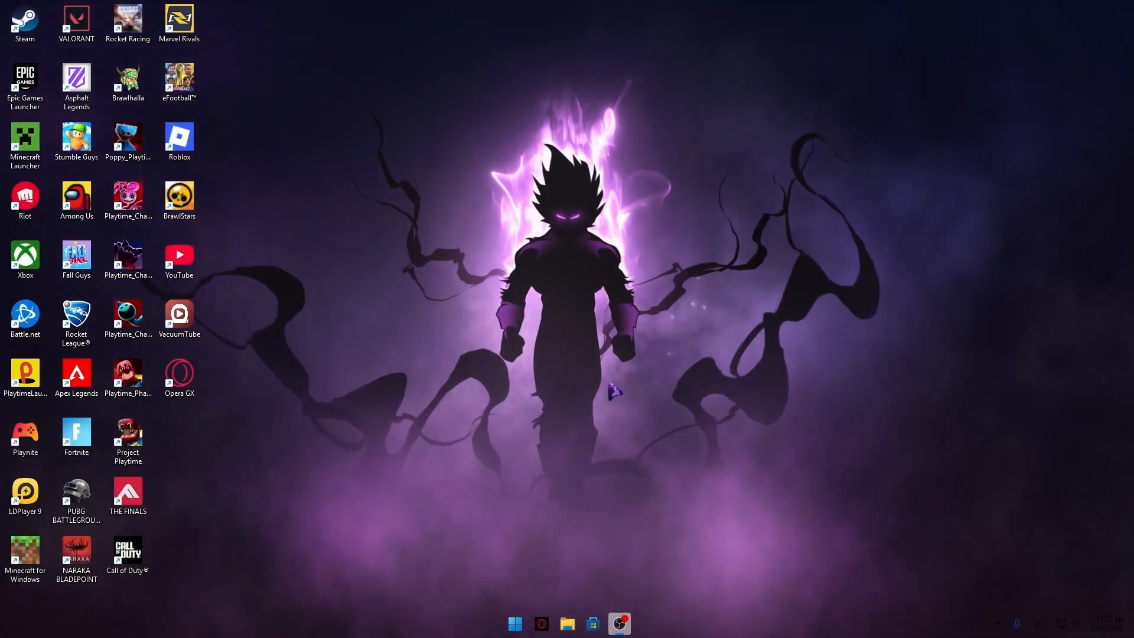
pyautogui.click(95, 22)
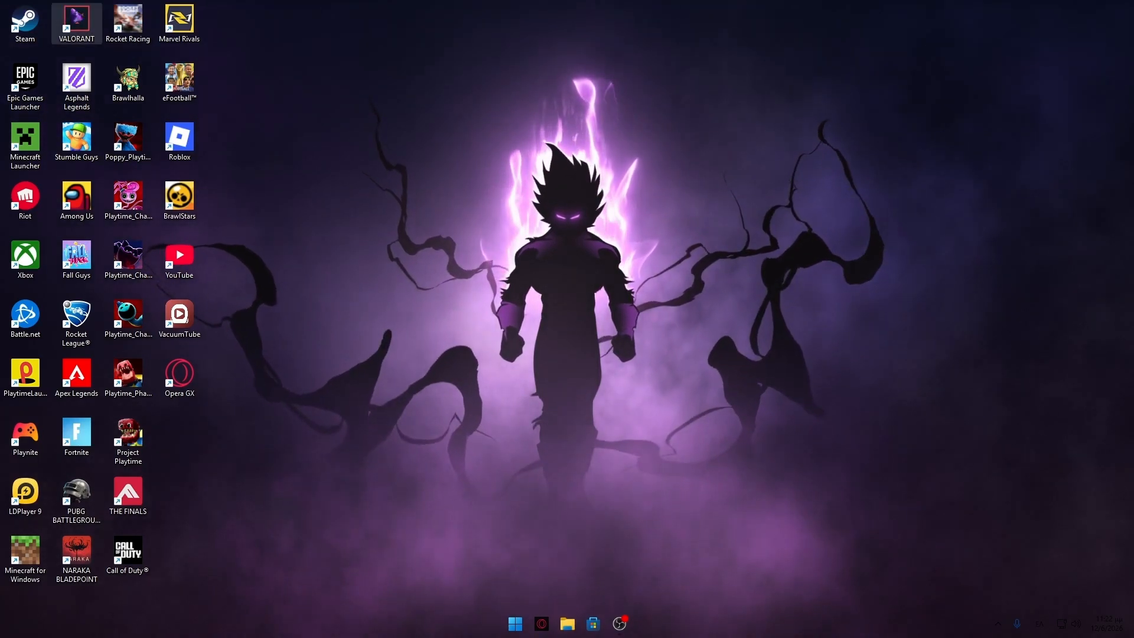